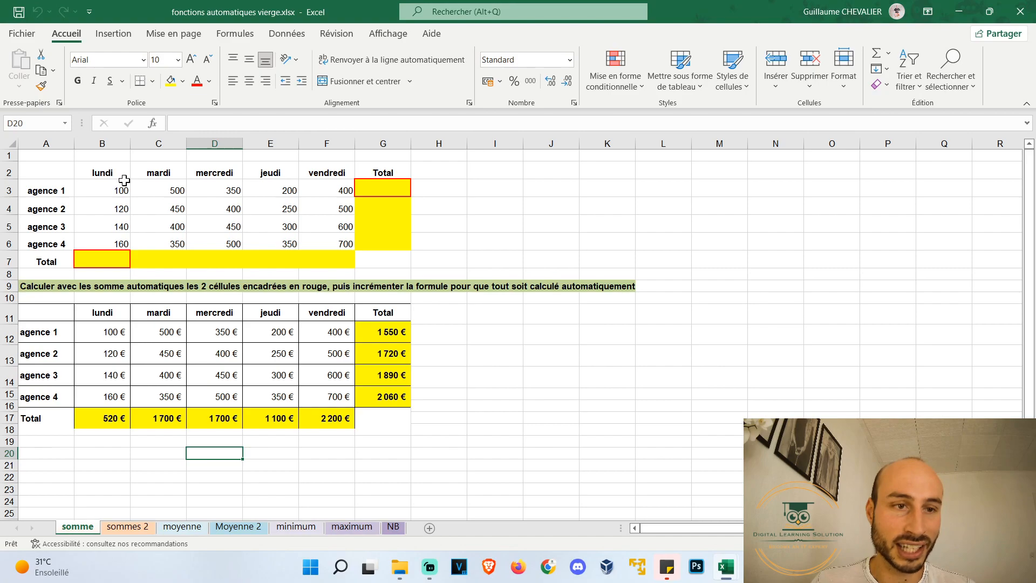
pyautogui.doubleClick(384, 188)
pyautogui.write('=')
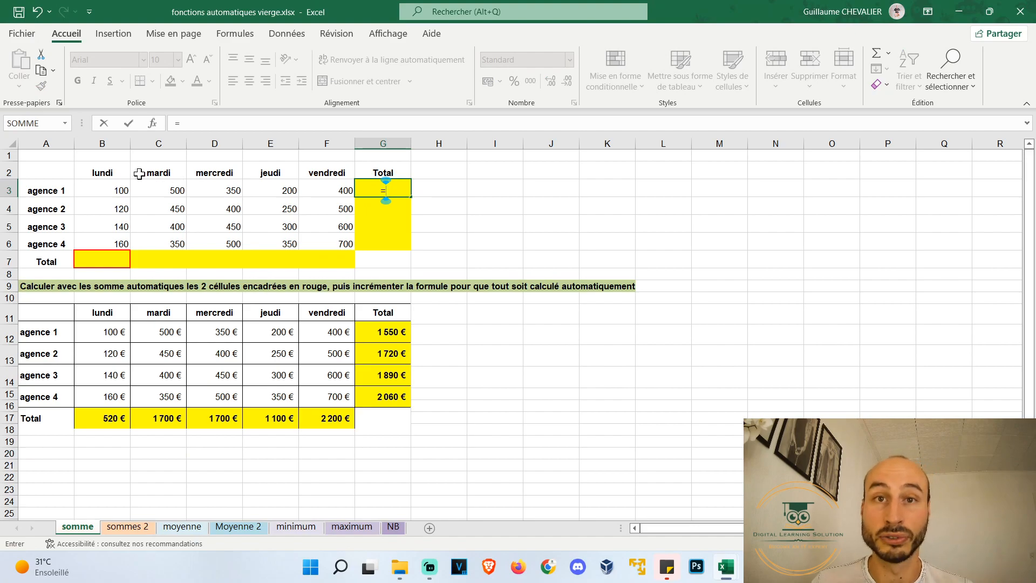
pyautogui.click(123, 190)
pyautogui.write('+')
pyautogui.click(161, 186)
pyautogui.write('+')
pyautogui.click(216, 189)
pyautogui.write('+')
pyautogui.click(272, 189)
pyautogui.write('+')
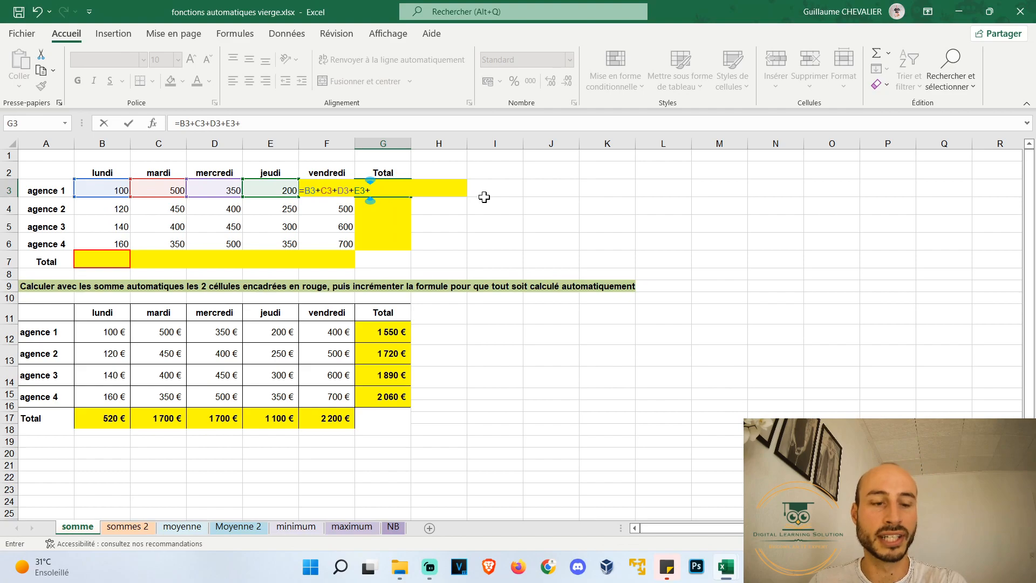
pyautogui.press('Escape')
pyautogui.click(529, 205)
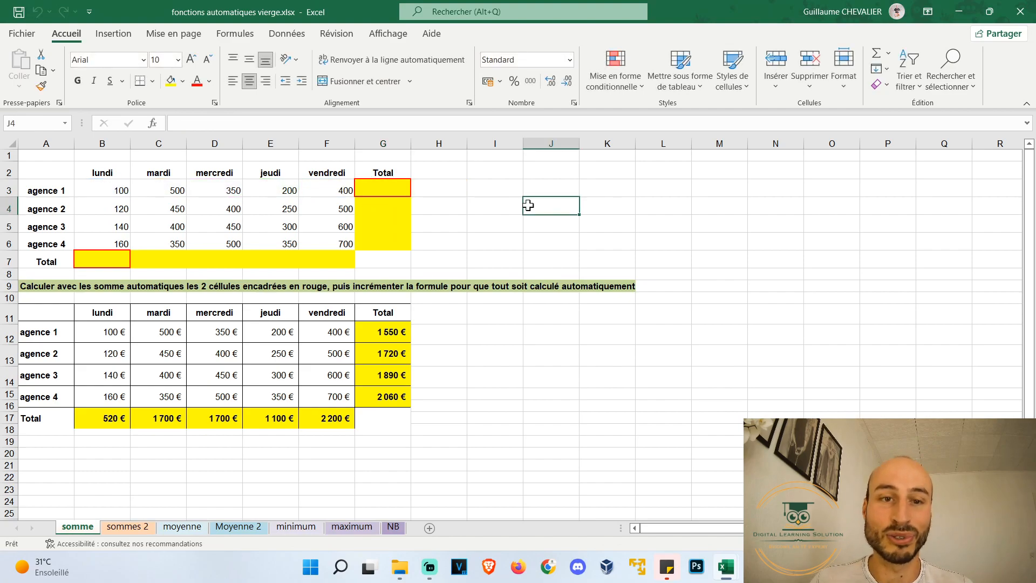
# Total agence 1's row in G3 with the automatic SOMME function over B3:F3.
pyautogui.click(395, 189)
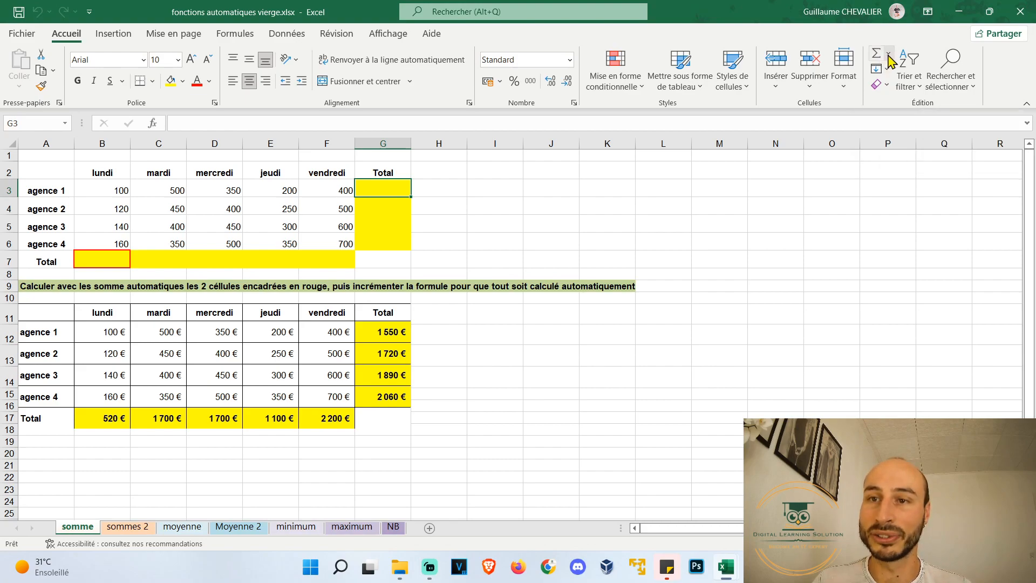
pyautogui.click(888, 53)
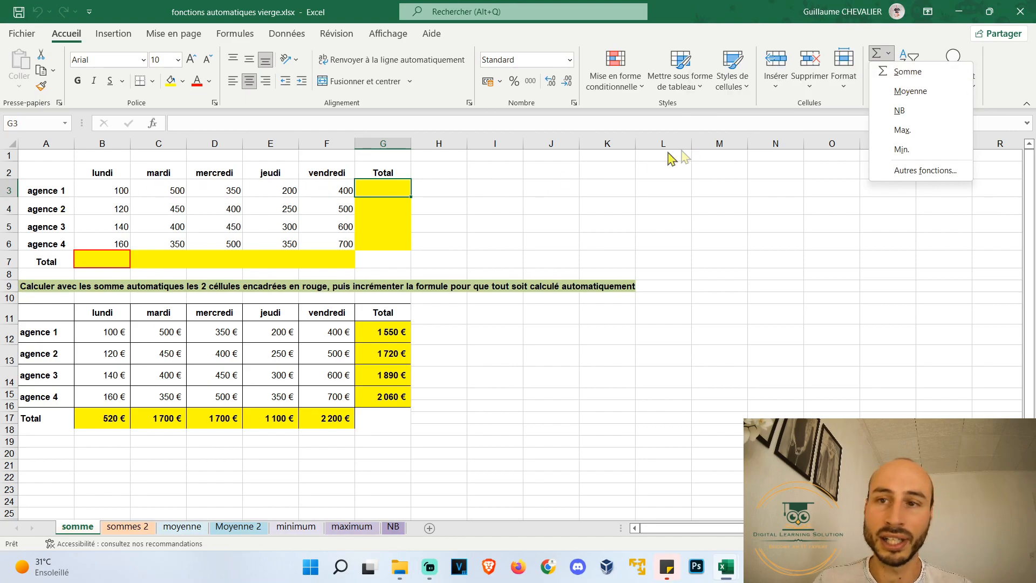
pyautogui.click(899, 70)
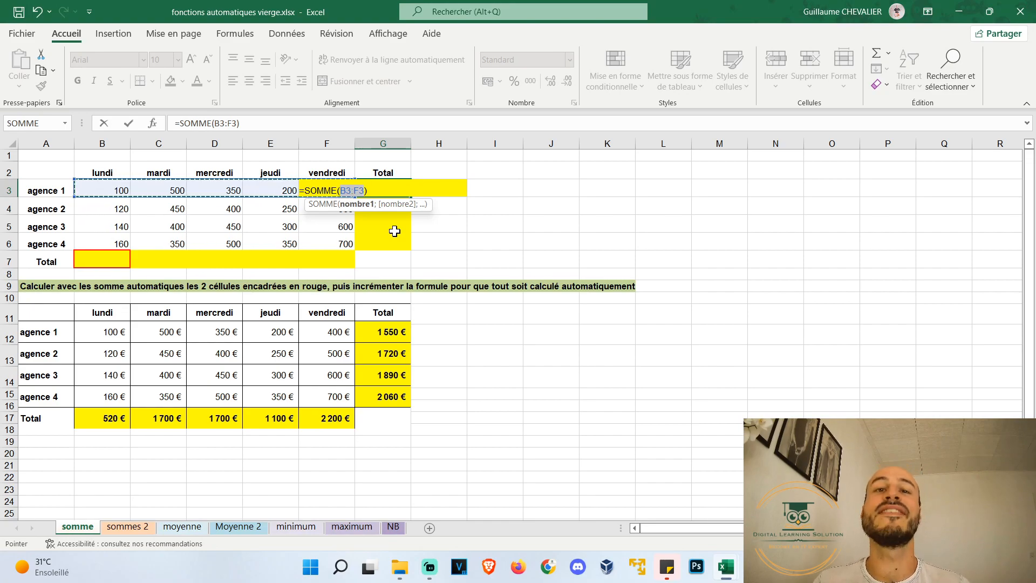
pyautogui.click(114, 189)
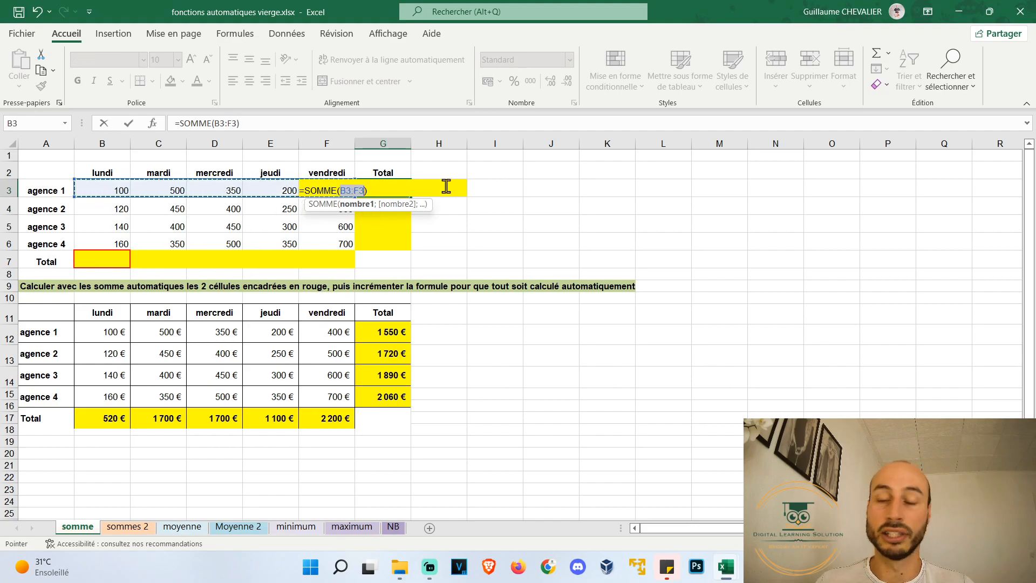
pyautogui.press('Return')
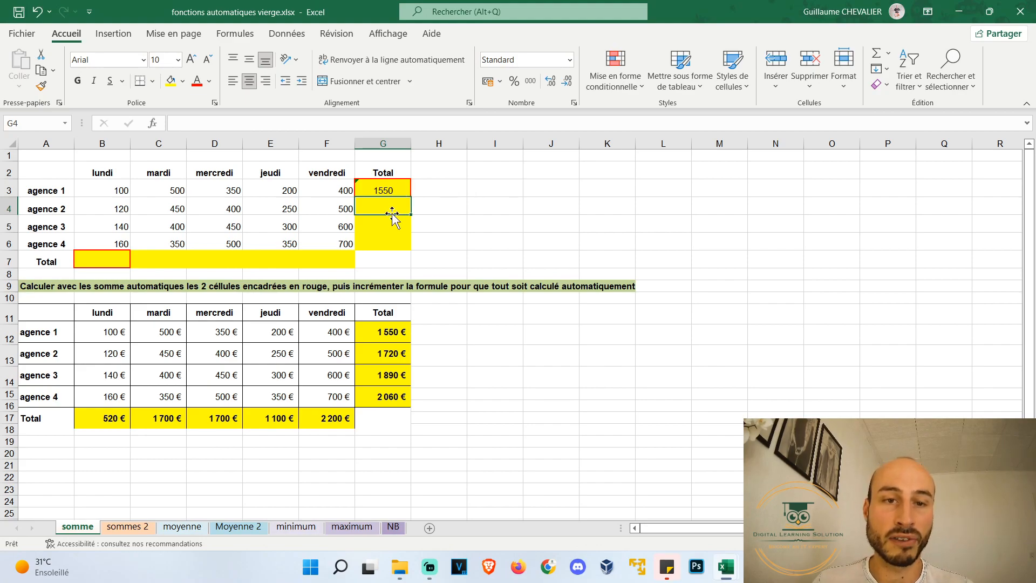
# Fill the G3 sum formula down to G7 and check the ranges used in the G3 and G4 formulas.
pyautogui.click(393, 193)
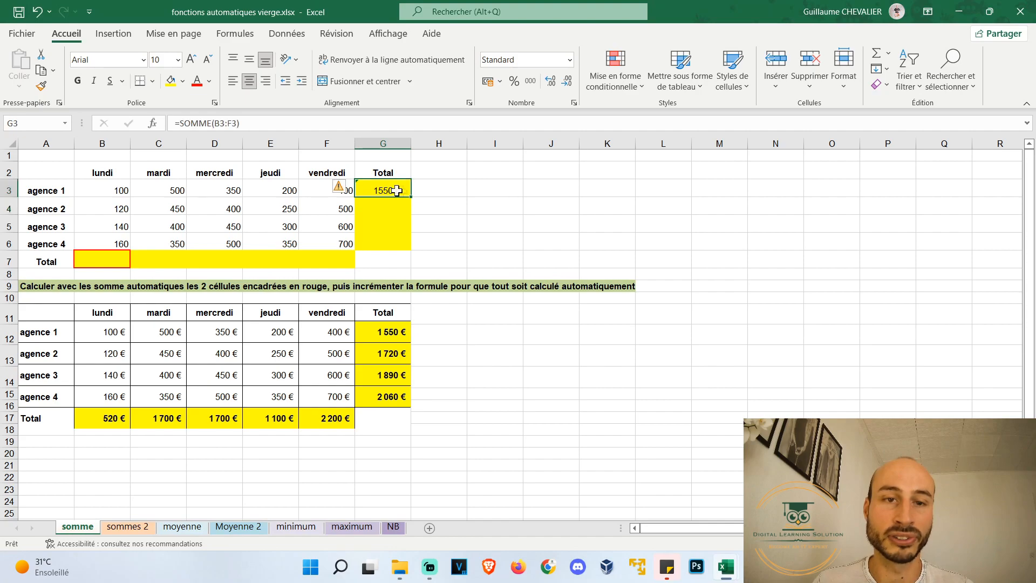
pyautogui.moveTo(412, 199); pyautogui.dragTo(400, 262)
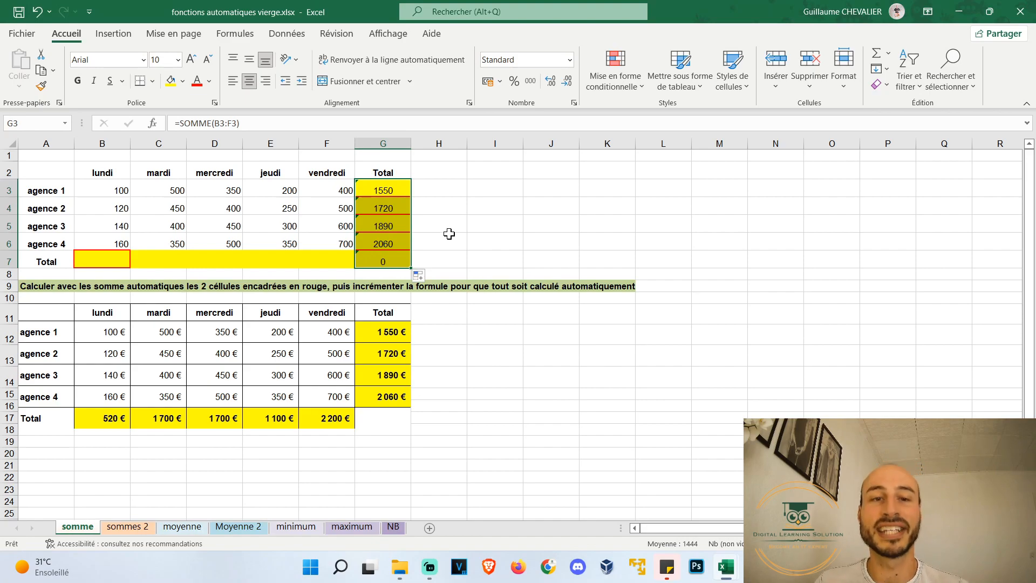
pyautogui.click(397, 192)
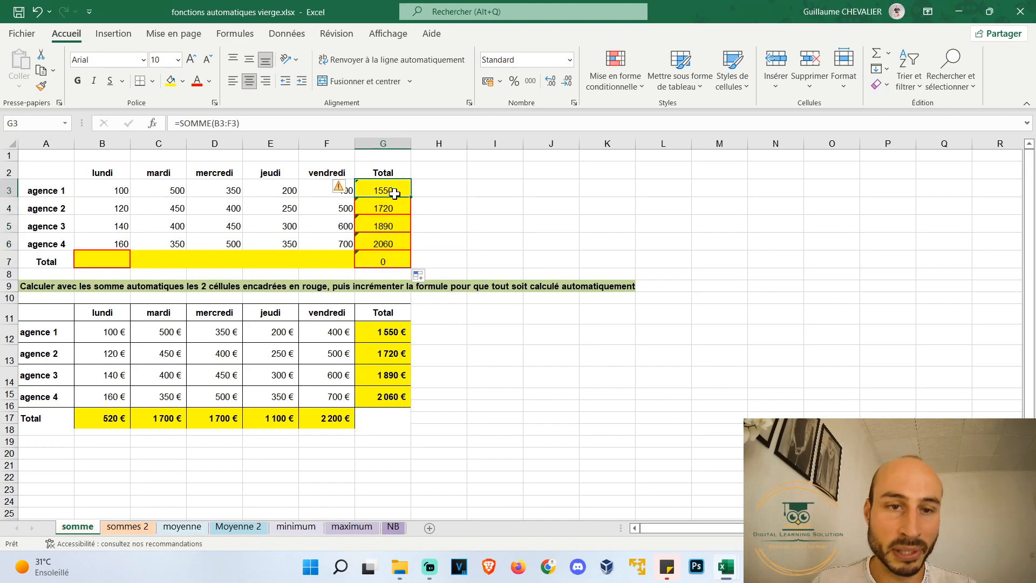
pyautogui.click(214, 123)
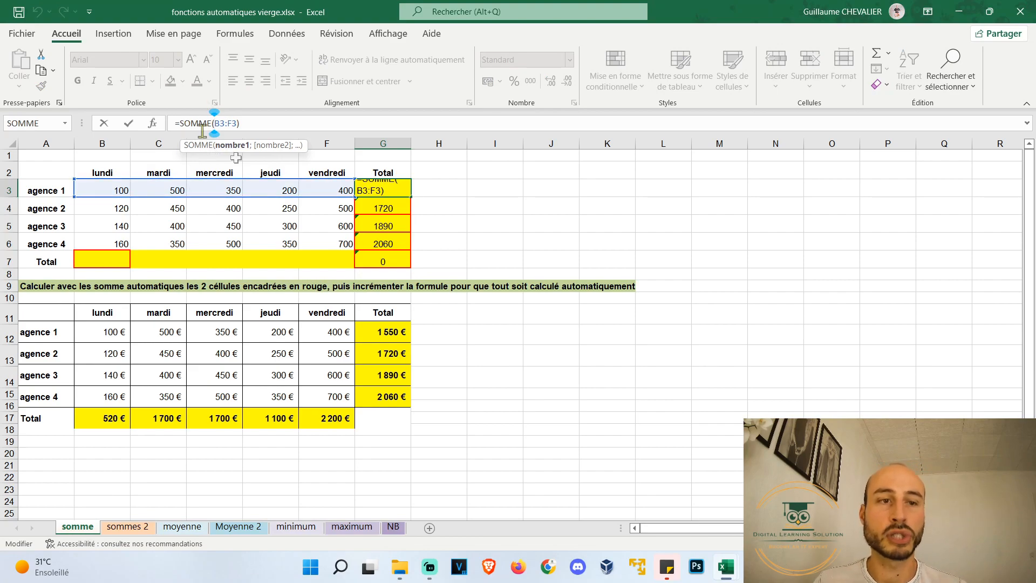
pyautogui.press('Return')
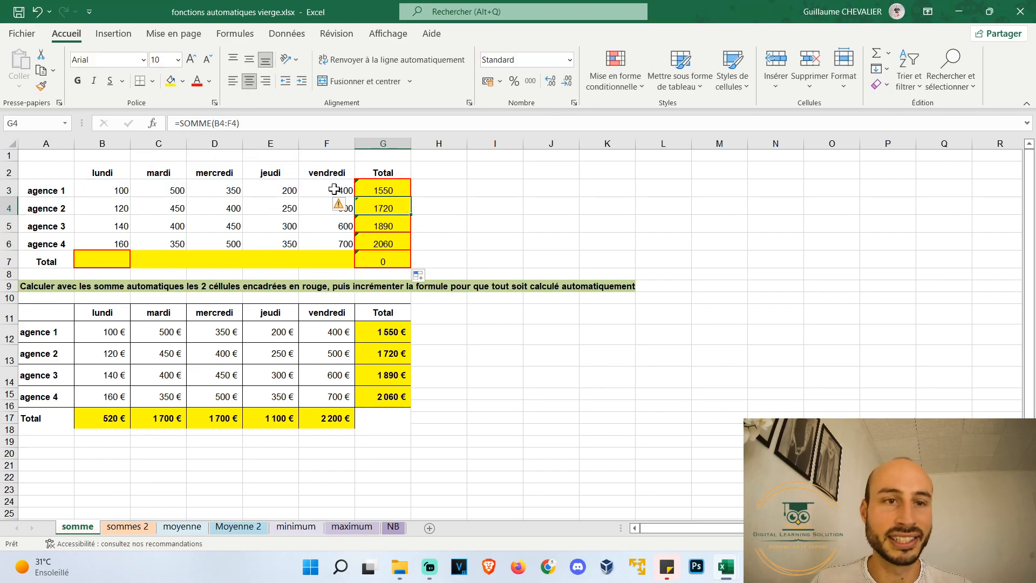
pyautogui.click(224, 125)
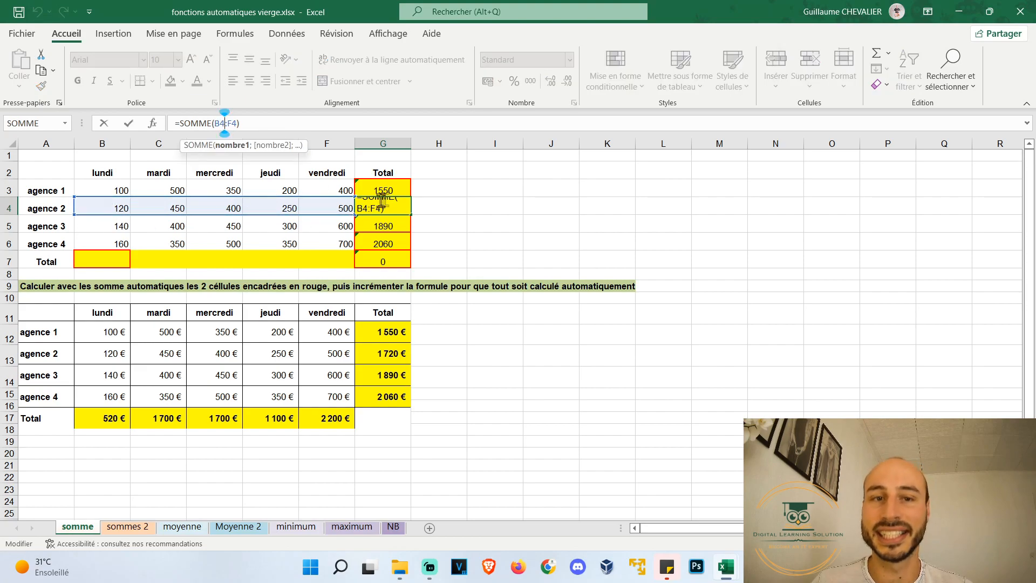
# Enter =somme(B3:B6) in B7 for the lundi total and fill the formula across to F7.
pyautogui.click(108, 261)
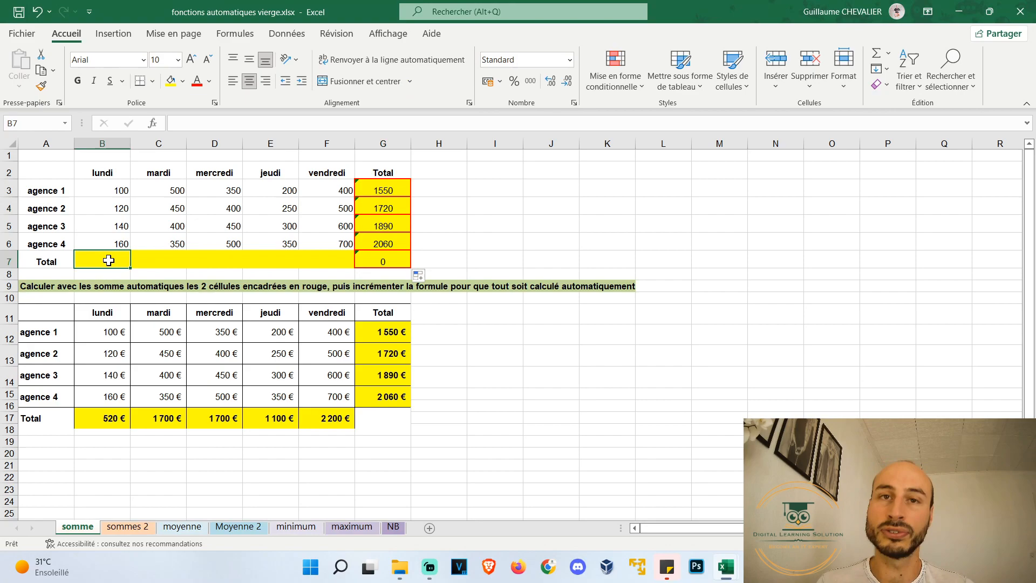
pyautogui.write('=')
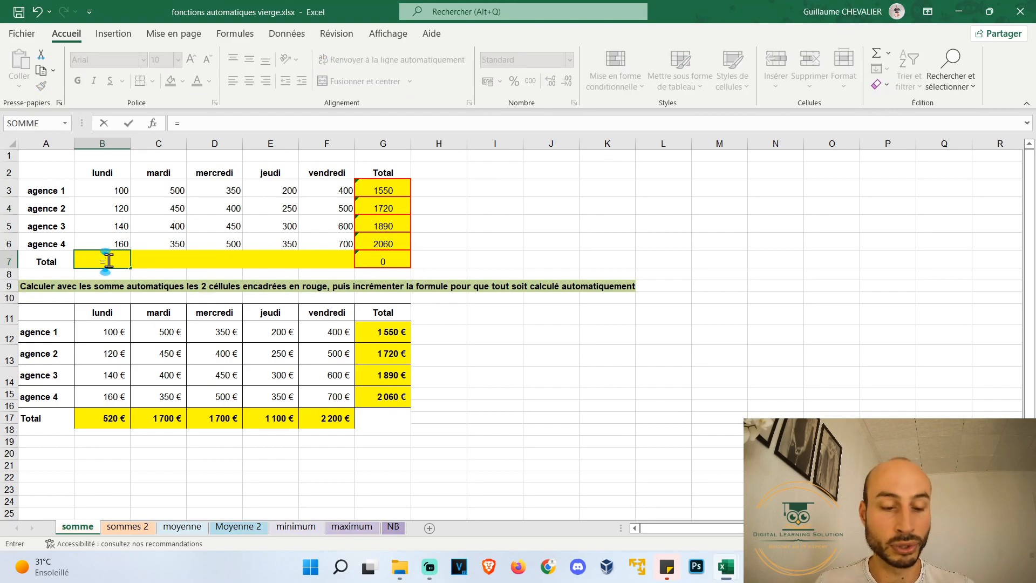
pyautogui.write('somme')
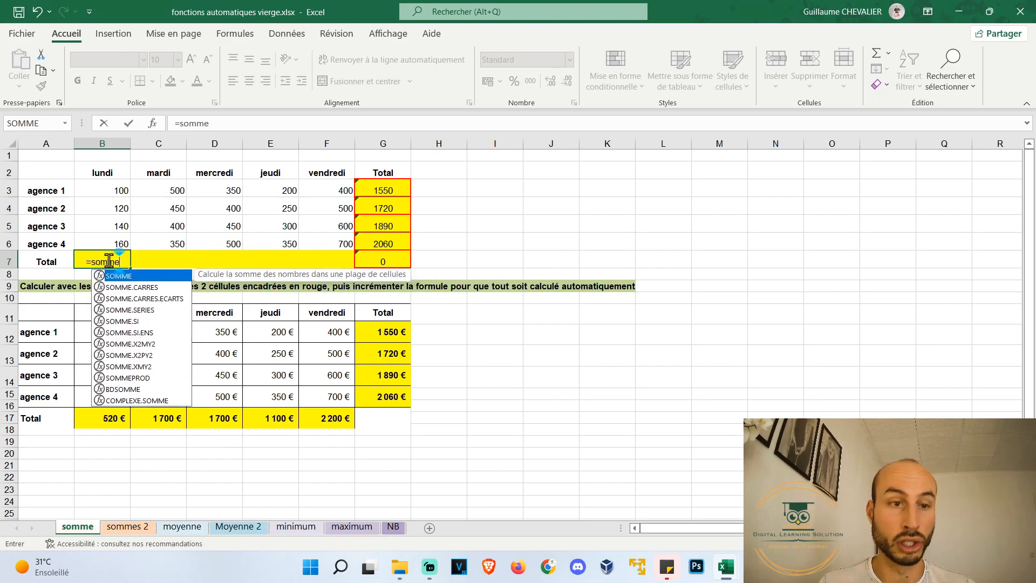
pyautogui.write('(')
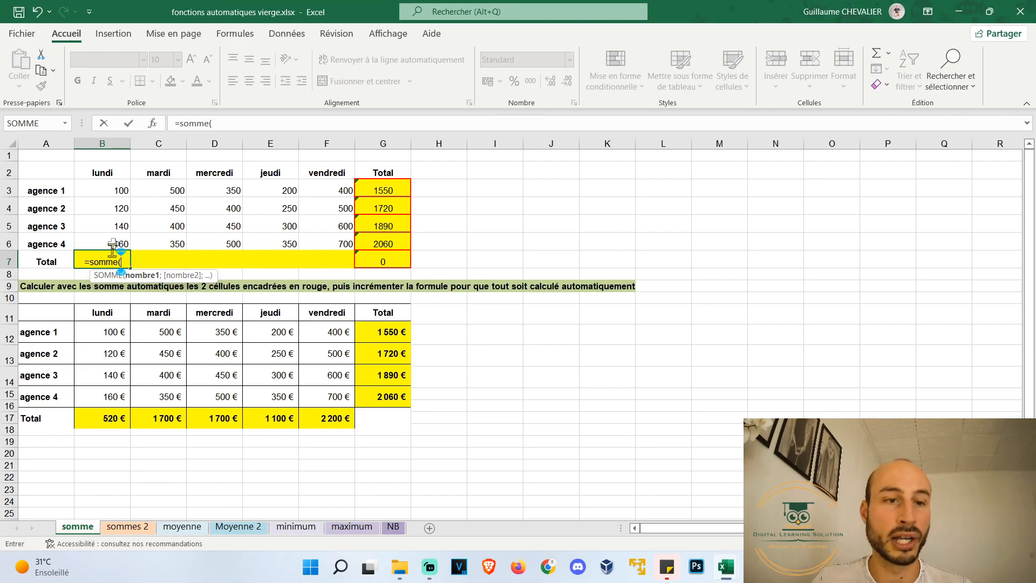
pyautogui.moveTo(121, 191); pyautogui.dragTo(122, 238)
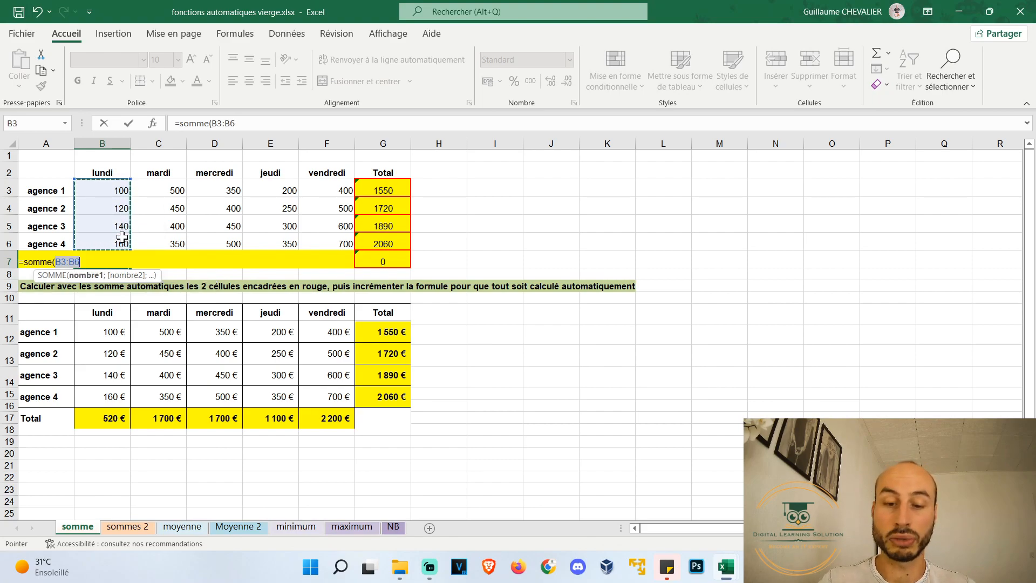
pyautogui.press('Return')
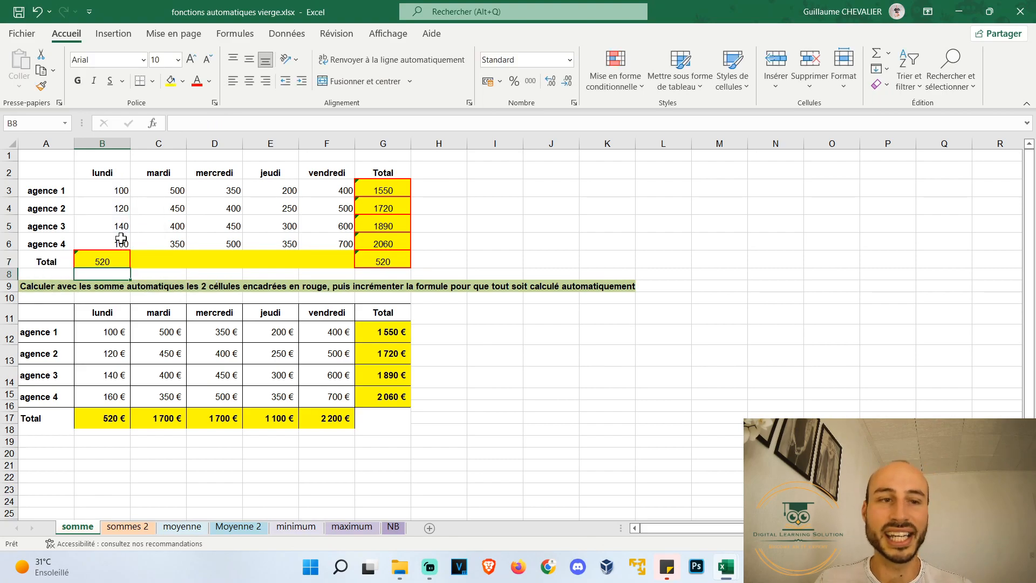
pyautogui.click(106, 265)
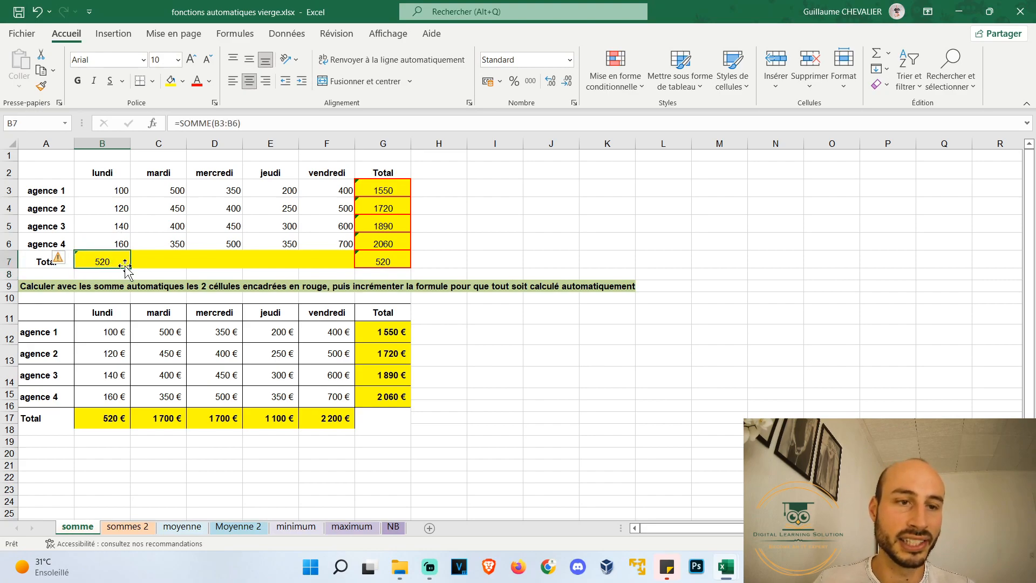
pyautogui.moveTo(129, 268); pyautogui.dragTo(351, 268)
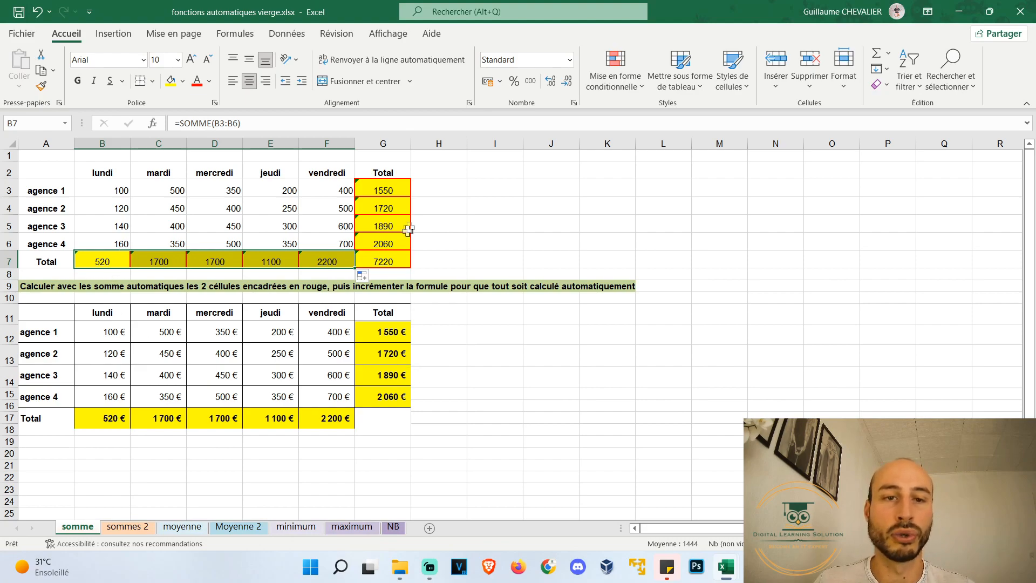
# Apply the euro accounting format to the totals in G3:G7 and B7:F7.
pyautogui.moveTo(404, 186); pyautogui.dragTo(404, 258)
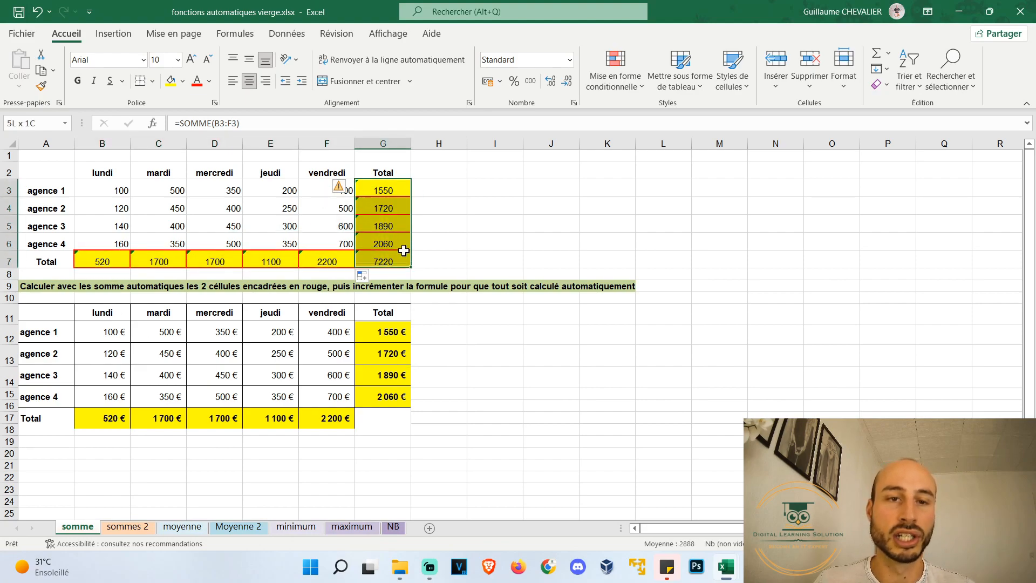
pyautogui.click(492, 85)
pyautogui.moveTo(95, 262); pyautogui.dragTo(329, 265)
pyautogui.click(488, 82)
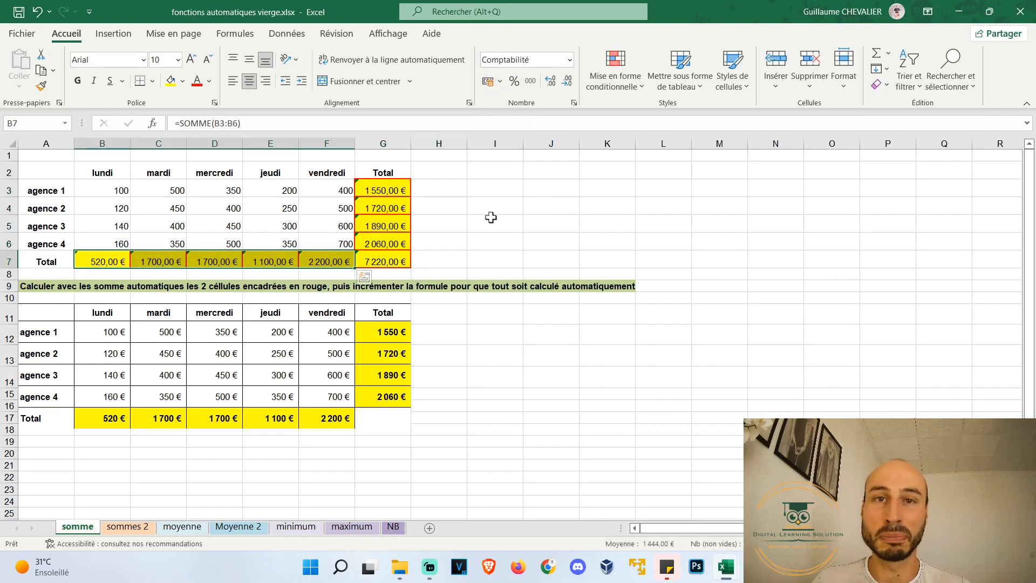
# On the sommes 2 sheet, total Usine 1 in B8 with the automatic sum of B4:B7 and fill it across to C8.
pyautogui.click(137, 528)
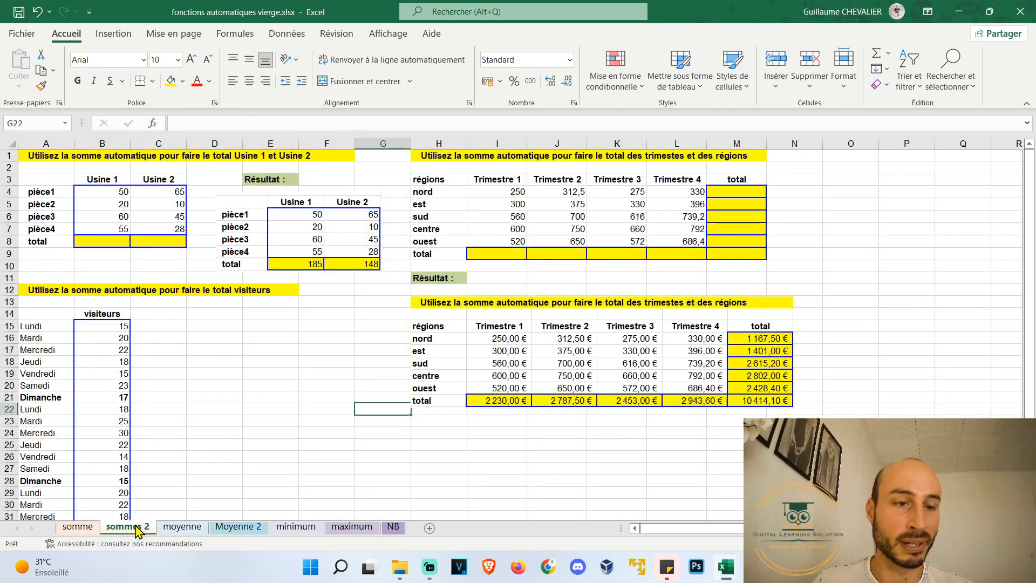
pyautogui.click(219, 378)
pyautogui.click(117, 241)
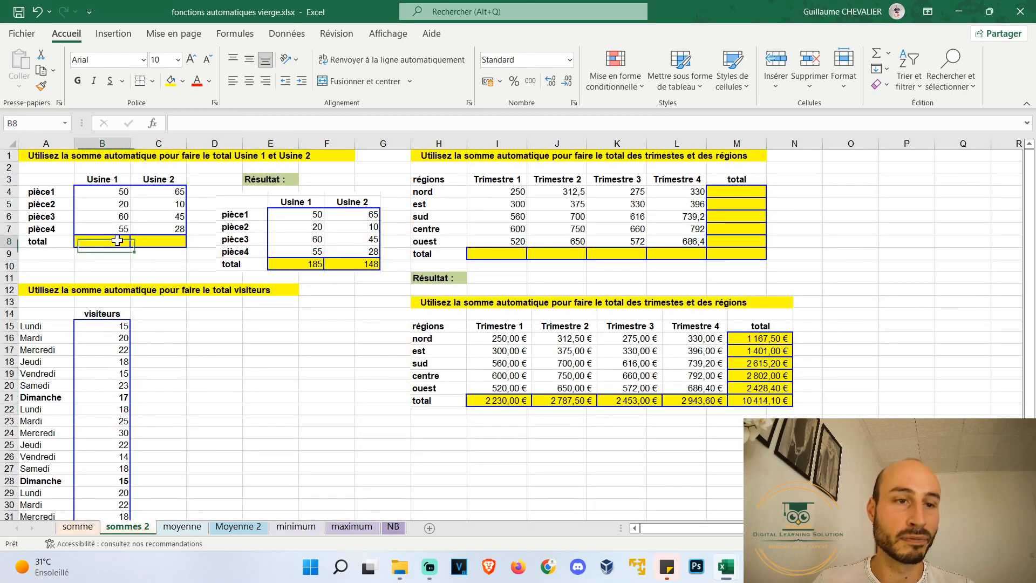
pyautogui.click(877, 54)
pyautogui.press('Return')
pyautogui.click(119, 241)
pyautogui.moveTo(130, 246); pyautogui.dragTo(184, 244)
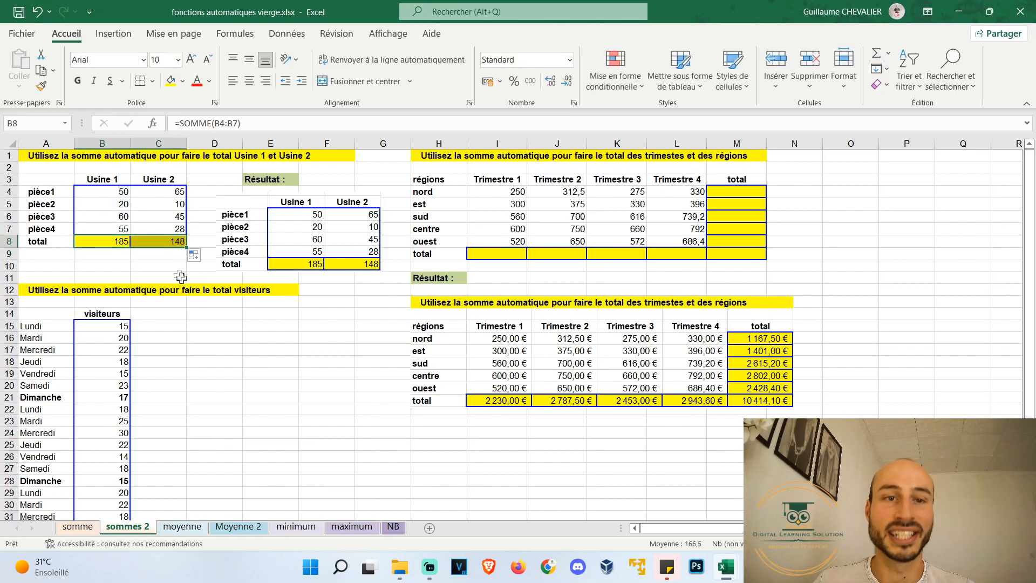
# Total the nord region in M4 with the automatic sum of I4:L4 and fill the formula down to M9.
pyautogui.click(722, 192)
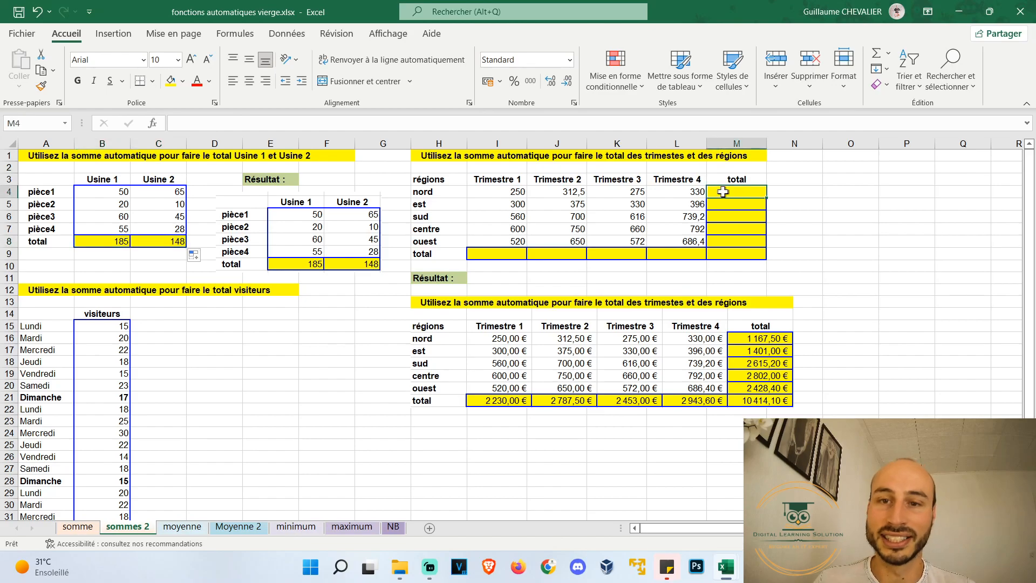
pyautogui.click(877, 61)
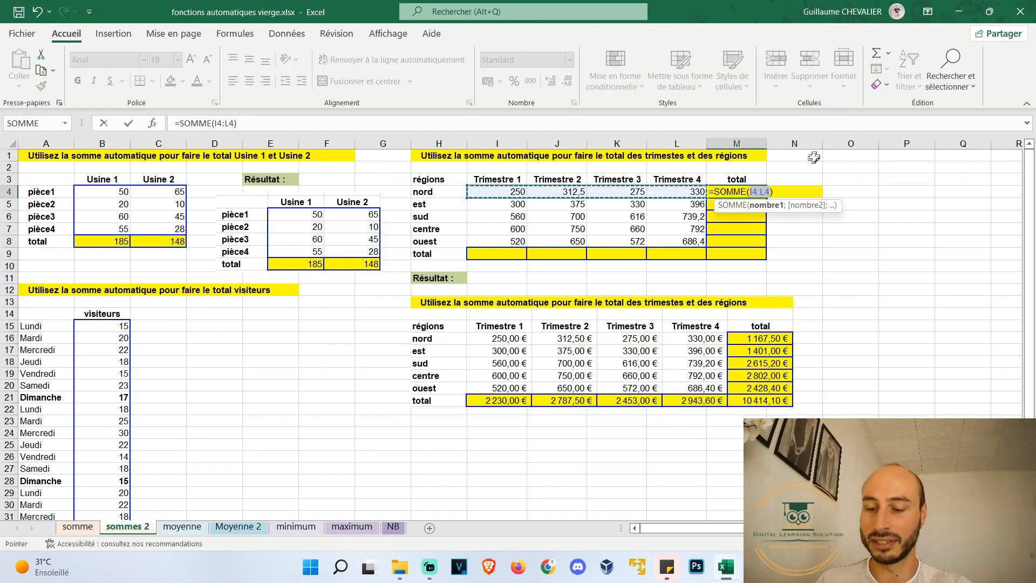
pyautogui.press('Return')
pyautogui.click(756, 192)
pyautogui.moveTo(760, 195); pyautogui.dragTo(758, 254)
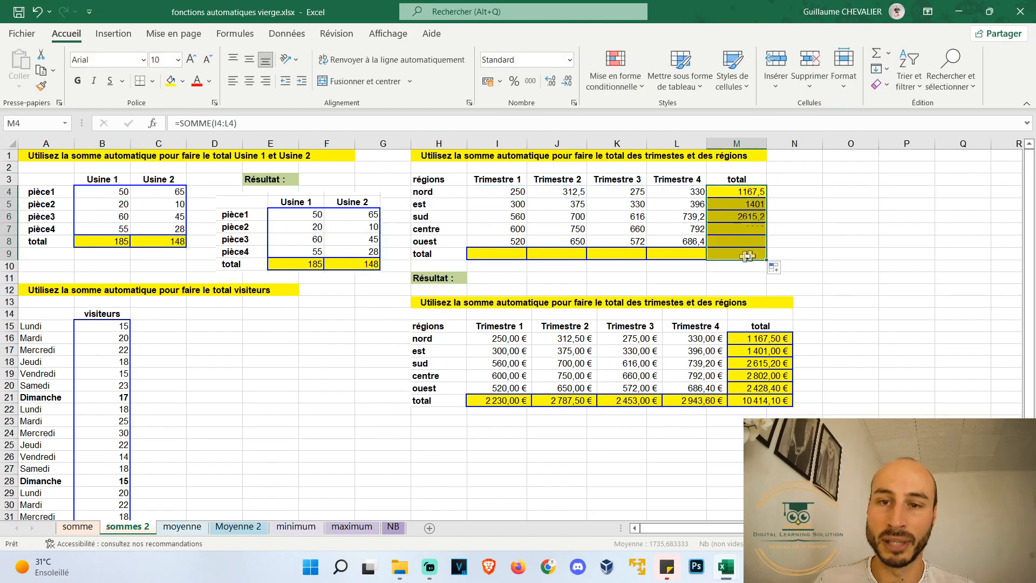
# Total Trimestre 1 in I9 with the automatic sum of I4:I8 and fill the formula across to L9.
pyautogui.click(488, 256)
pyautogui.click(877, 54)
pyautogui.press('Return')
pyautogui.click(508, 251)
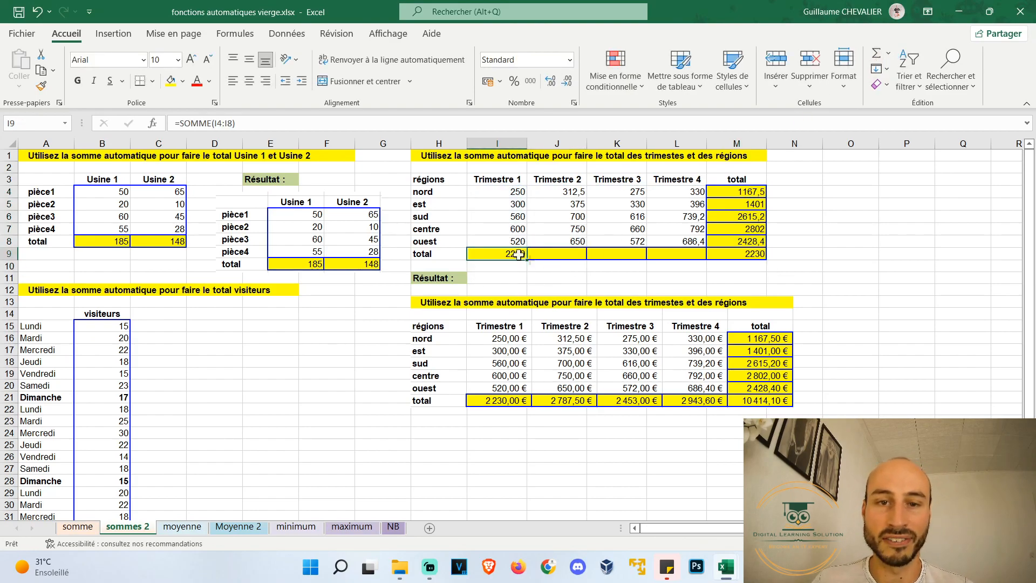
pyautogui.moveTo(536, 259); pyautogui.dragTo(692, 259)
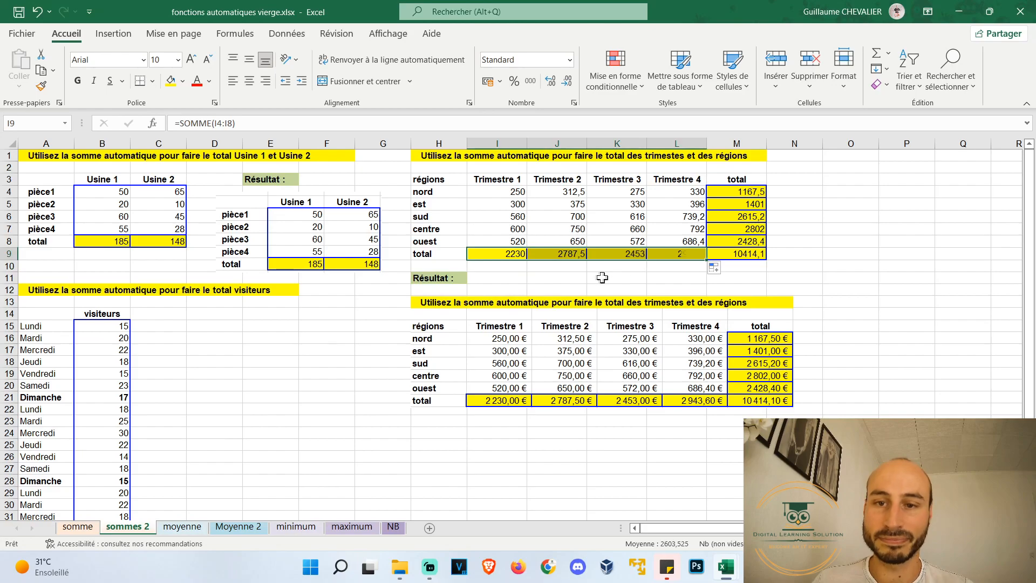
# Apply the euro accounting format to the quarterly figures and totals in I4:M9.
pyautogui.press('Down')
pyautogui.press('Down')
pyautogui.press('Down')
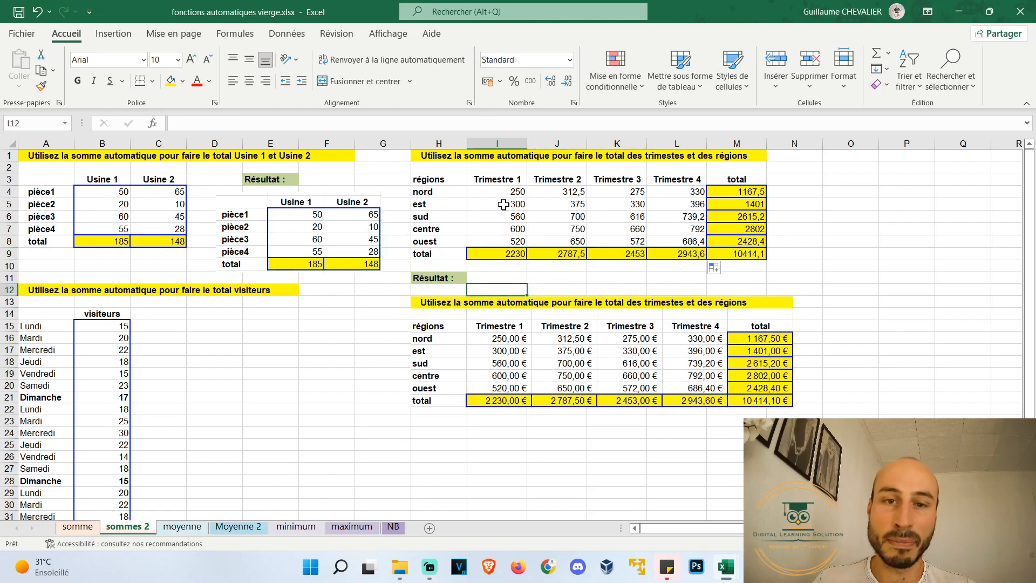
pyautogui.moveTo(503, 194); pyautogui.dragTo(756, 255)
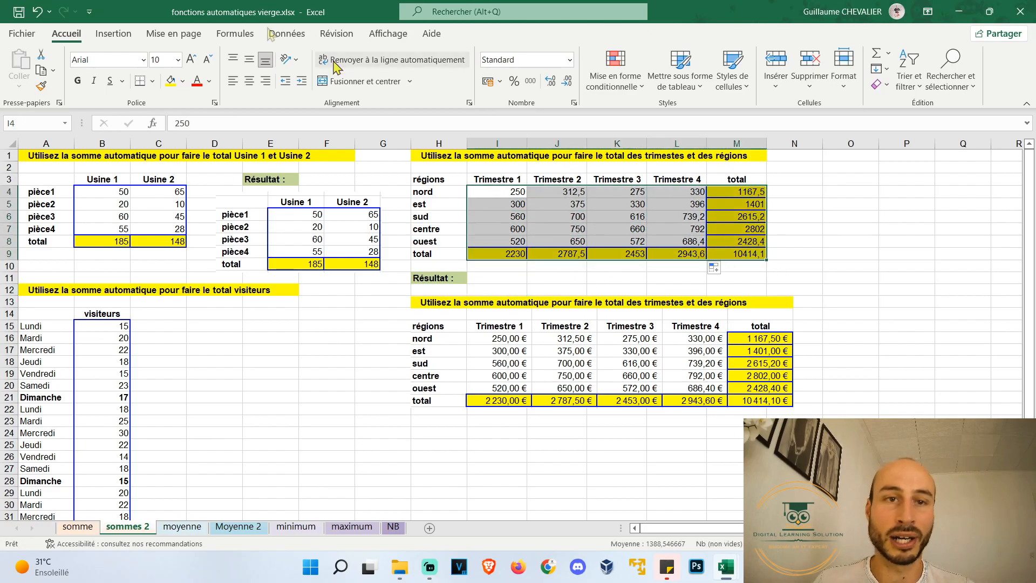
pyautogui.click(488, 81)
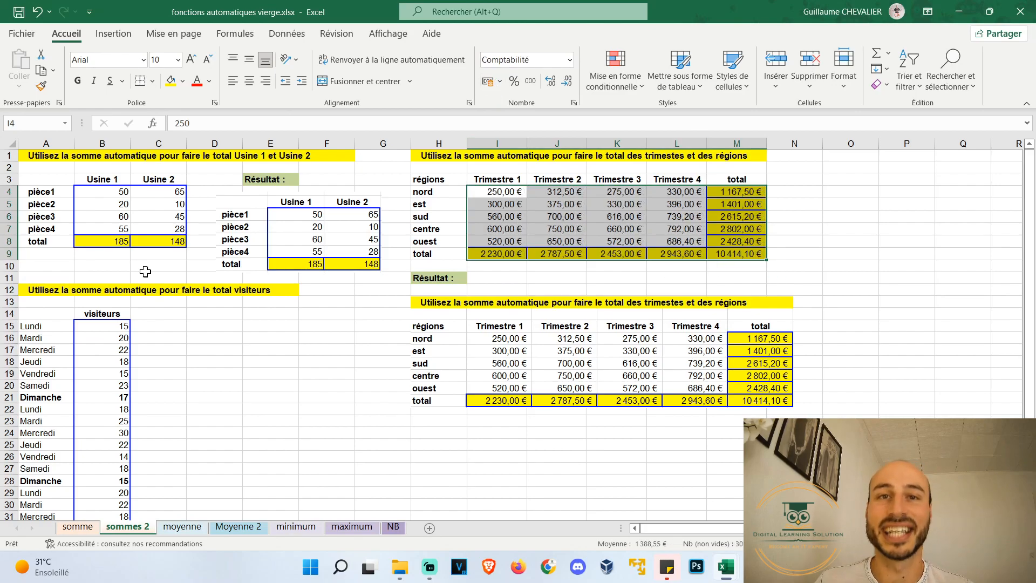
# Total the visitors in B37 with the automatic sum, restricting its range to B15:B35.
pyautogui.click(165, 350)
pyautogui.scroll(-4, 162, 374)
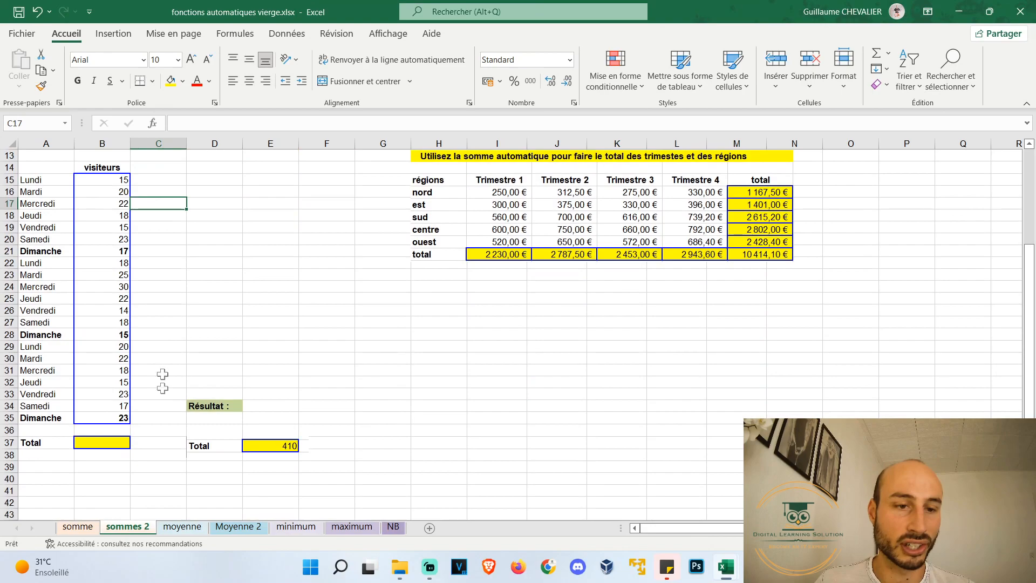
pyautogui.click(100, 442)
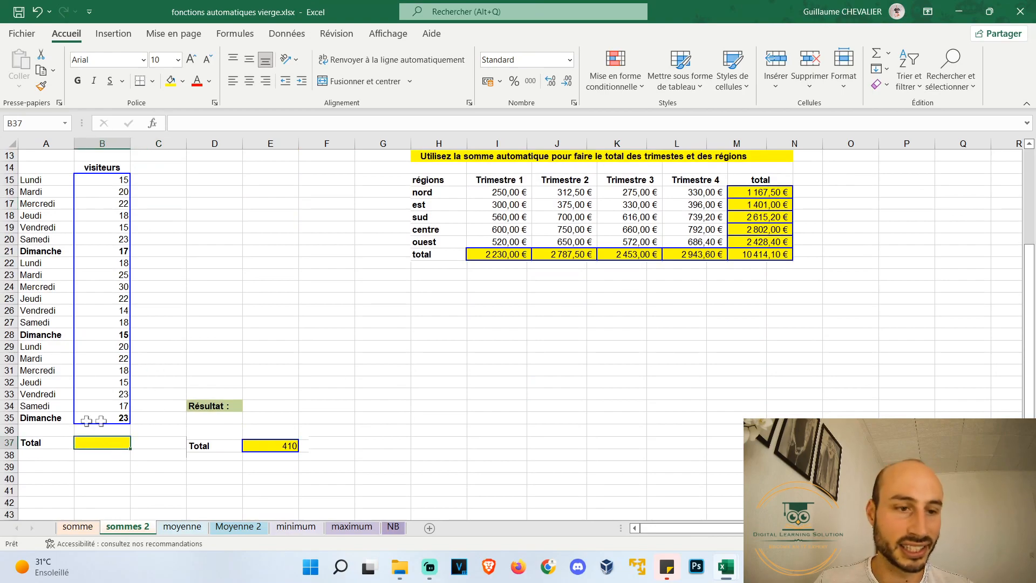
pyautogui.click(115, 427)
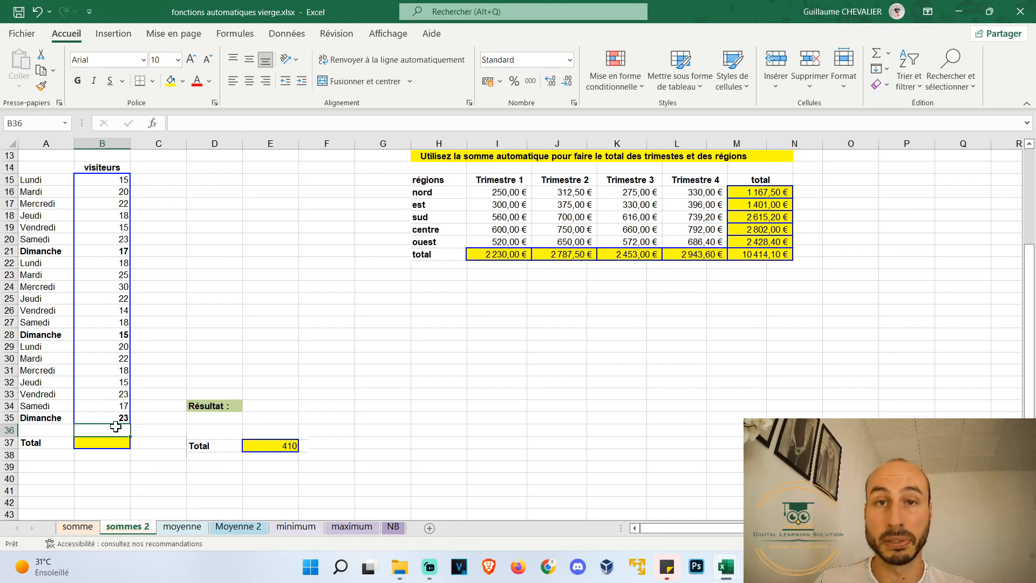
pyautogui.click(98, 442)
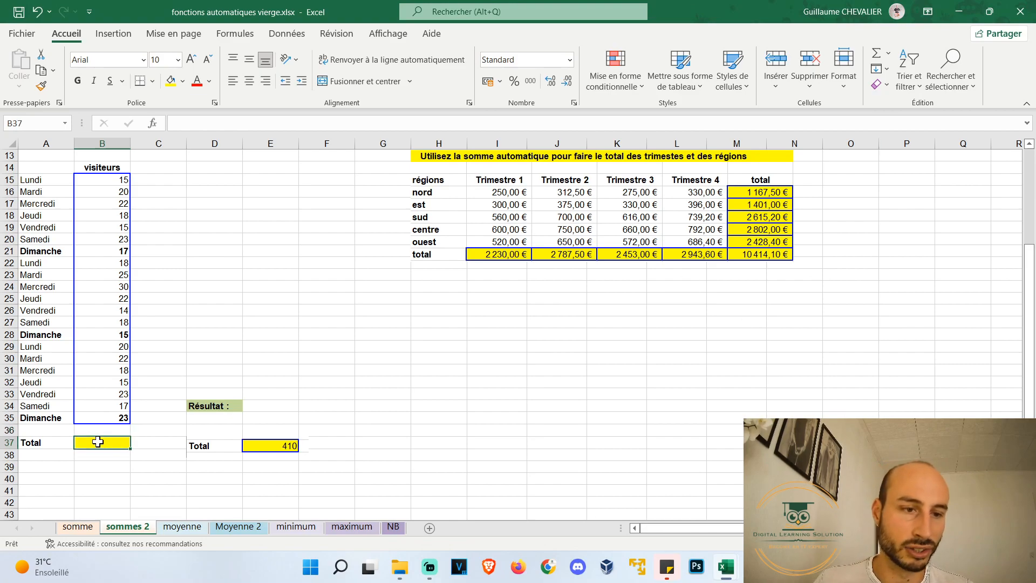
pyautogui.click(877, 53)
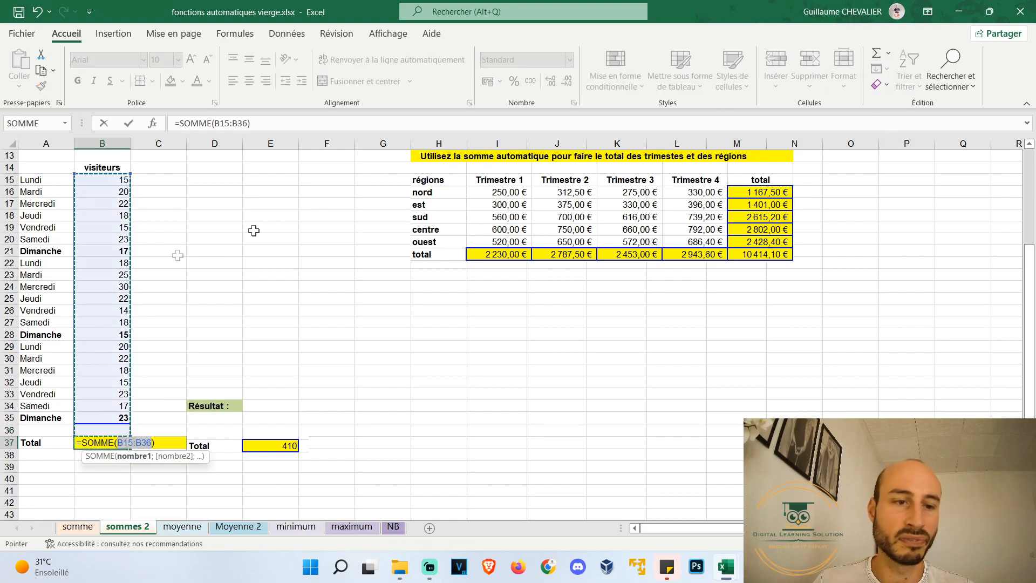
pyautogui.moveTo(108, 180); pyautogui.dragTo(111, 418)
pyautogui.press('Return')
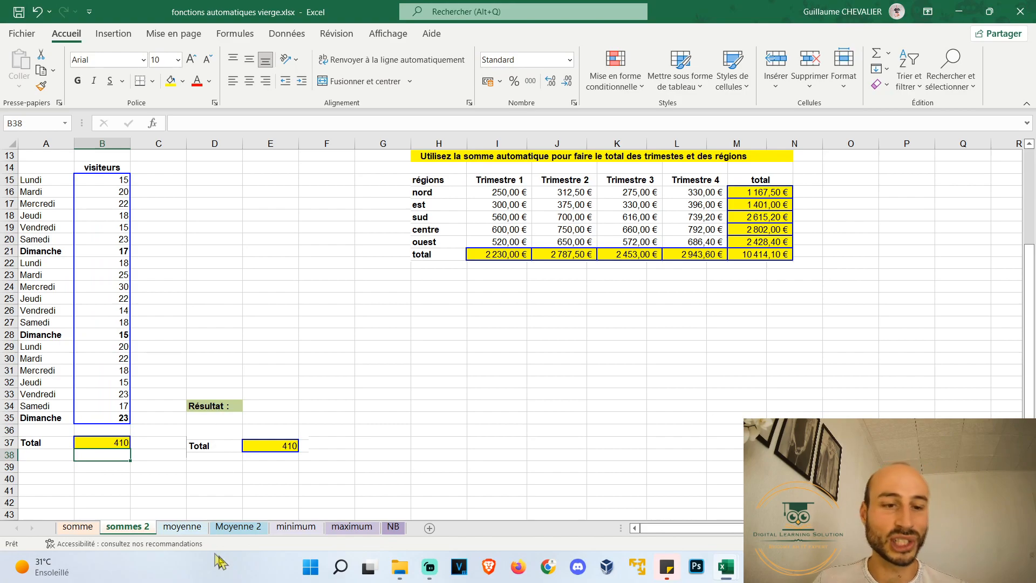
# On the moyenne sheet, calculate the matière A average in B15 with the automatic average of B5:B14.
pyautogui.click(193, 527)
pyautogui.click(146, 384)
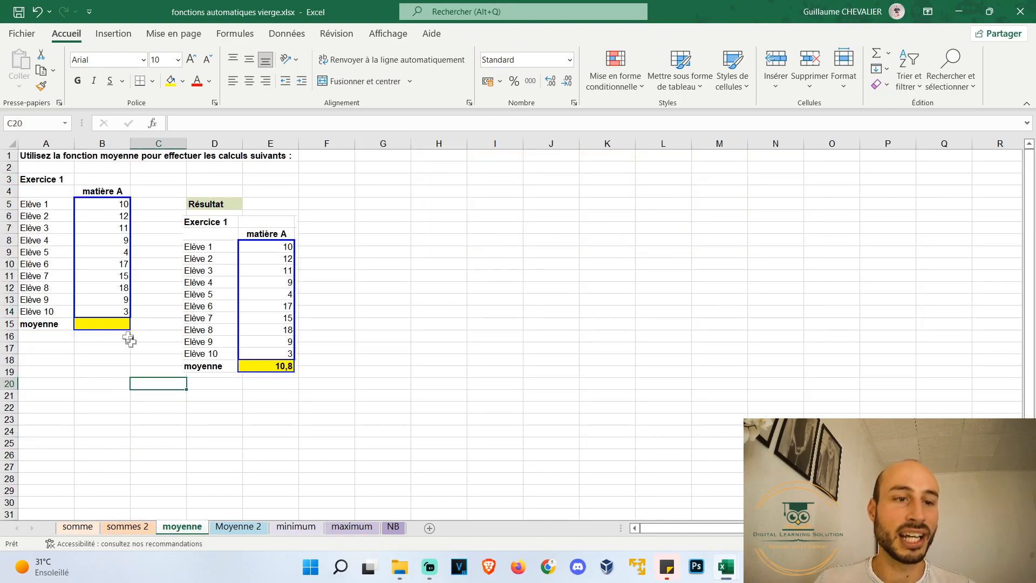
pyautogui.click(110, 323)
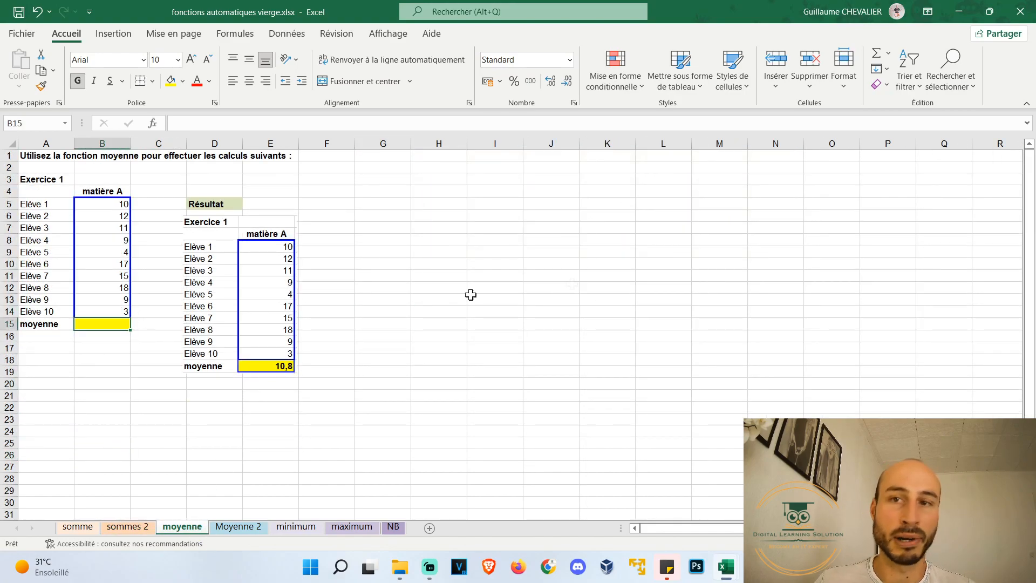
pyautogui.click(890, 54)
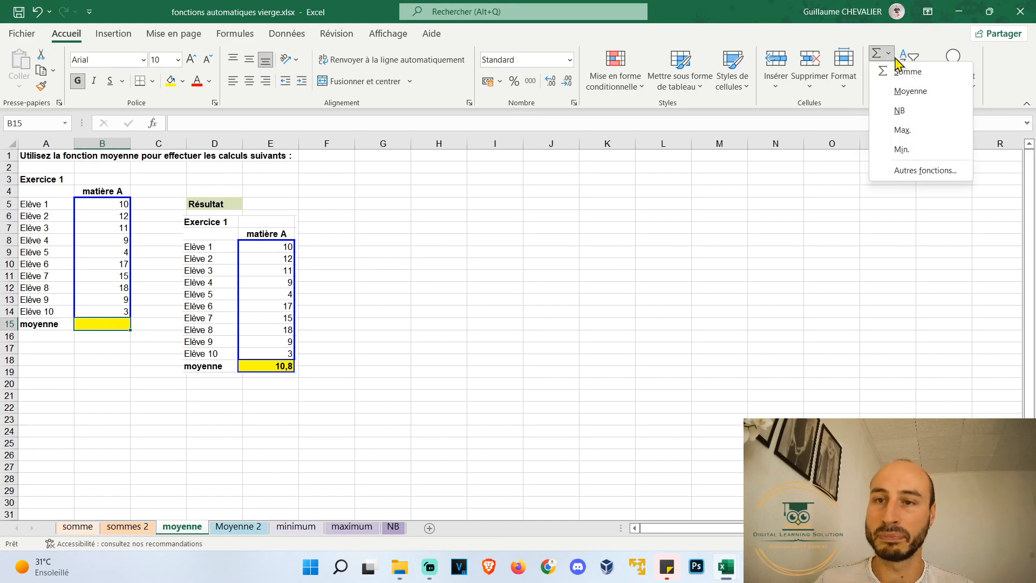
pyautogui.click(944, 96)
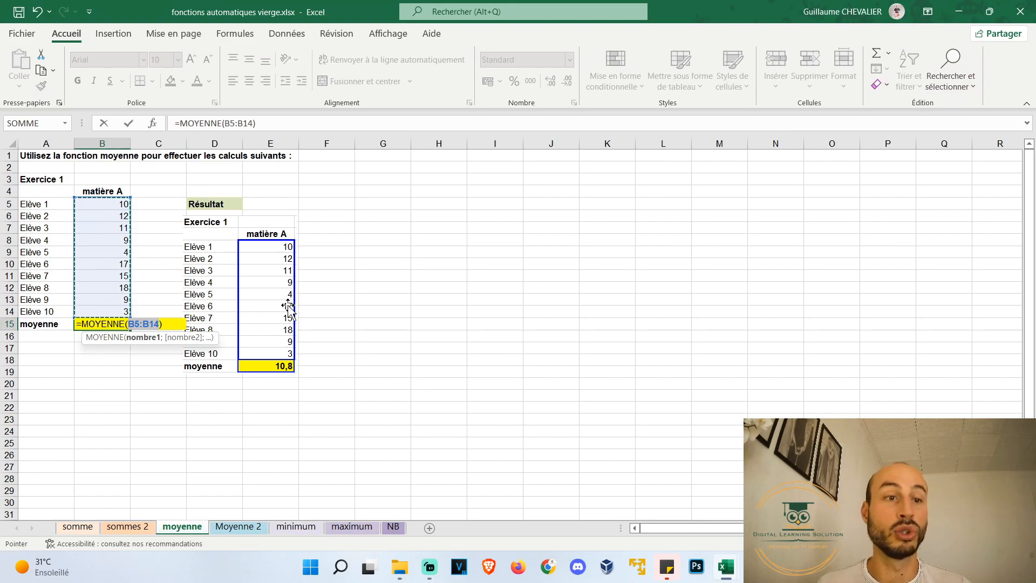
pyautogui.press('Return')
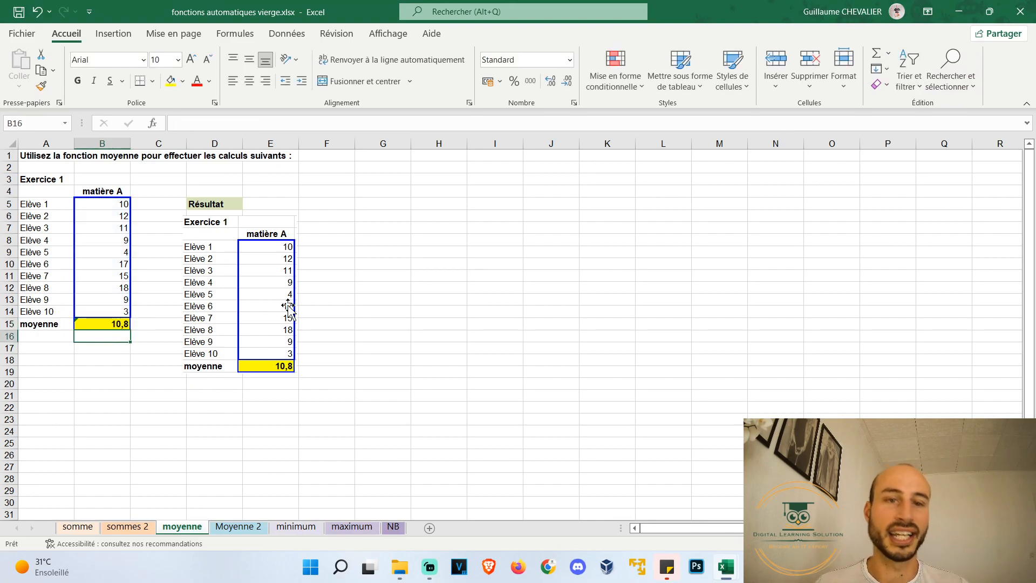
# On the Moyenne 2 sheet, average Elève 1's grades B6:C6 in D6 and fill the formula down to D15.
pyautogui.click(240, 528)
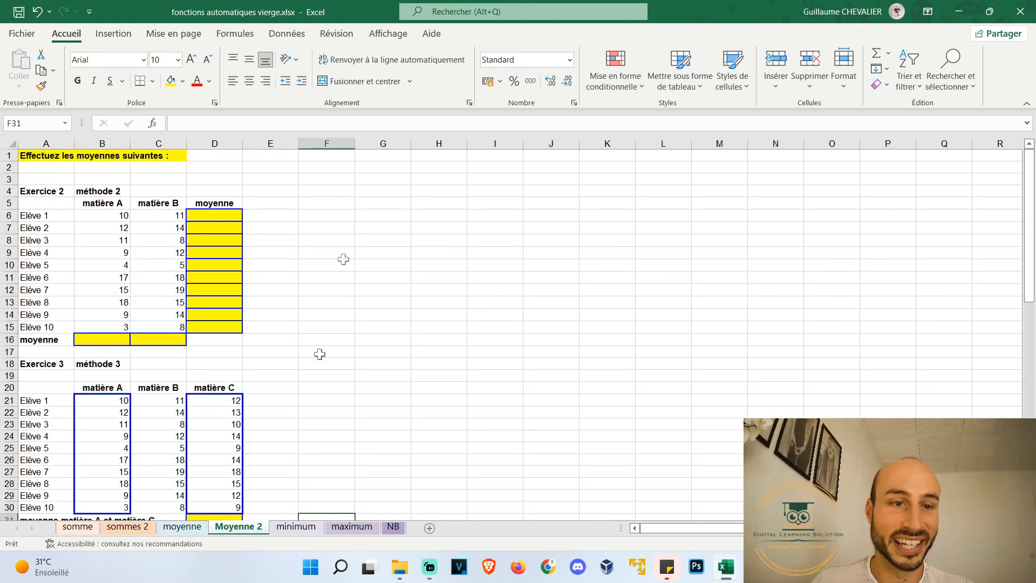
pyautogui.click(226, 218)
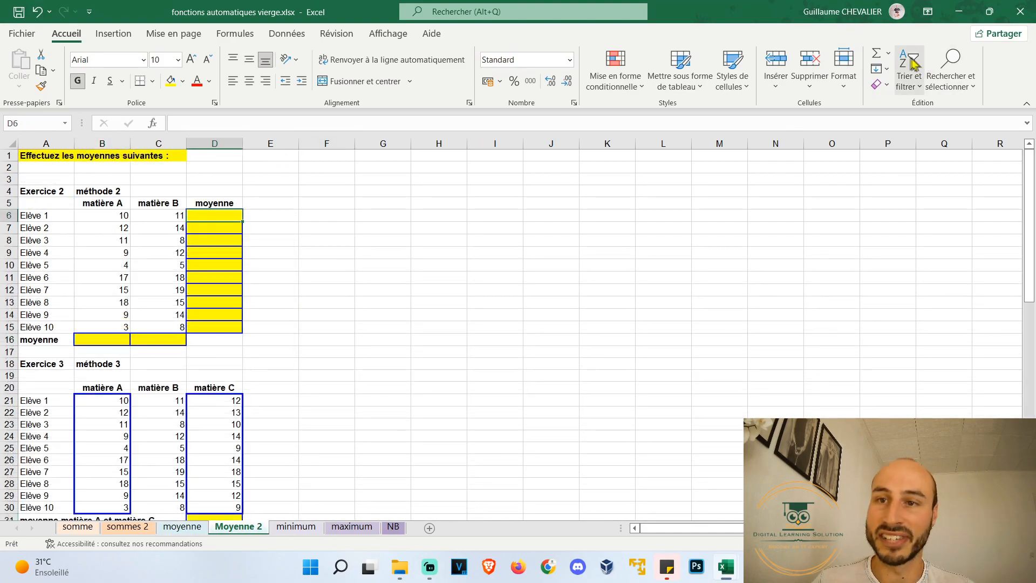
pyautogui.click(888, 53)
pyautogui.click(904, 87)
pyautogui.press('Return')
pyautogui.click(237, 217)
pyautogui.moveTo(244, 226); pyautogui.dragTo(242, 331)
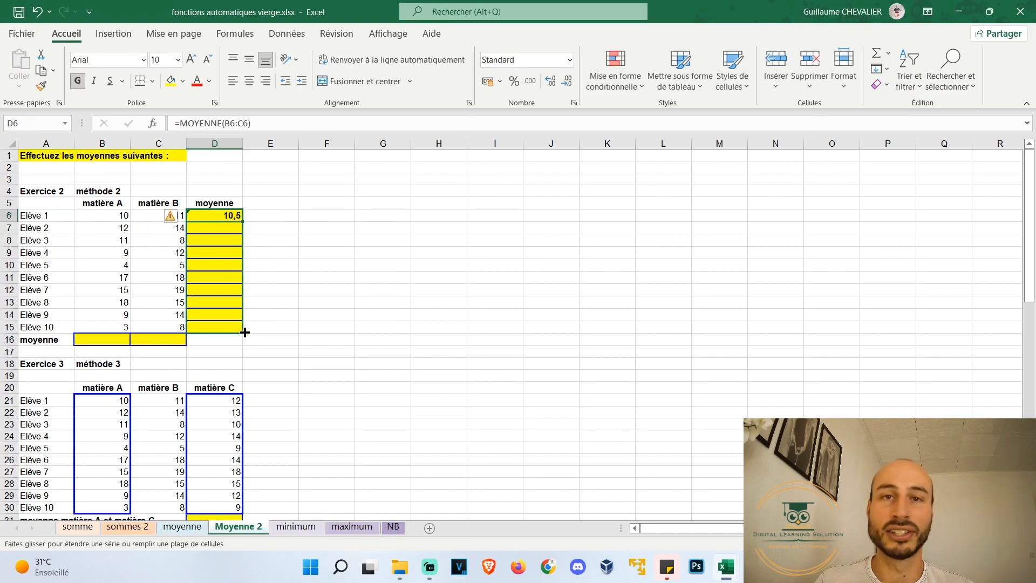
pyautogui.moveTo(245, 332); pyautogui.dragTo(243, 331)
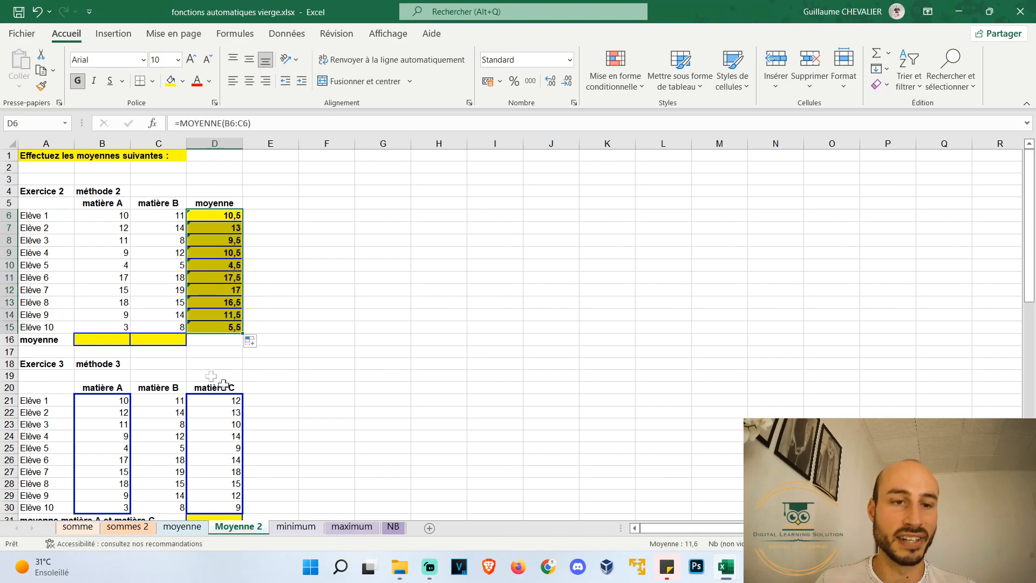
# Calculate the Exercice 2 matière A average in B16 with the automatic average and fill it across to C16.
pyautogui.click(106, 335)
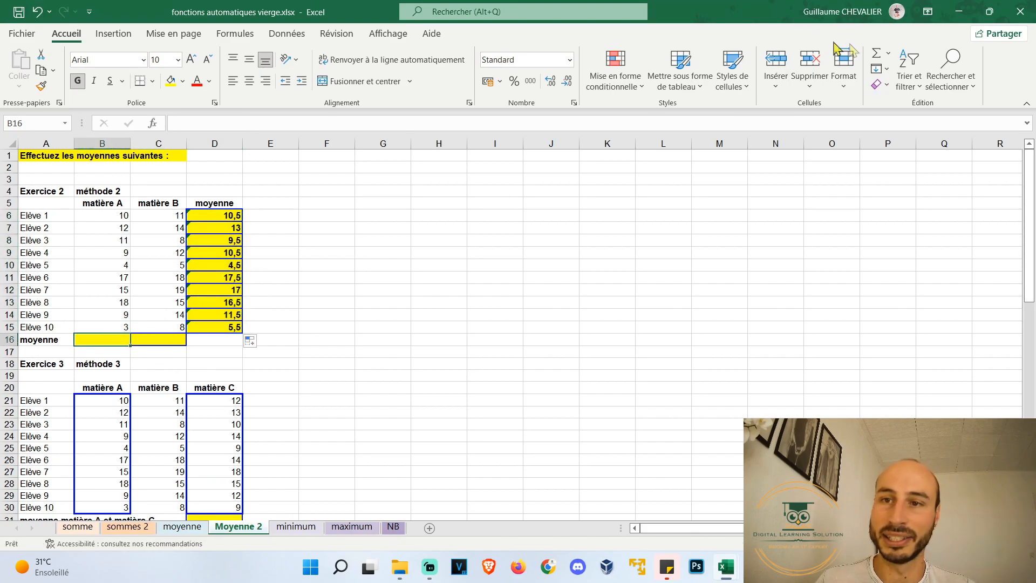
pyautogui.click(889, 53)
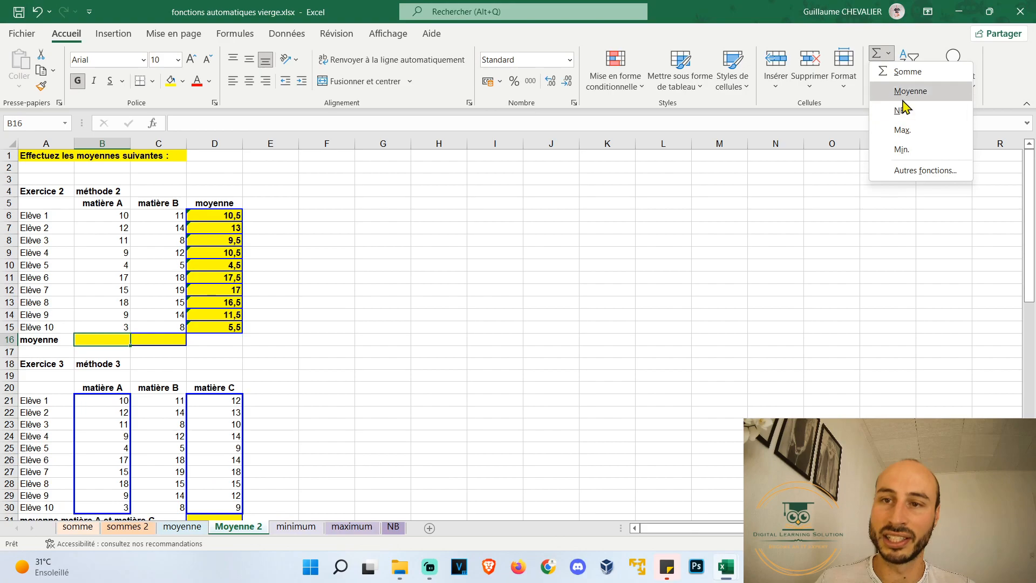
pyautogui.click(907, 93)
pyautogui.hotkey('ctrl', 'Return')
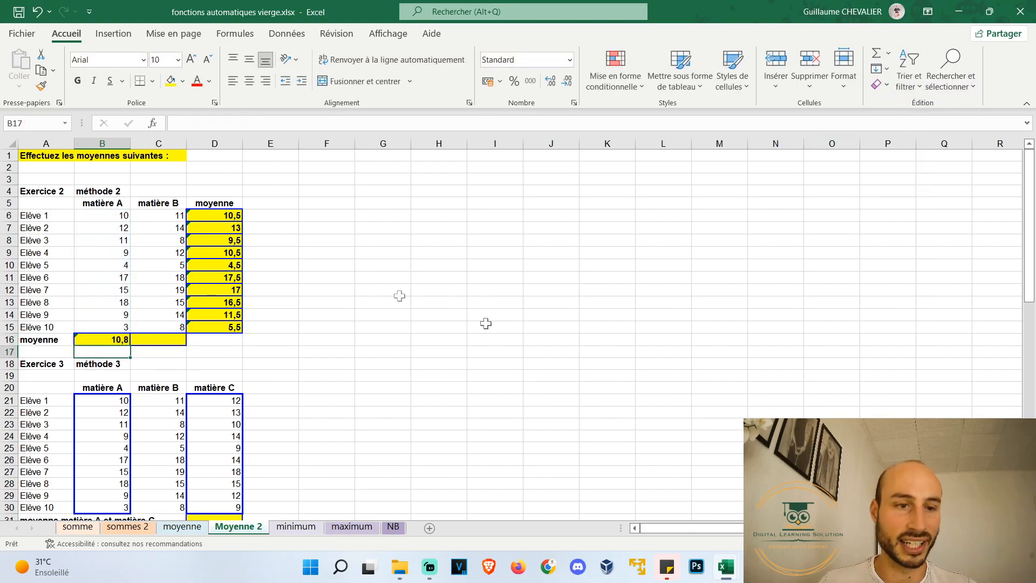
pyautogui.moveTo(129, 346); pyautogui.dragTo(181, 346)
pyautogui.click(269, 341)
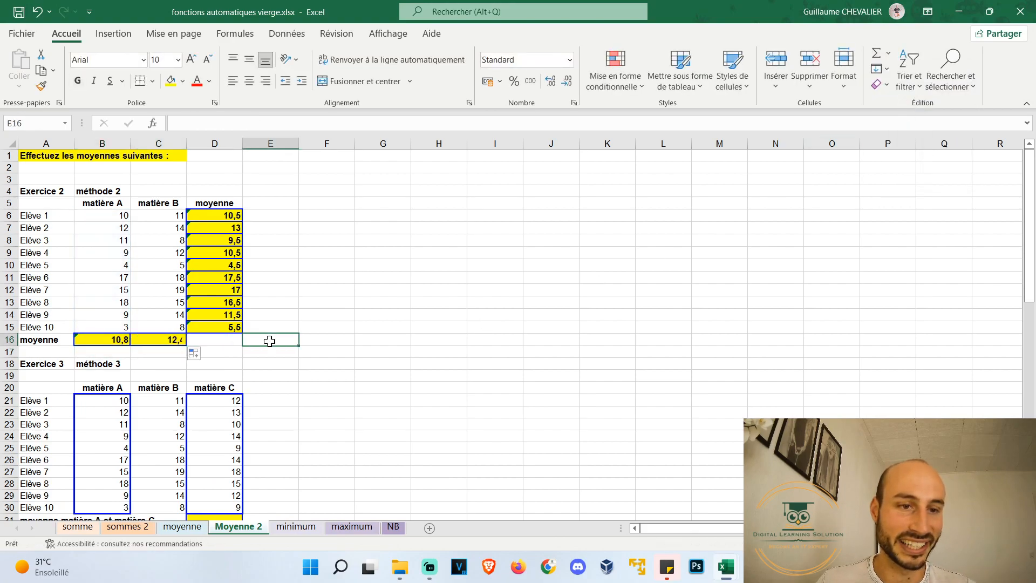
# Average matière A and matière C of Exercice 3 in D31 with the automatic average of D21:D30 and B21:B30.
pyautogui.scroll(-3, 318, 294)
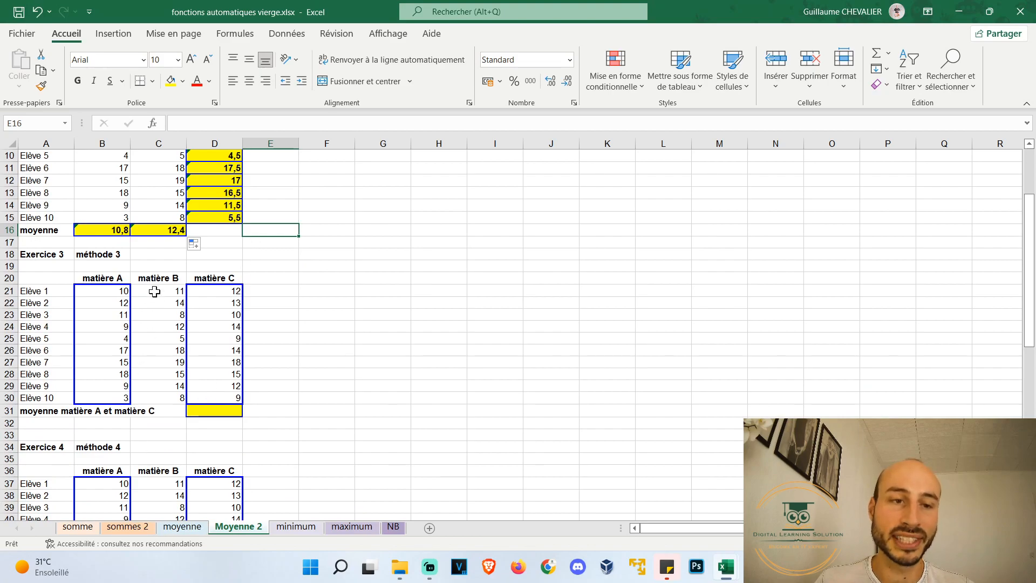
pyautogui.click(219, 410)
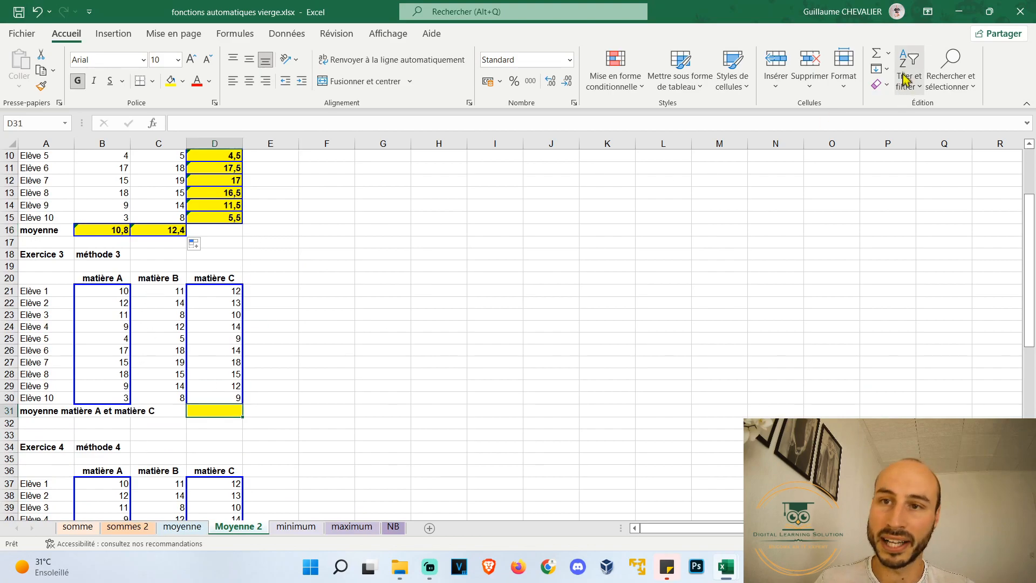
pyautogui.click(888, 53)
pyautogui.click(920, 96)
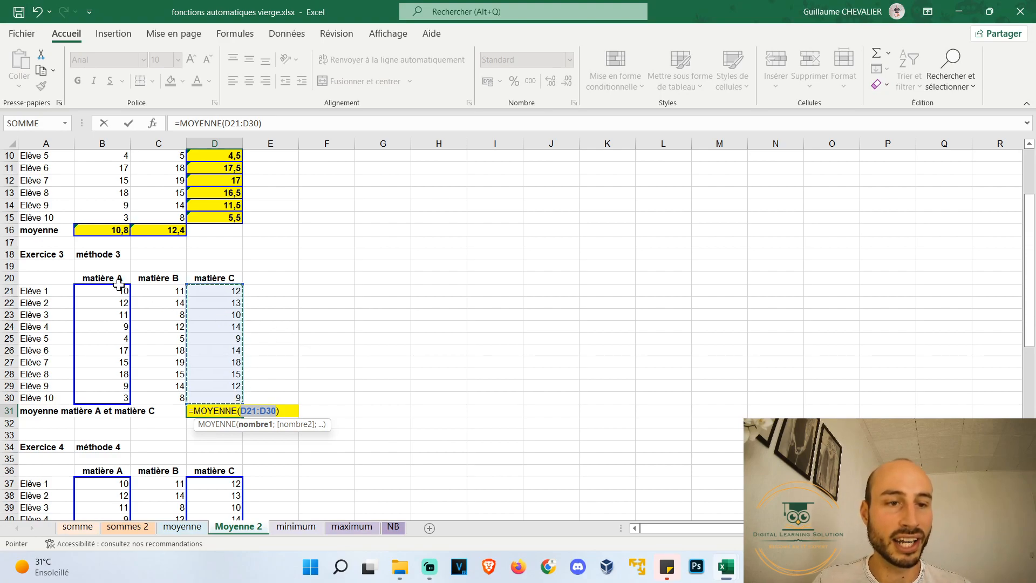
pyautogui.write(';')
pyautogui.moveTo(121, 287); pyautogui.dragTo(133, 392)
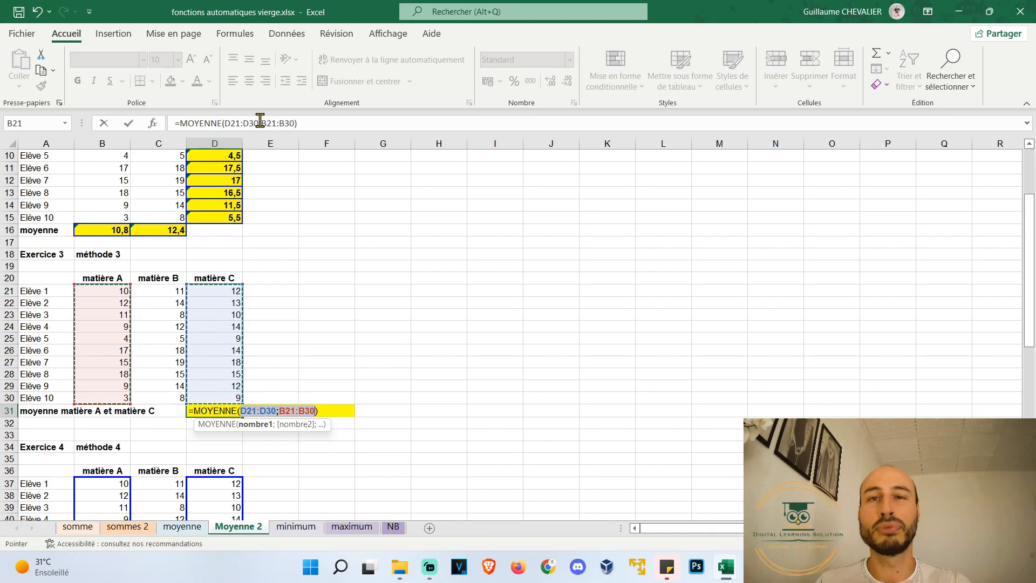
pyautogui.press('Return')
pyautogui.scroll(2, 366, 388)
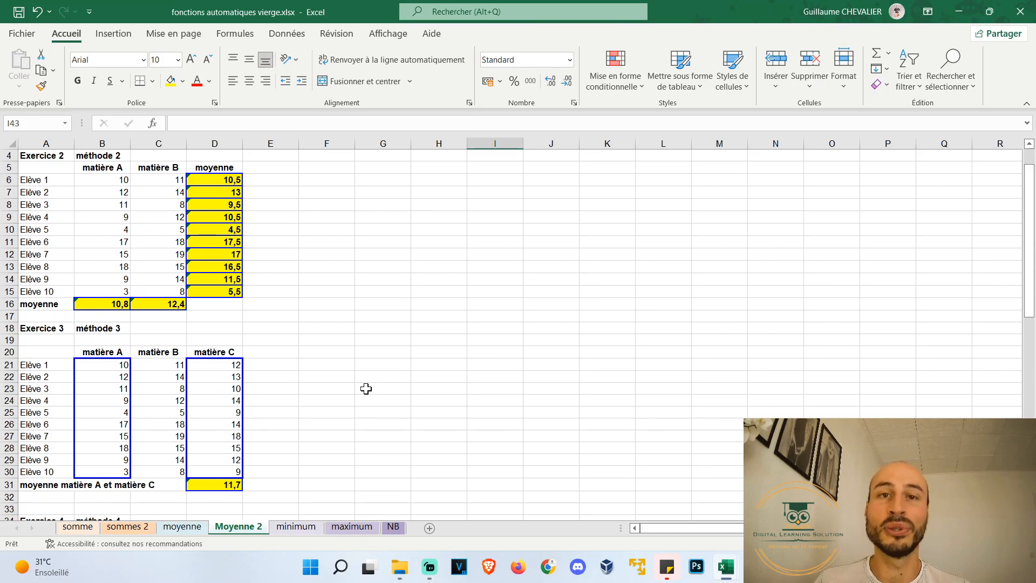
# Enter the formula =moyenne(B37:B46;D37:D46) in D47 to average matière A and matière C of Exercice 4.
pyautogui.scroll(-6, 366, 388)
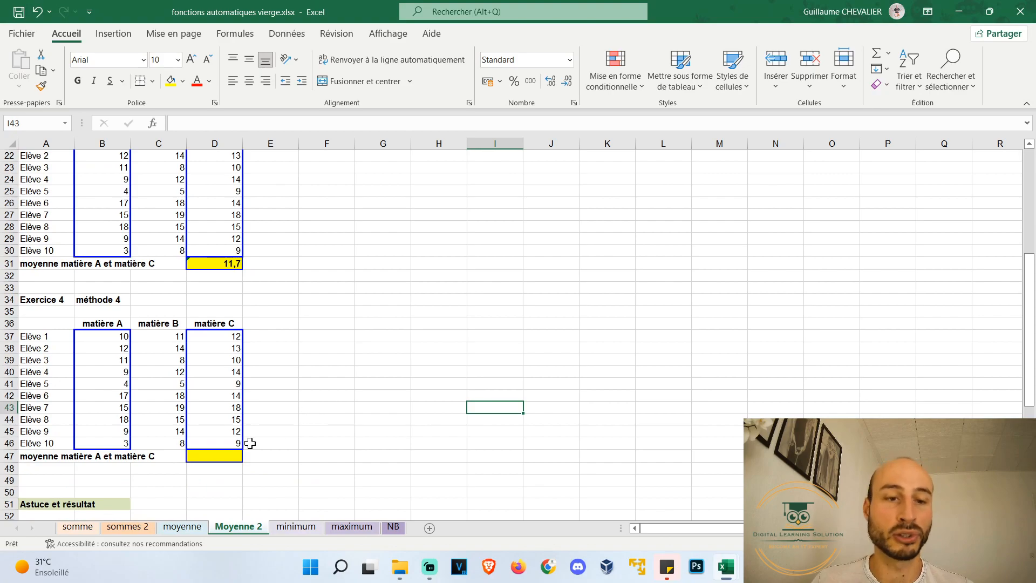
pyautogui.click(219, 453)
pyautogui.write('=m')
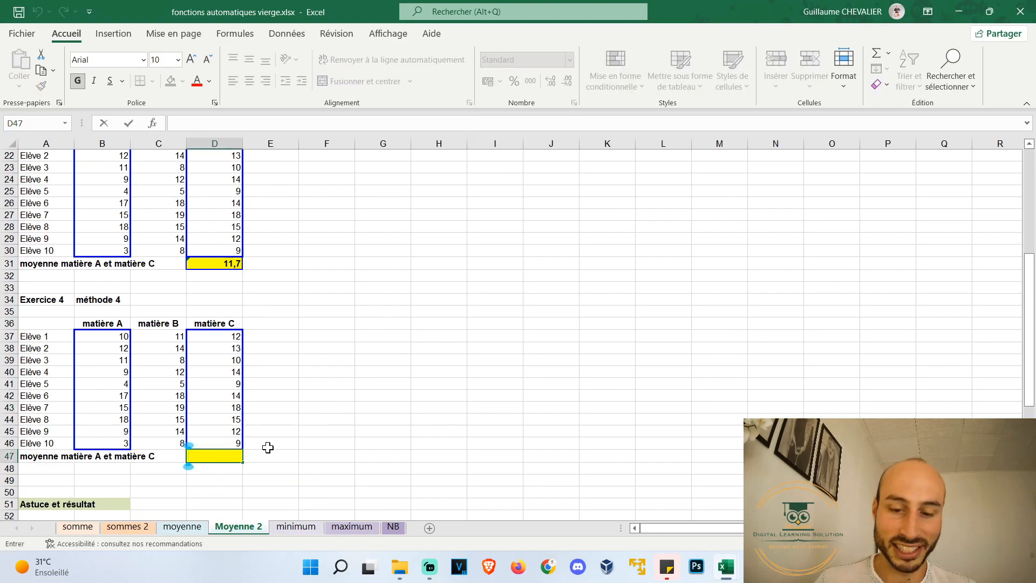
pyautogui.write('oyenne')
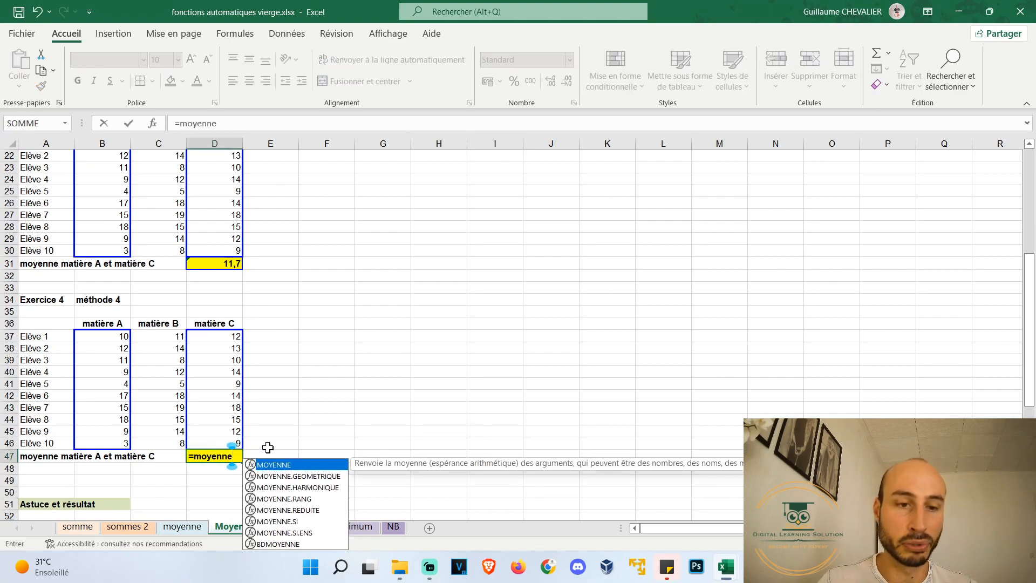
pyautogui.write('(')
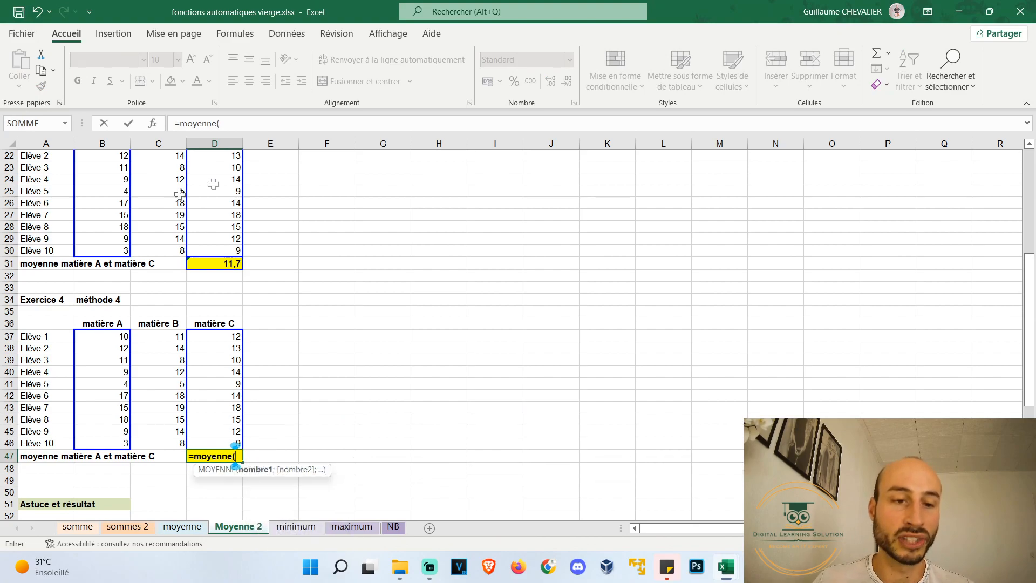
pyautogui.moveTo(115, 336); pyautogui.dragTo(119, 443)
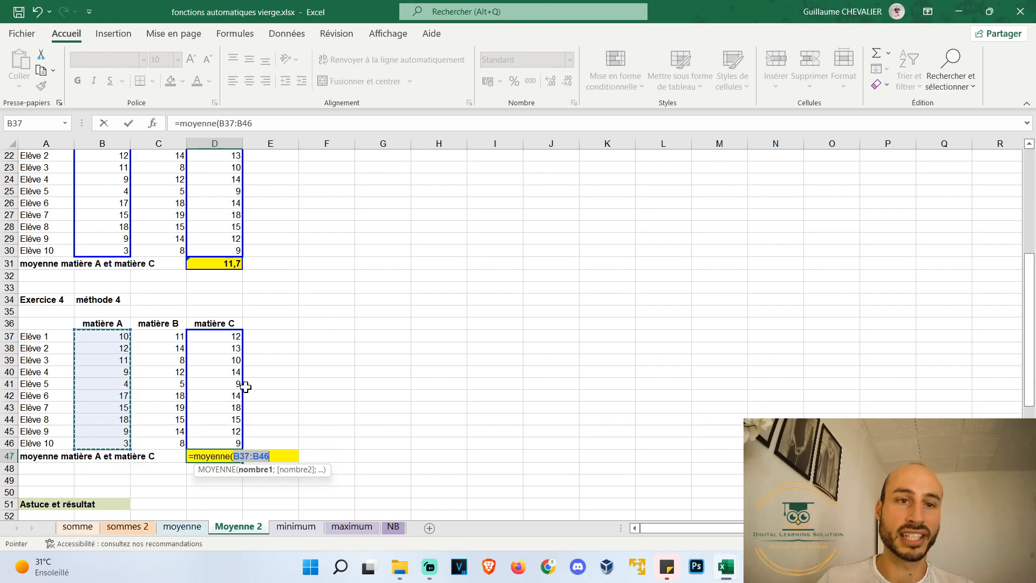
pyautogui.write(';')
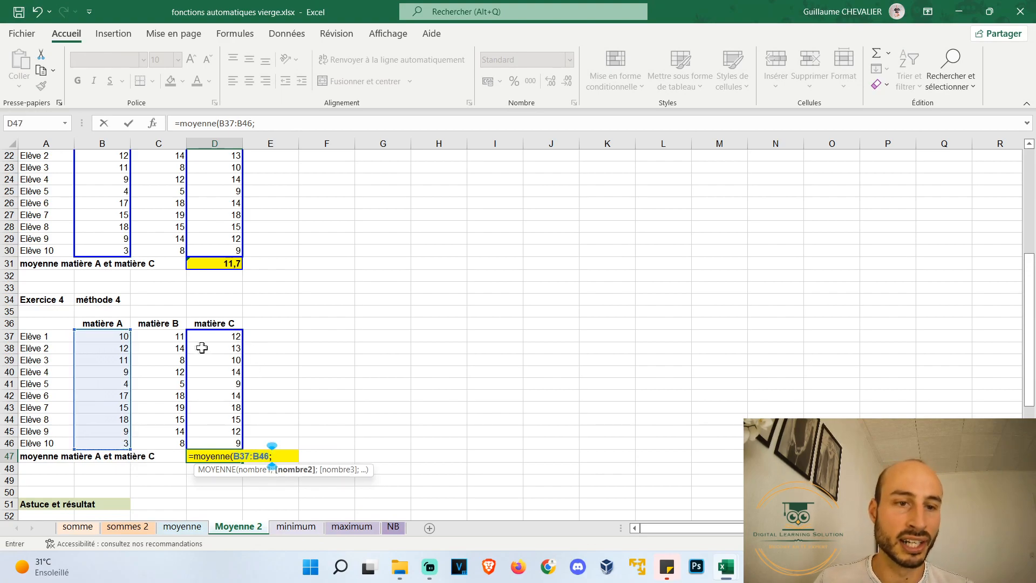
pyautogui.moveTo(212, 336); pyautogui.dragTo(220, 444)
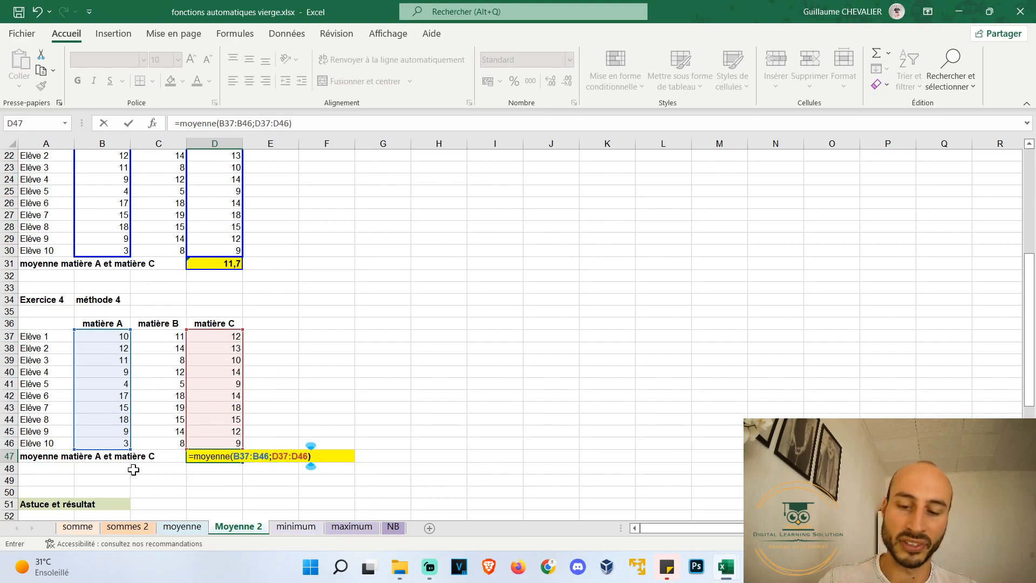
pyautogui.press('Return')
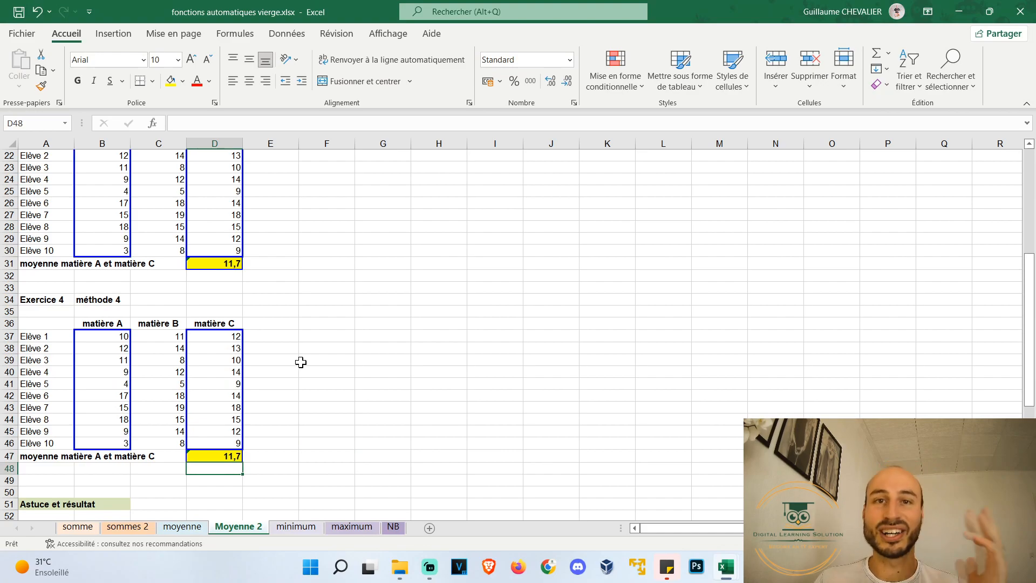
# On the minimum sheet, calculate the matière A minimum of B5:B14 in B15 with the automatic Min function.
pyautogui.click(306, 527)
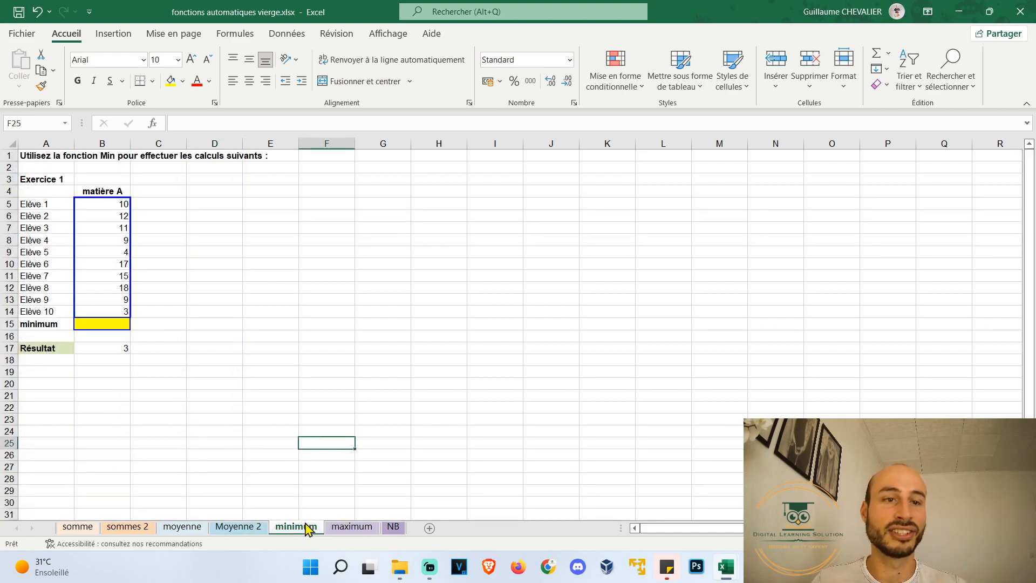
pyautogui.click(112, 327)
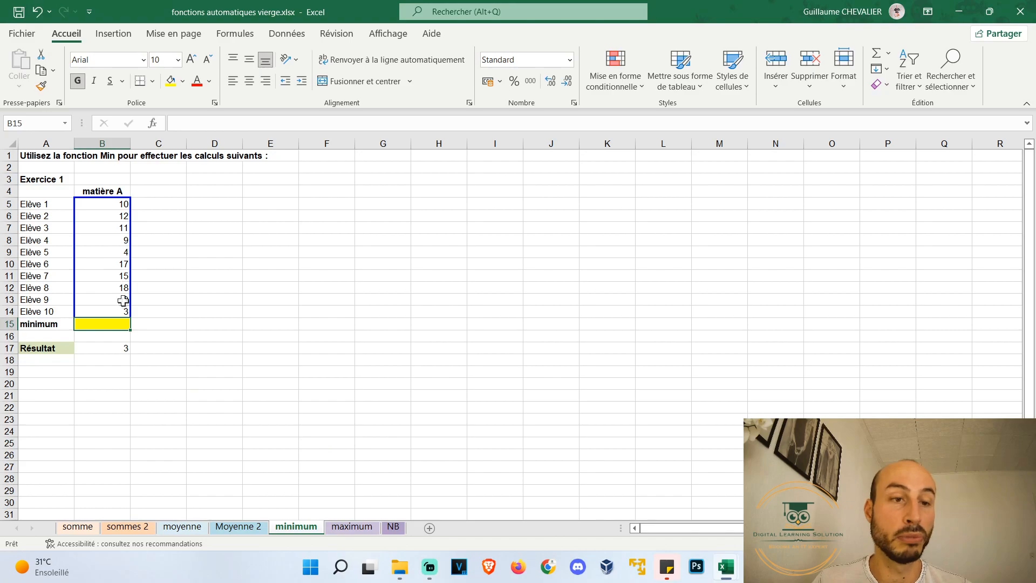
pyautogui.click(888, 53)
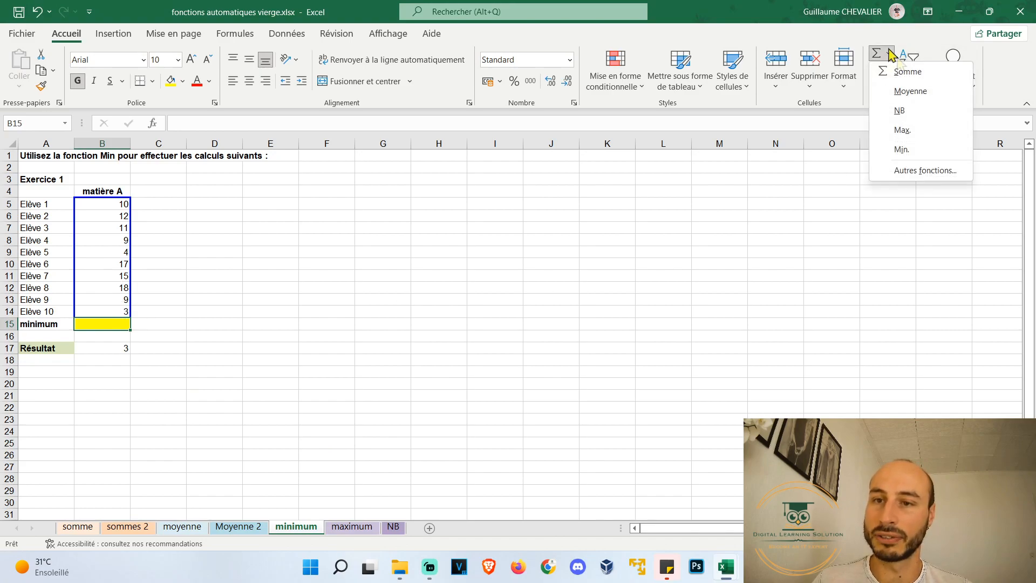
pyautogui.click(938, 149)
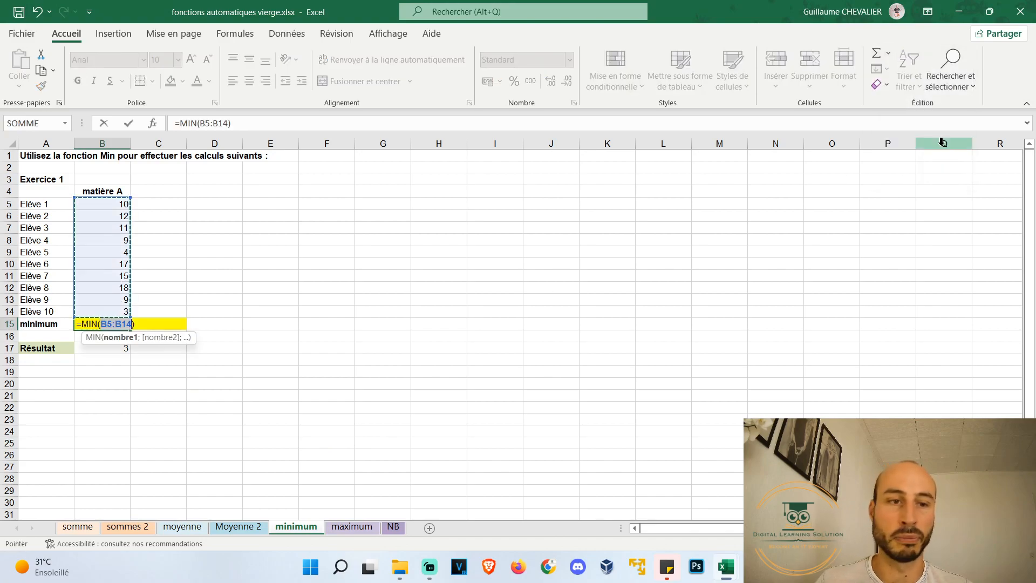
pyautogui.press('Return')
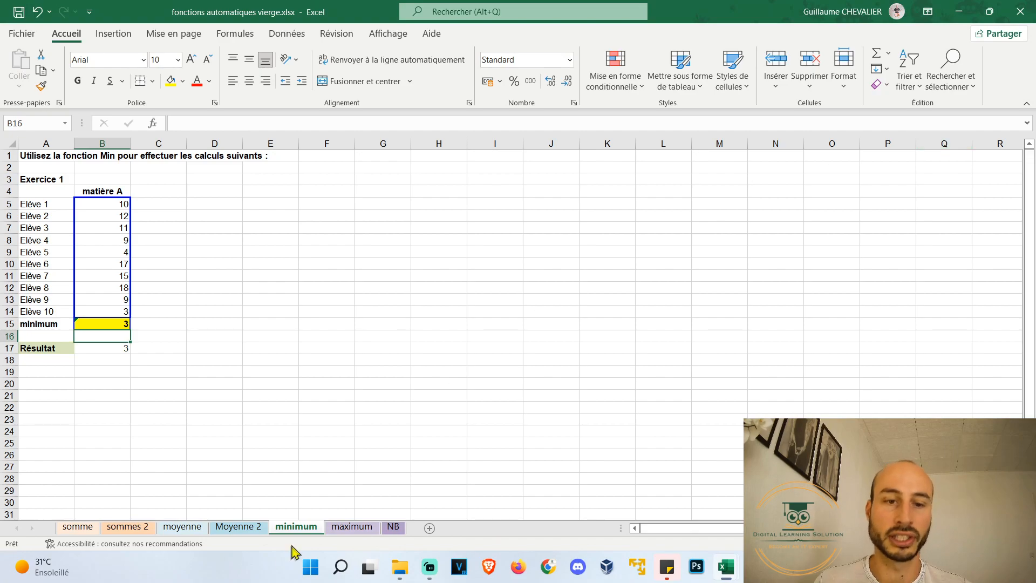
# On the maximum sheet, enter a manual MAX formula over the matière A grades B5:B14 in B15.
pyautogui.click(363, 527)
pyautogui.click(97, 329)
pyautogui.write('=max(')
pyautogui.moveTo(104, 208); pyautogui.dragTo(114, 315)
pyautogui.press('Return')
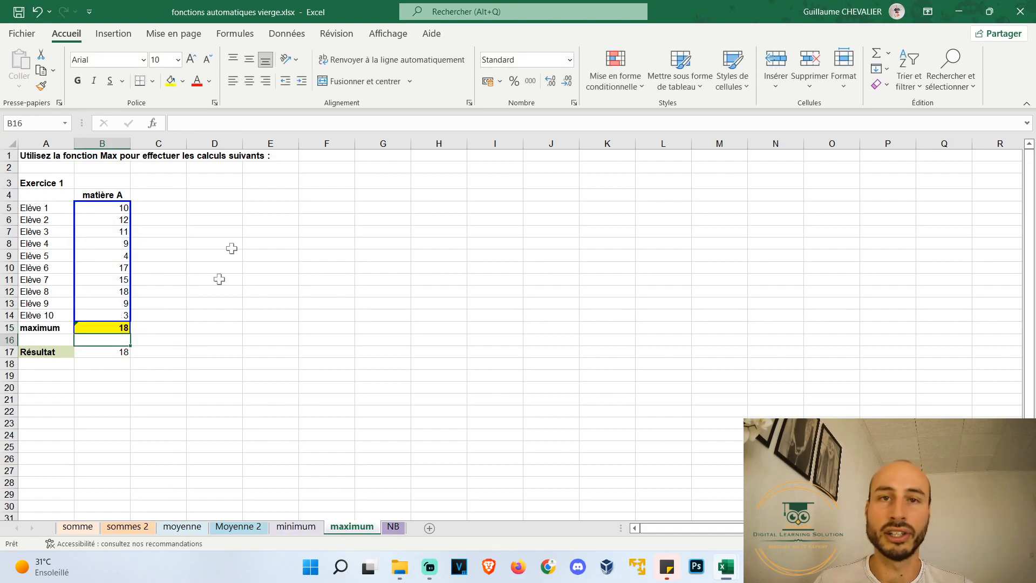
# Clear B15 on the maximum sheet and calculate the matière A maximum there with the automatic Max function.
pyautogui.click(122, 327)
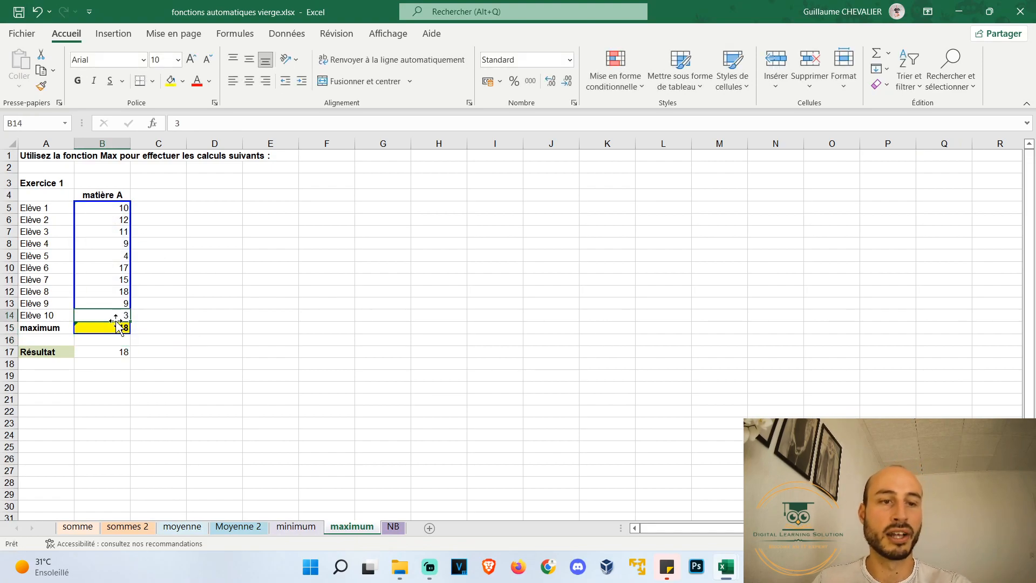
pyautogui.click(888, 53)
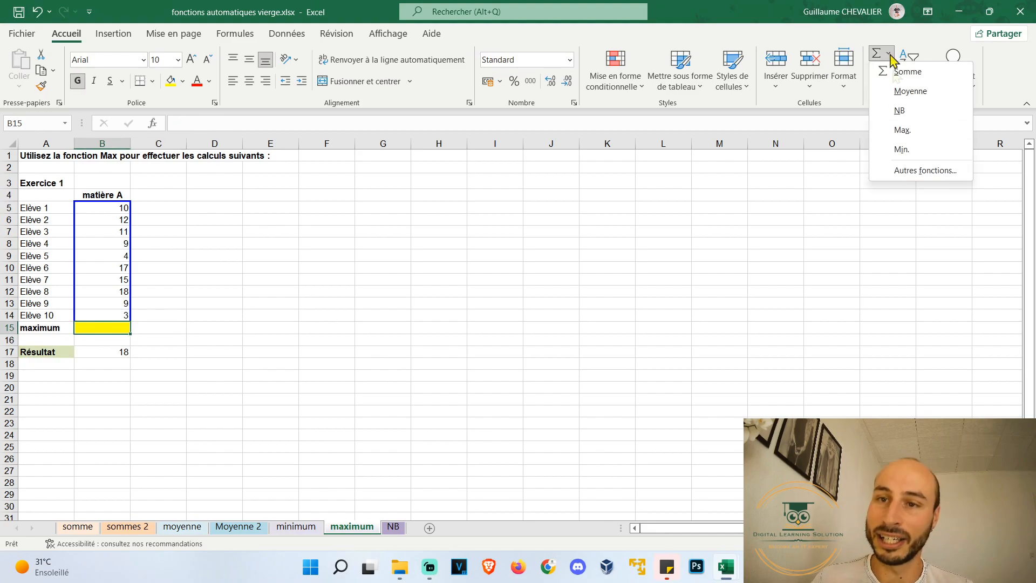
pyautogui.click(914, 134)
pyautogui.press('Return')
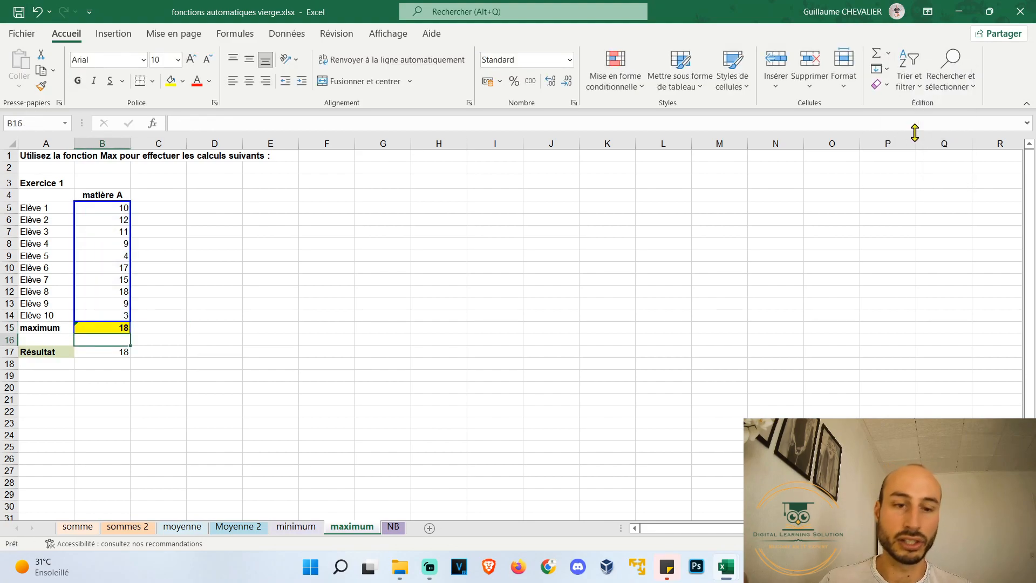
# On the NB sheet, select the grades B5:B14 and enable Minimum and Maximum in the status bar readouts.
pyautogui.click(399, 528)
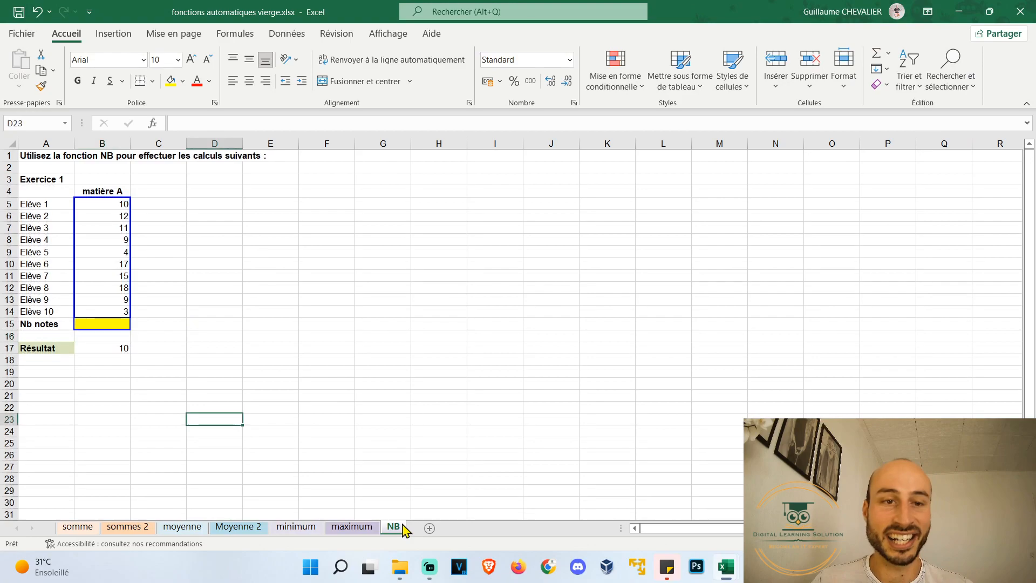
pyautogui.click(250, 329)
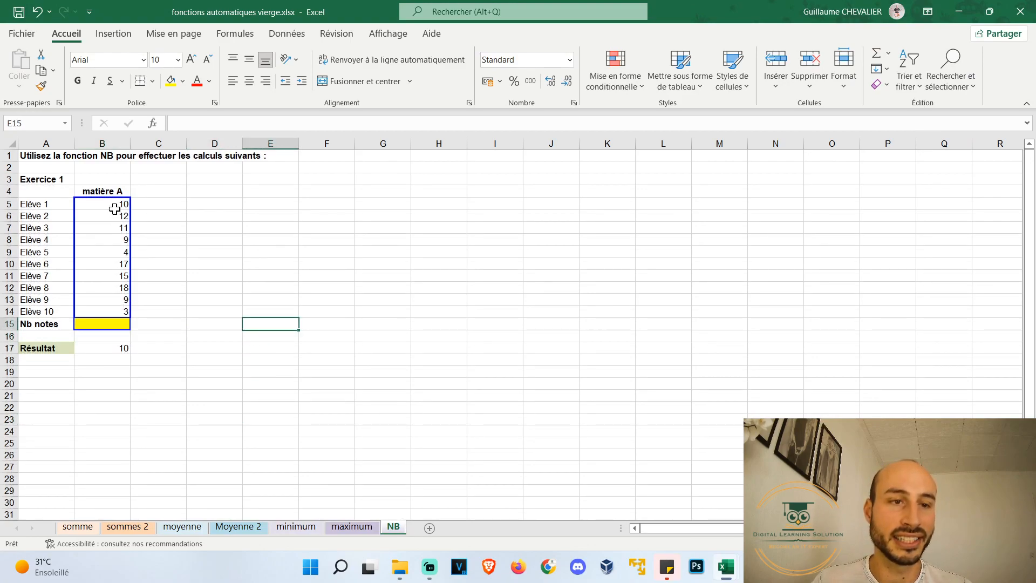
pyautogui.moveTo(116, 204); pyautogui.dragTo(108, 309)
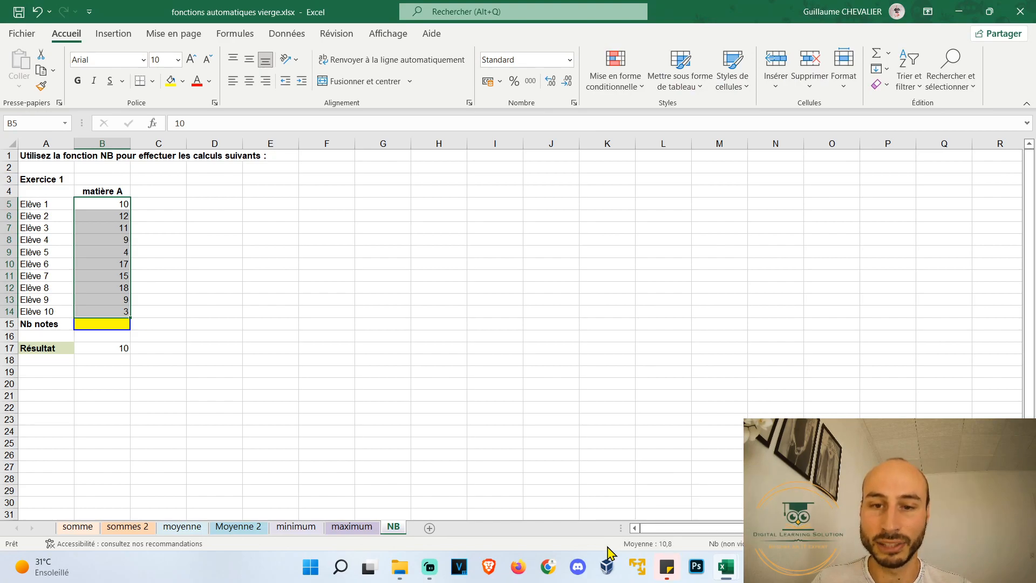
pyautogui.rightClick(609, 548)
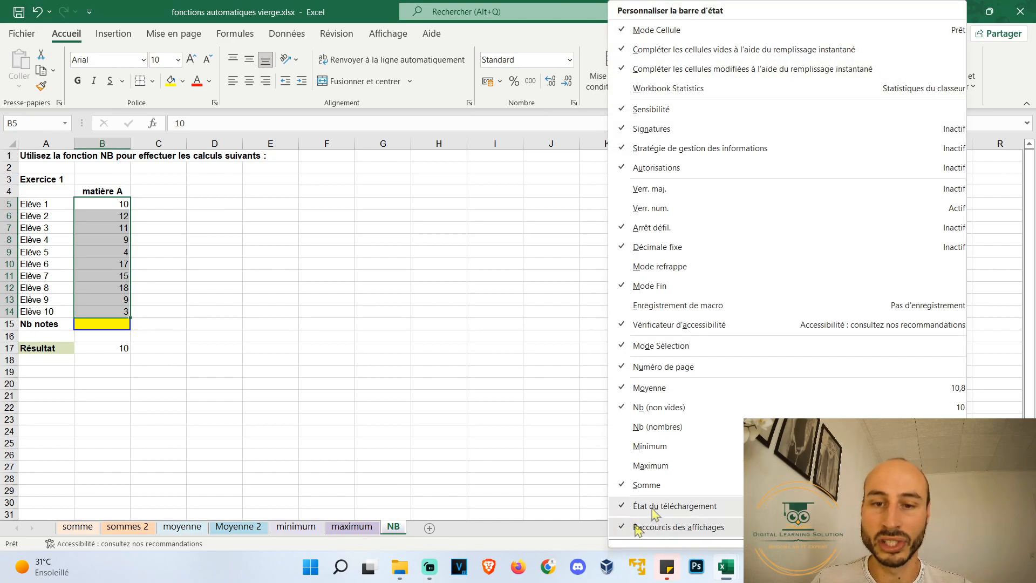
pyautogui.click(701, 449)
pyautogui.click(667, 467)
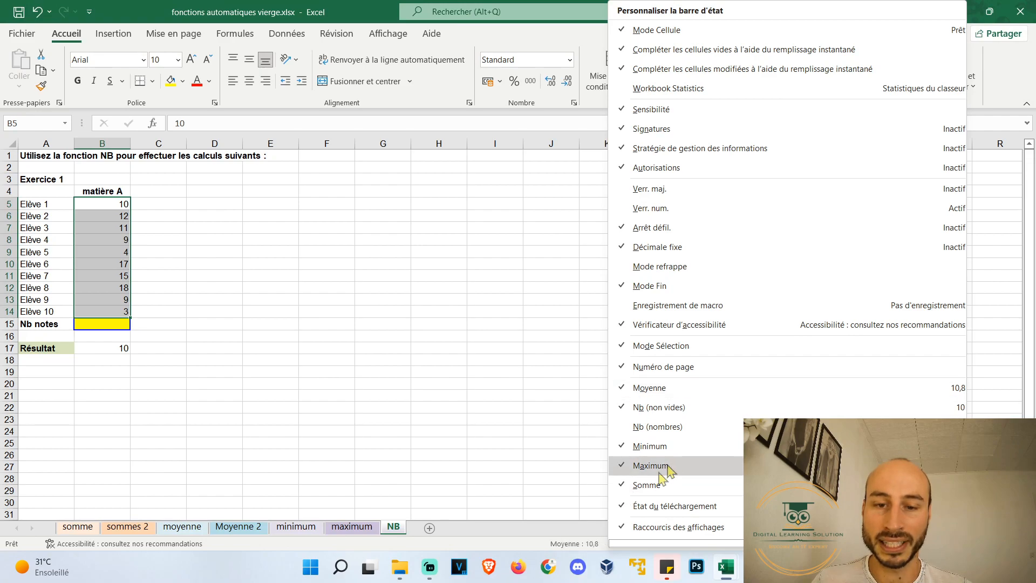
pyautogui.click(518, 547)
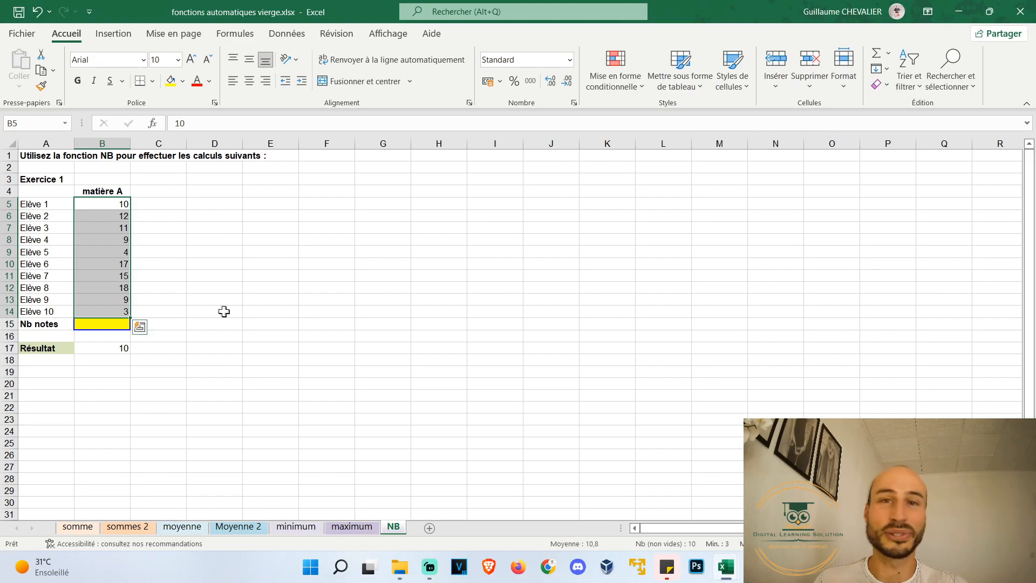
# Count the matière A grades in B15 of the NB sheet with the automatic NB function.
pyautogui.click(113, 324)
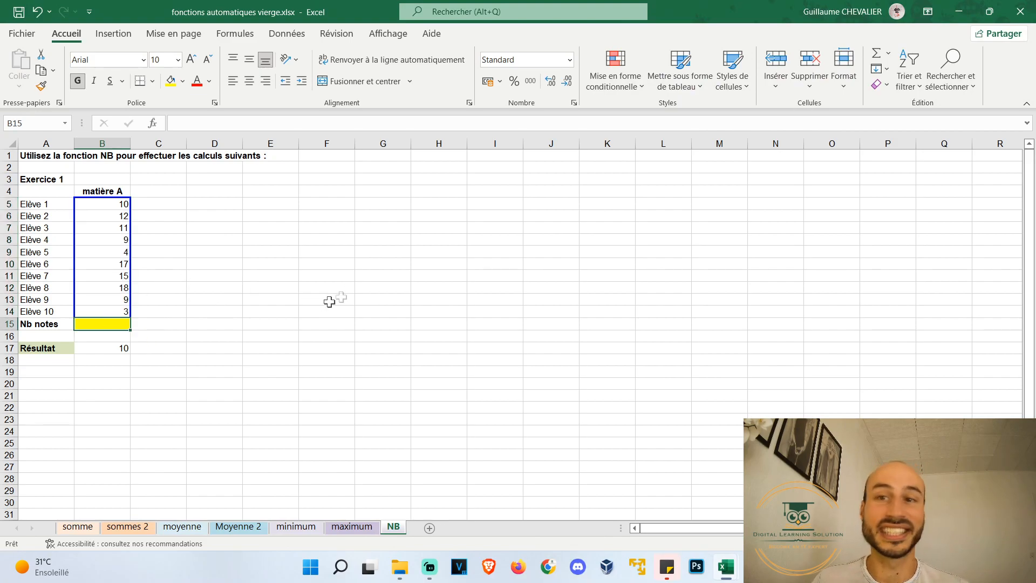
pyautogui.click(888, 53)
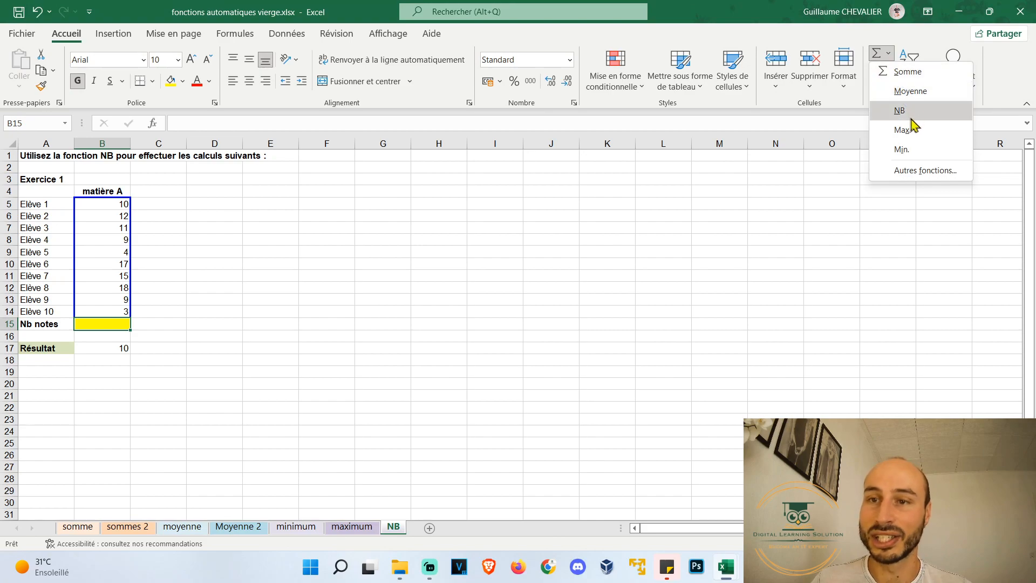
pyautogui.click(909, 115)
pyautogui.press('Return')
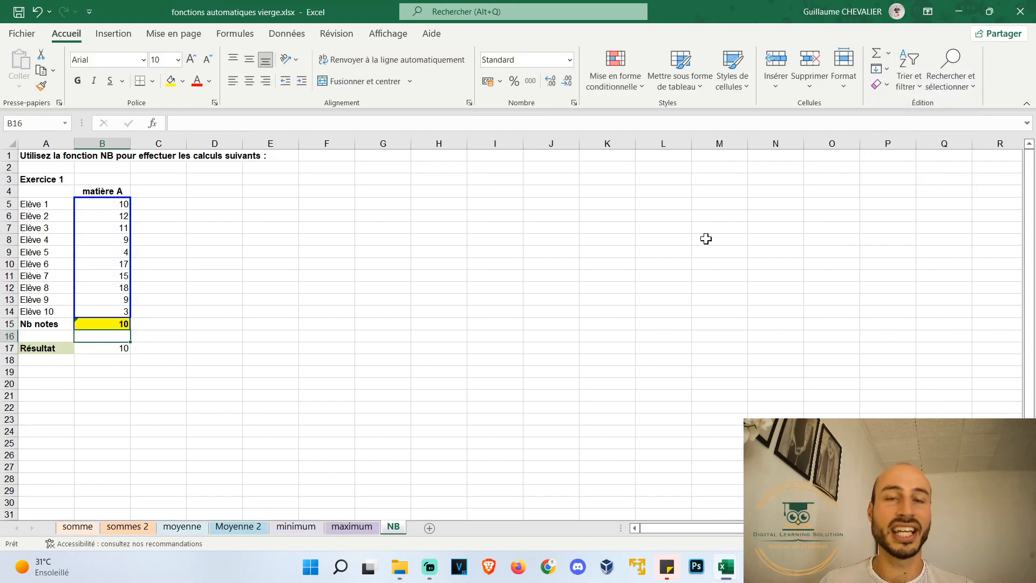
# Number the students from 1 to 10 in C5:C14 by entering 1 and 2 and extending the series.
pyautogui.click(171, 205)
pyautogui.write('1')
pyautogui.press('Return')
pyautogui.write('2')
pyautogui.press('Return')
pyautogui.moveTo(171, 206); pyautogui.dragTo(173, 322)
pyautogui.click(172, 311)
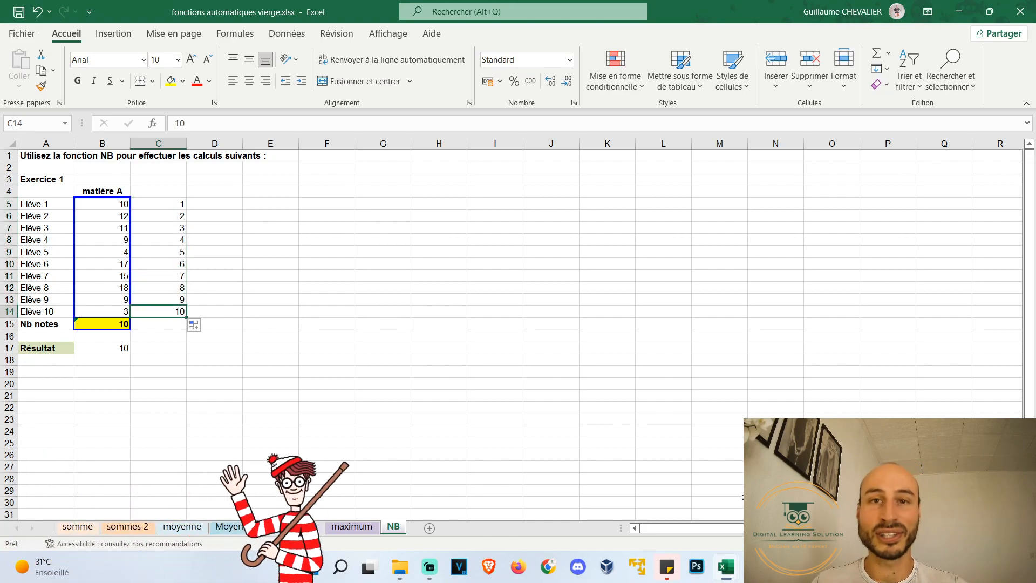
# Switch to the Nom vierge.xlsx workbook and define the name ventes for the first table's sales B6:B29.
pyautogui.moveTo(738, 576)
pyautogui.click(685, 495)
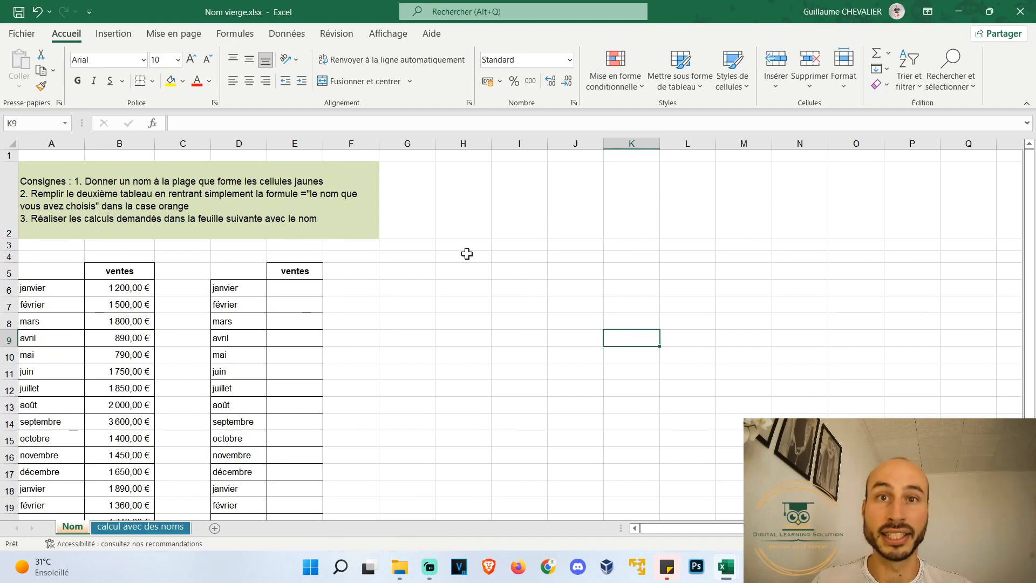
pyautogui.scroll(-1, 267, 195)
pyautogui.click(133, 189)
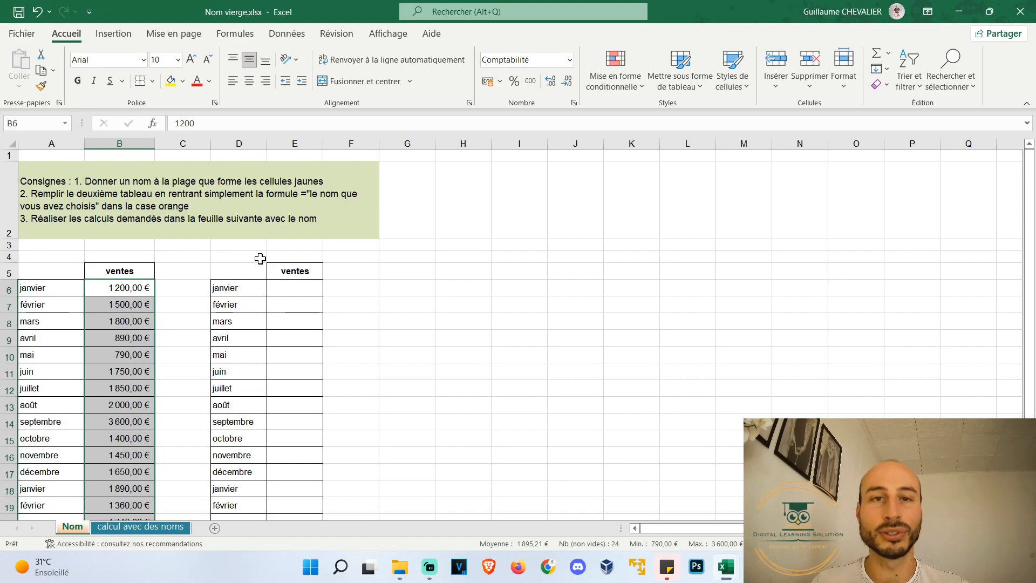
pyautogui.rightClick(119, 295)
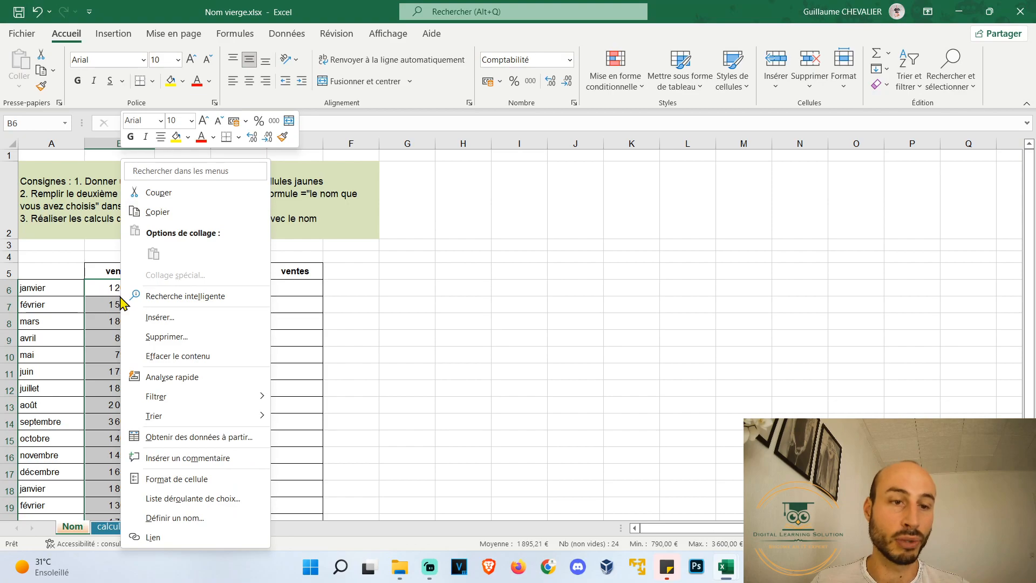
pyautogui.click(215, 519)
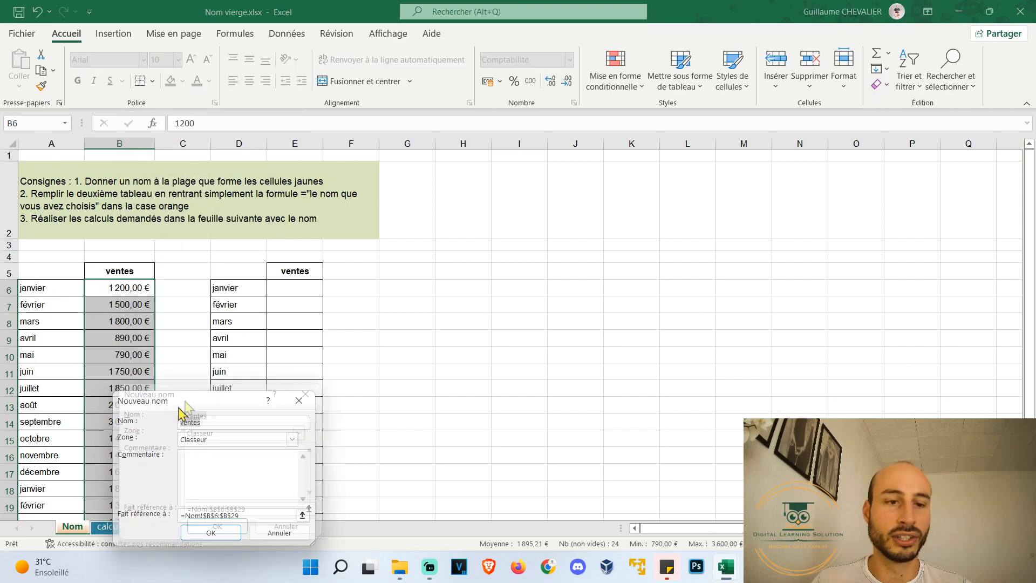
pyautogui.moveTo(186, 401); pyautogui.dragTo(339, 234)
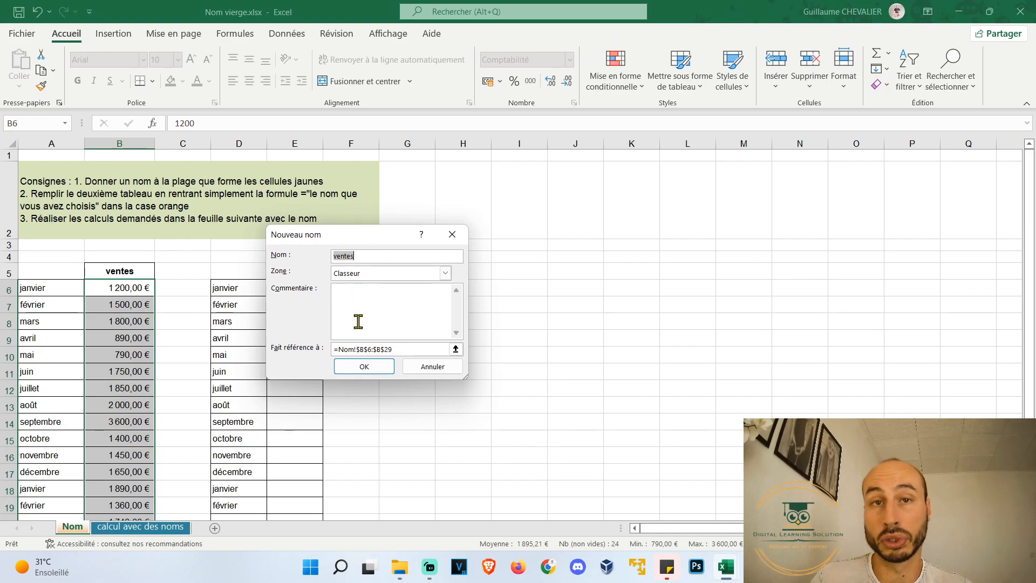
pyautogui.click(365, 367)
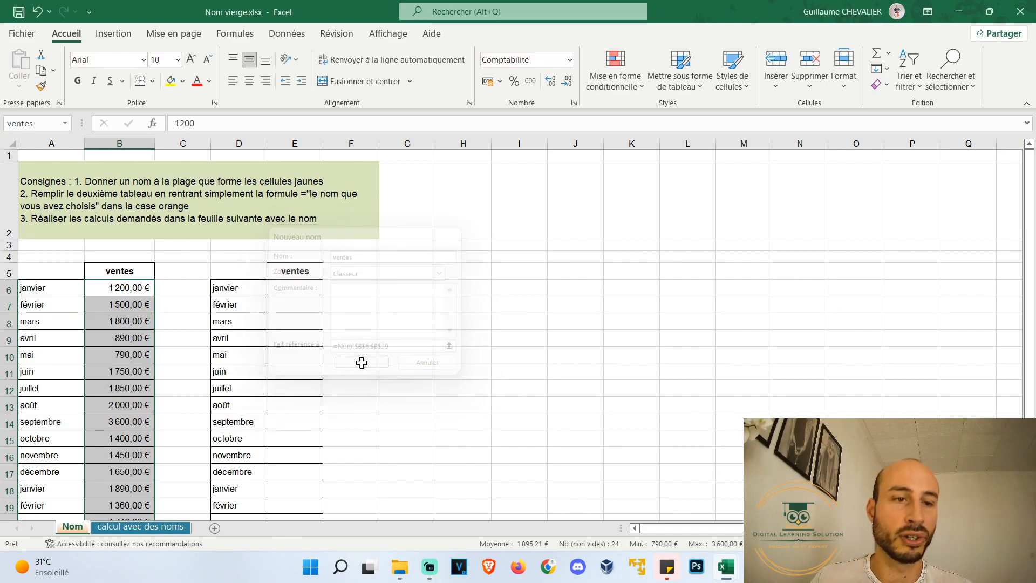
# Deselect the sales range, recall it through its defined name ventes and check which cells it covers.
pyautogui.click(185, 254)
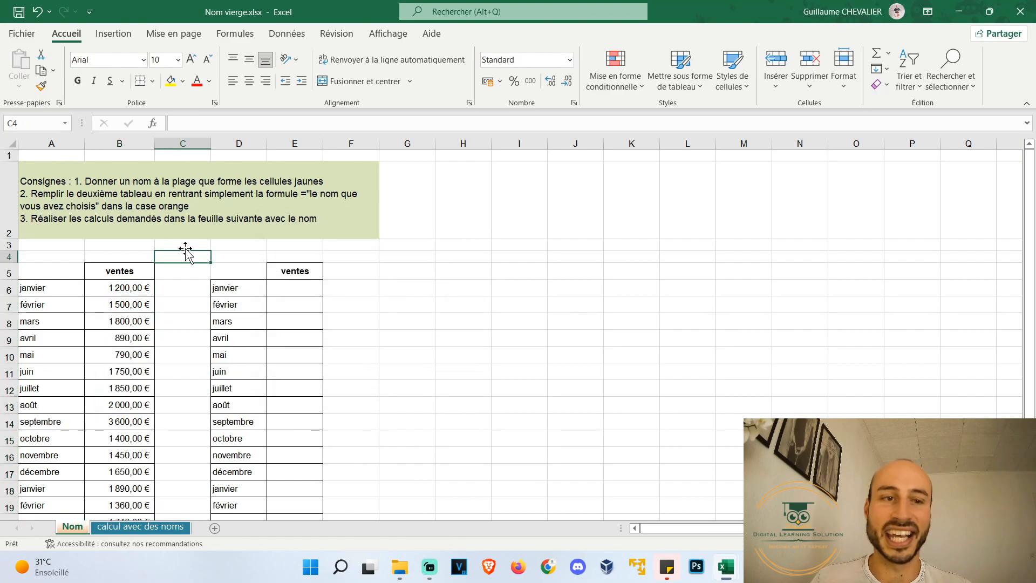
pyautogui.click(65, 123)
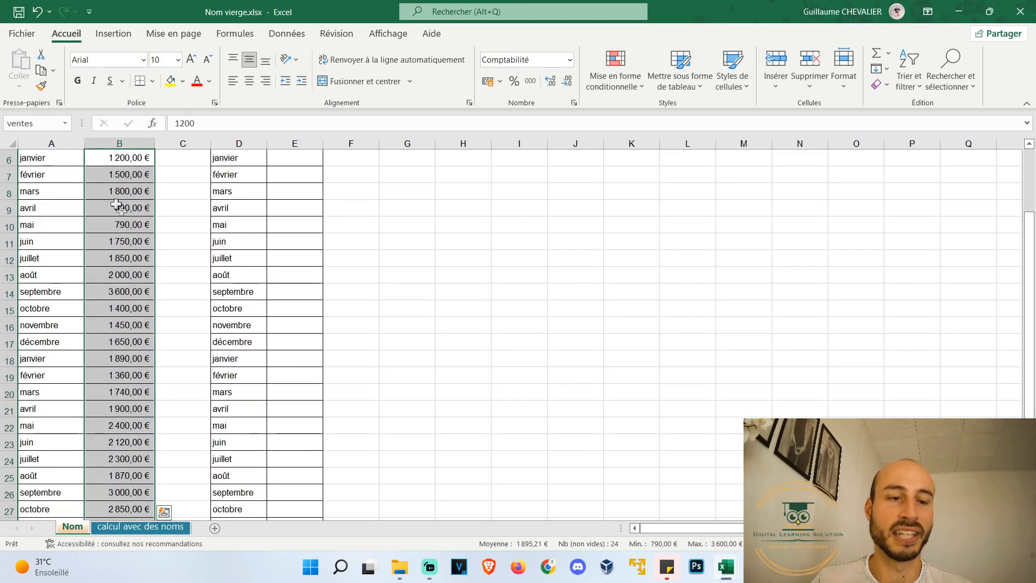
pyautogui.scroll(2, 128, 217)
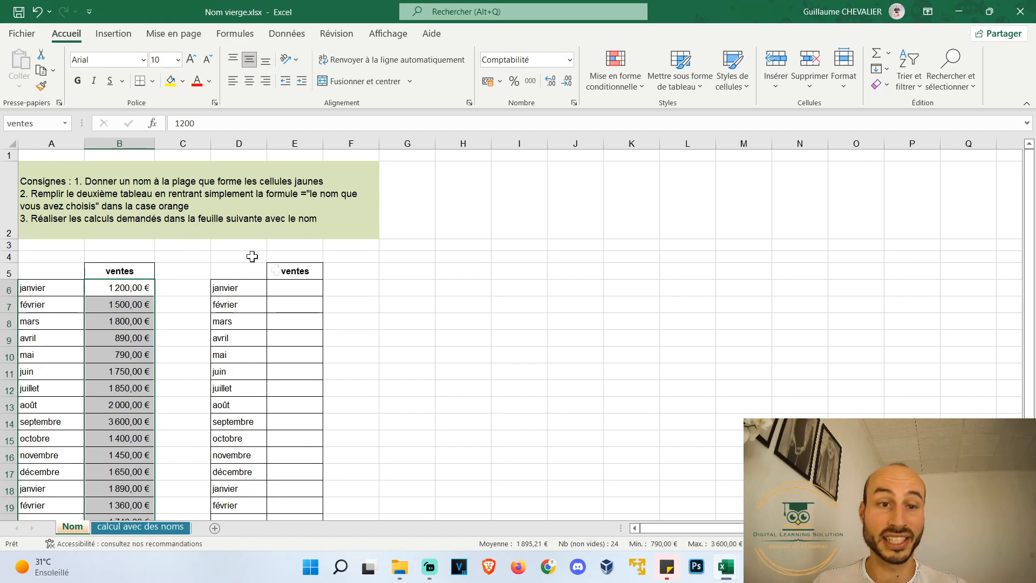
# Fill the second table's sales column by entering the formula =ventes in E6 and dismiss the spill notice.
pyautogui.click(296, 286)
pyautogui.scroll(-4, 462, 277)
pyautogui.scroll(3, 461, 277)
pyautogui.scroll(-1, 342, 252)
pyautogui.scroll(1, 330, 230)
pyautogui.scroll(-1, 330, 230)
pyautogui.scroll(1, 252, 216)
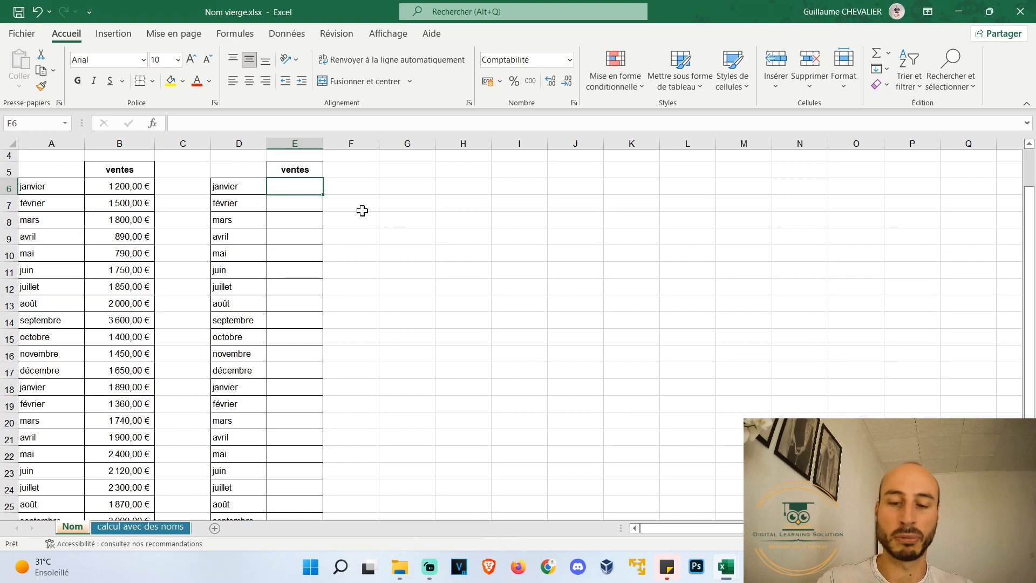
pyautogui.write('=ventes')
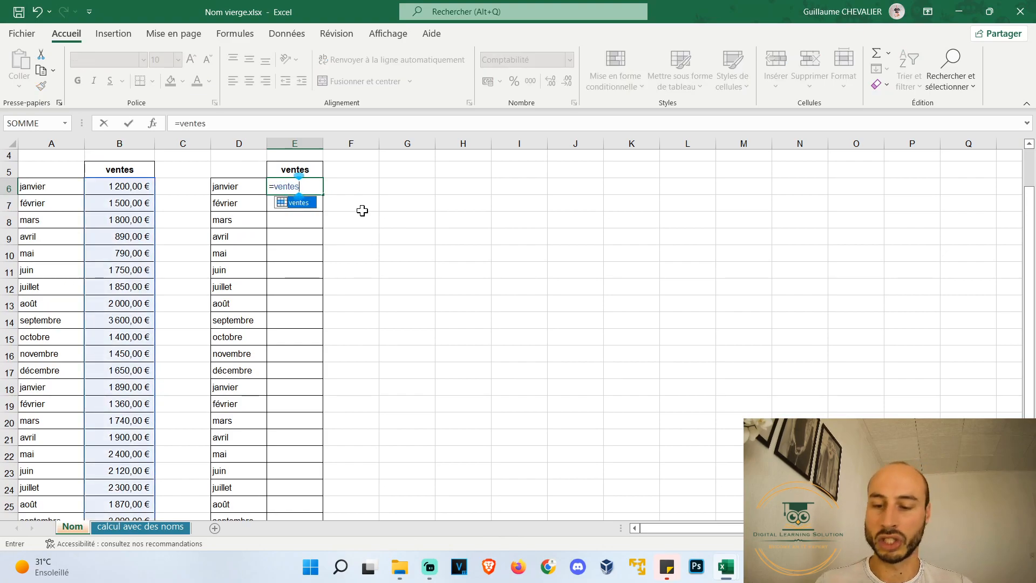
pyautogui.press('Return')
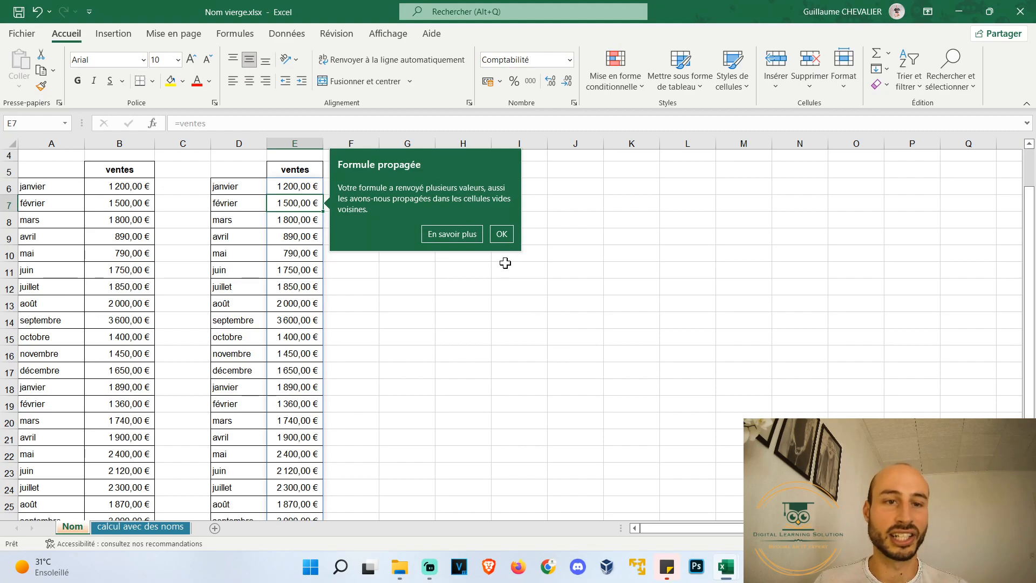
pyautogui.click(501, 234)
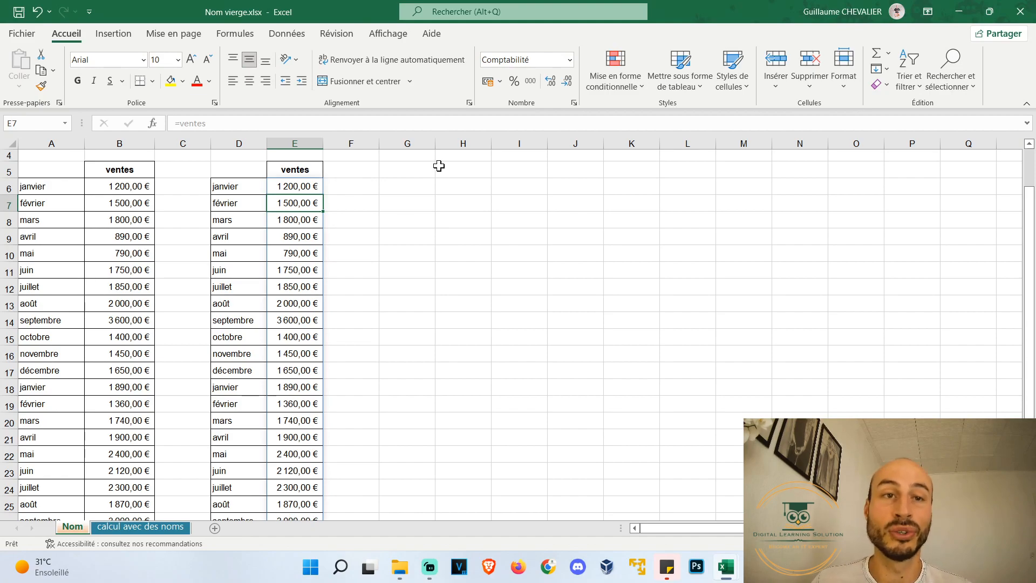
# Open the name manager and examine the value, reference and scope of the name ventes.
pyautogui.click(235, 40)
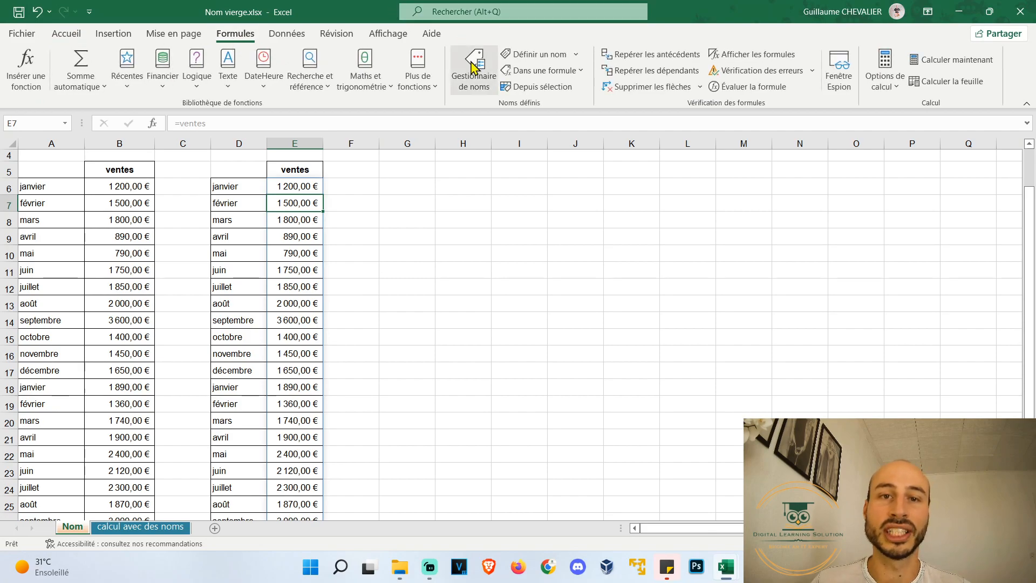
pyautogui.click(473, 67)
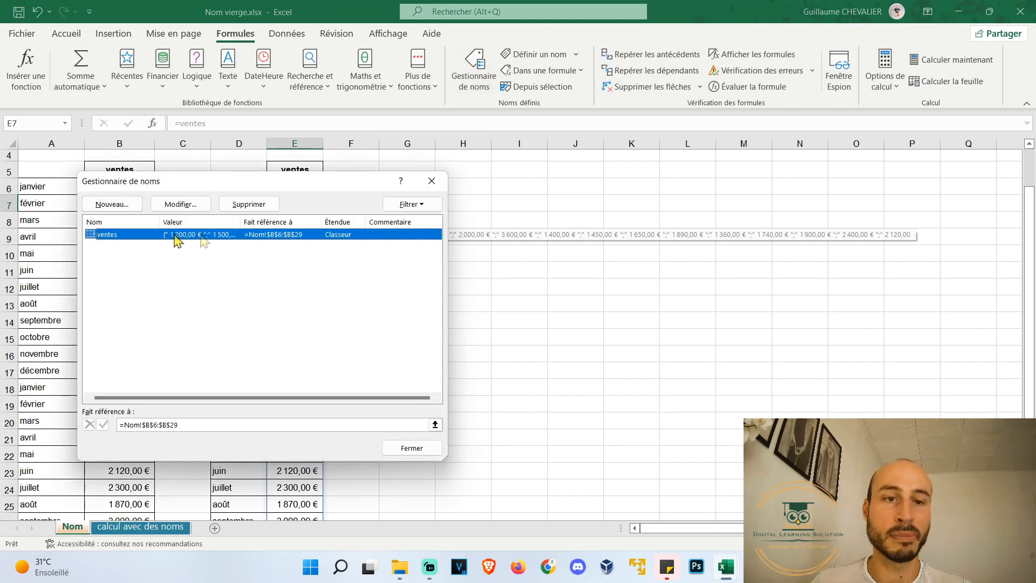
pyautogui.moveTo(191, 182); pyautogui.dragTo(273, 177)
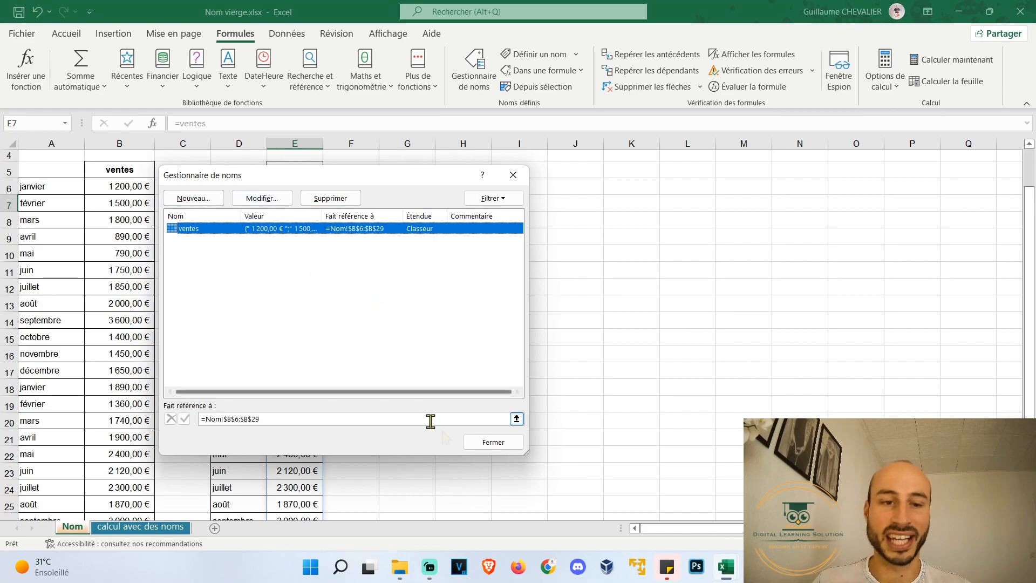
# Close the name manager and calculate the sales total in F4 of the calcul avec des noms sheet with =somme(ventes).
pyautogui.click(493, 442)
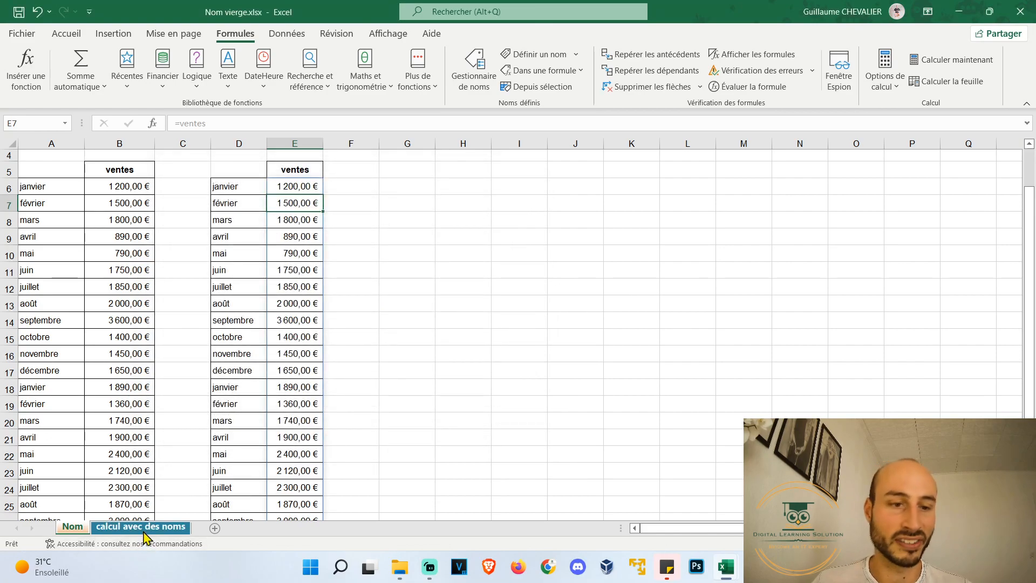
pyautogui.click(142, 527)
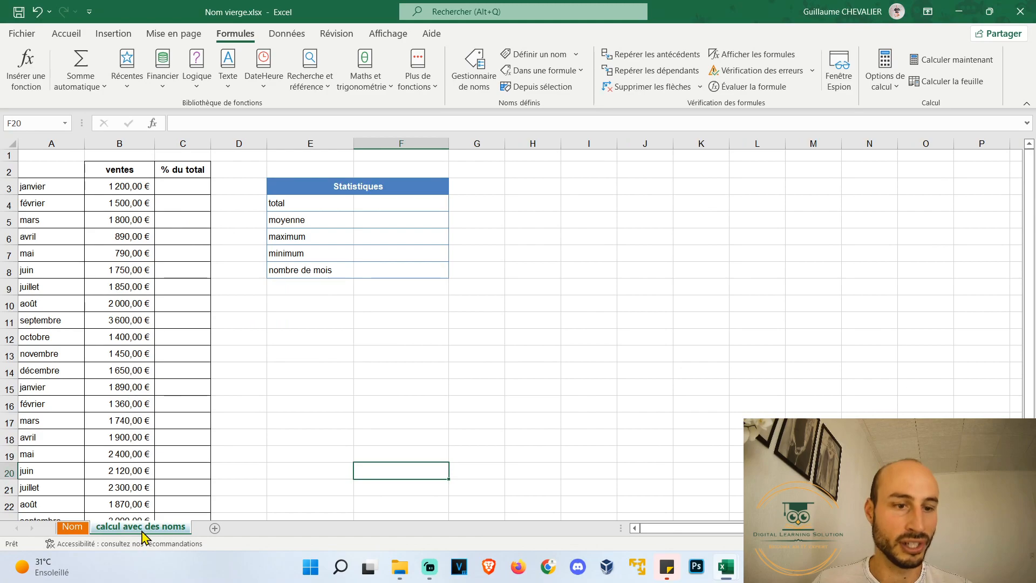
pyautogui.click(399, 204)
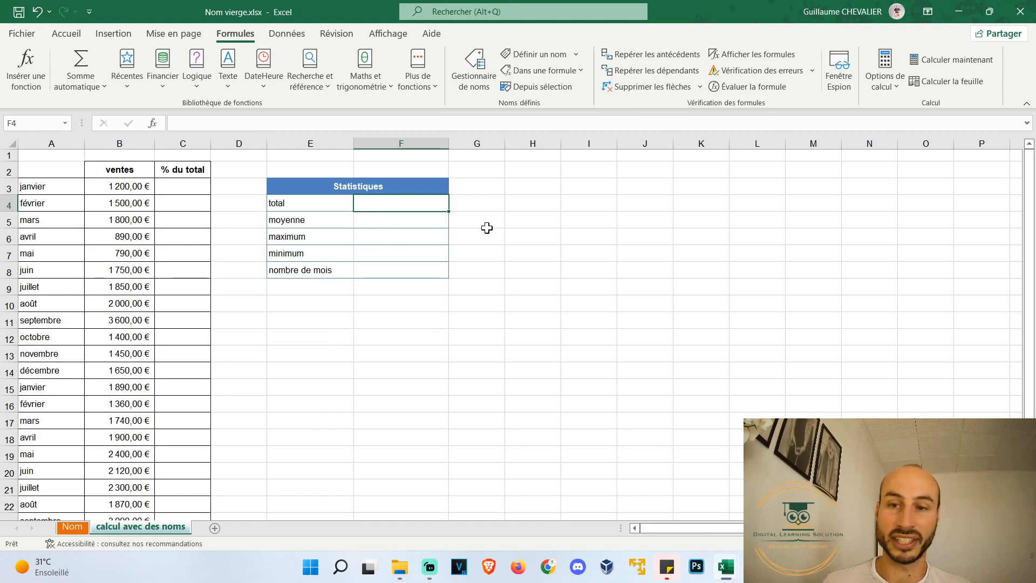
pyautogui.write('=somme(')
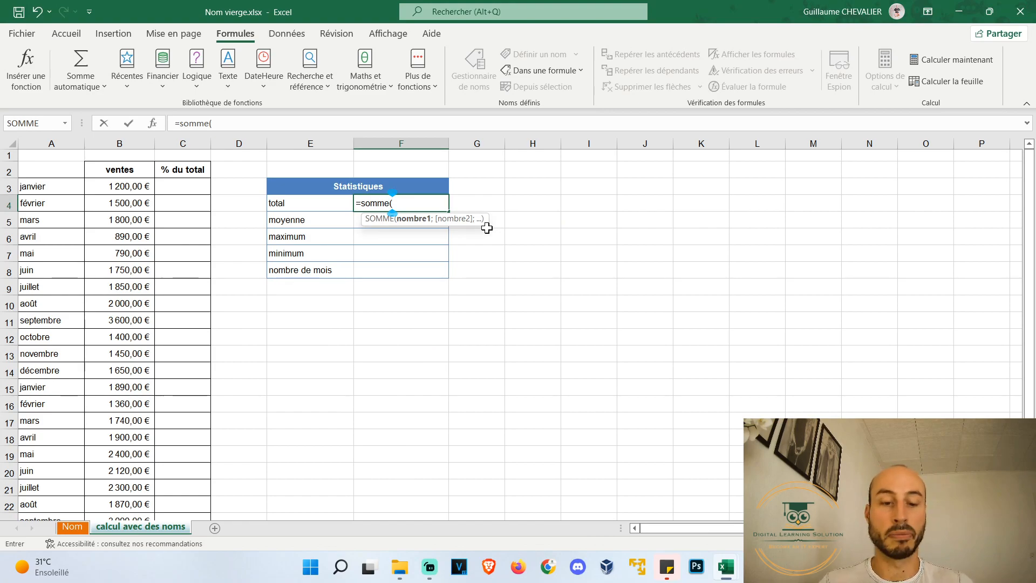
pyautogui.write('ventes')
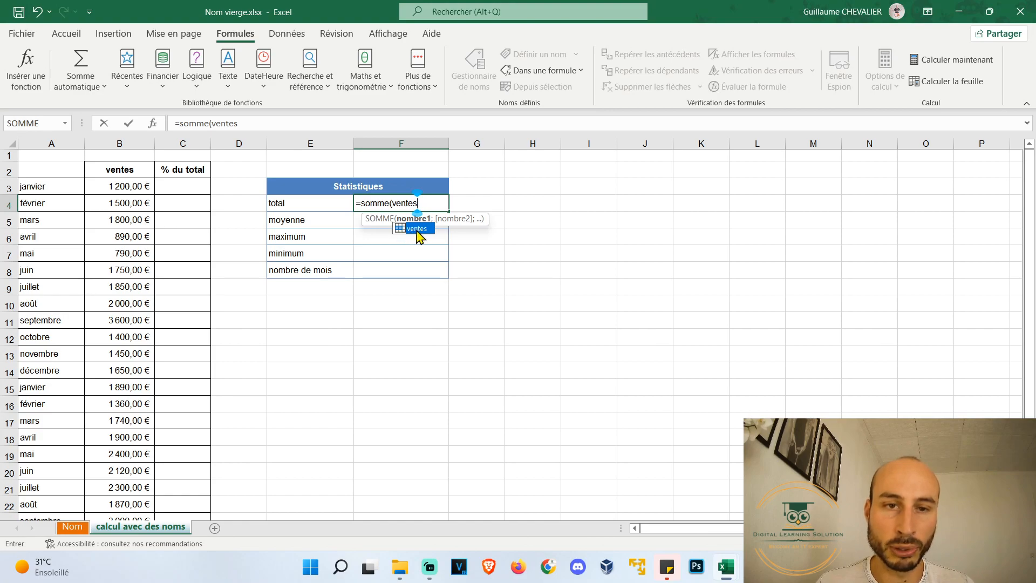
pyautogui.write(')')
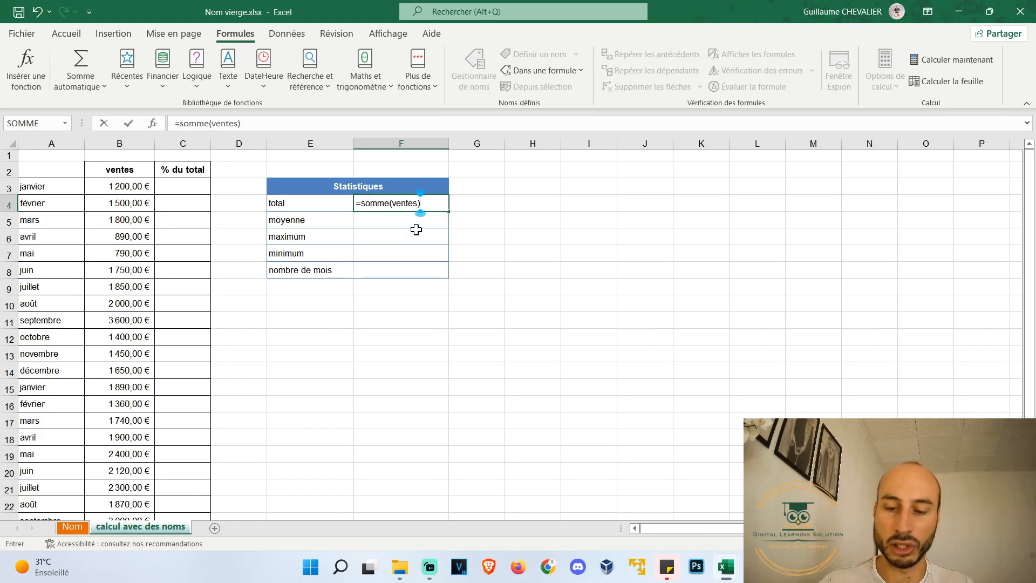
pyautogui.press('Return')
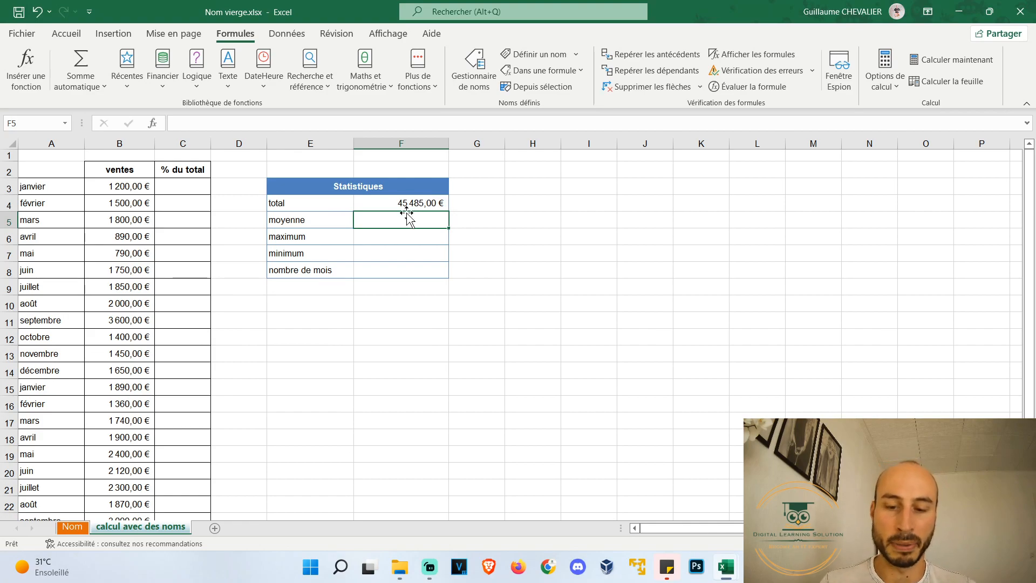
# Calculate the average in F5 with =moyenne(ventes) and the maximum in F6 with =max(ventes).
pyautogui.write('=moyenne')
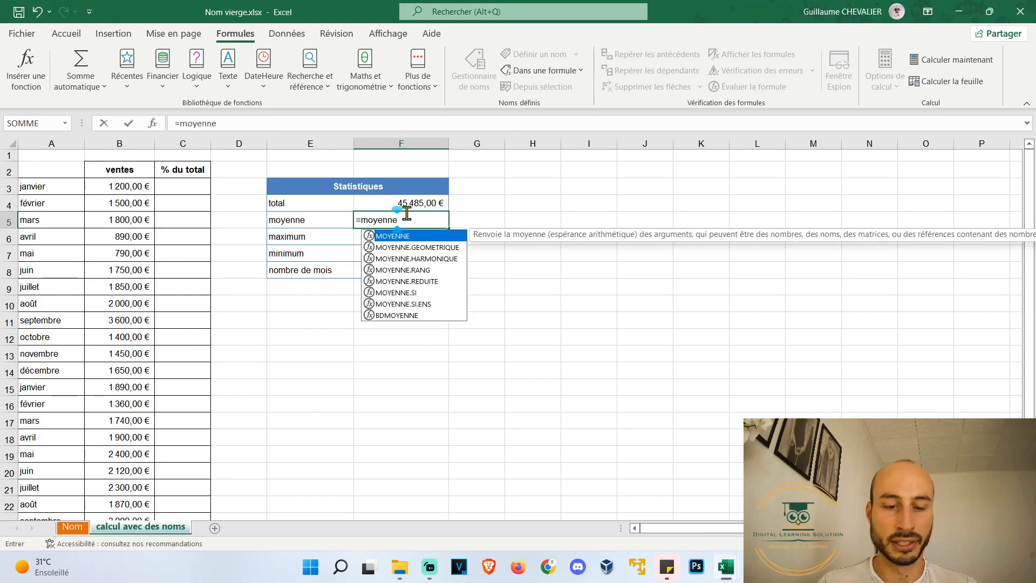
pyautogui.write('(ventes)')
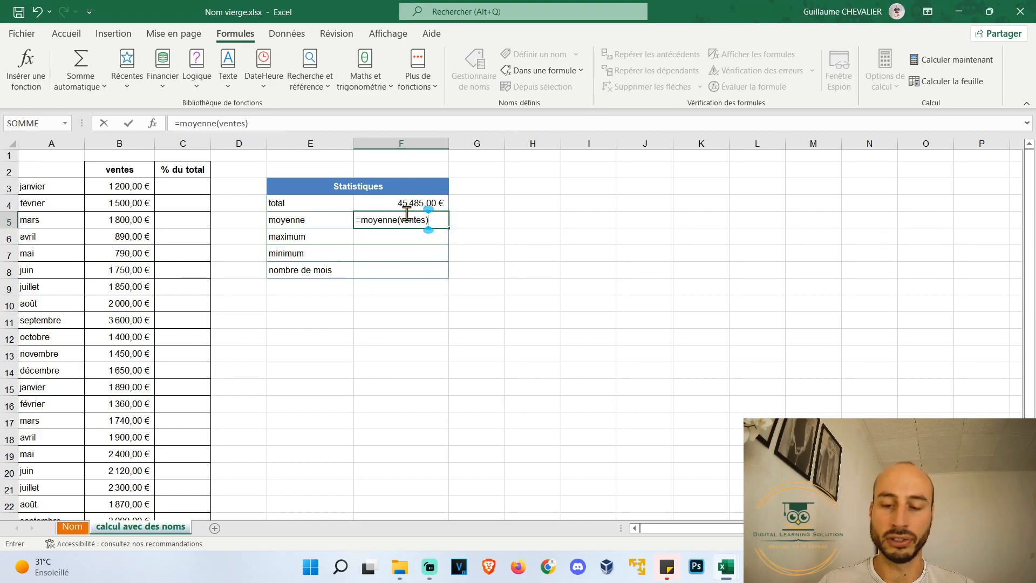
pyautogui.press('Return')
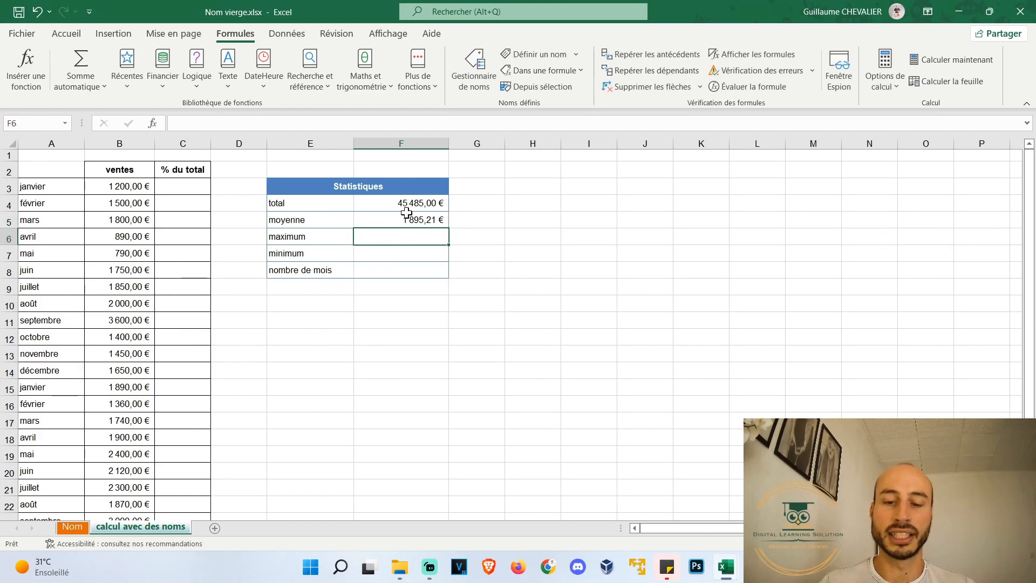
pyautogui.write('=')
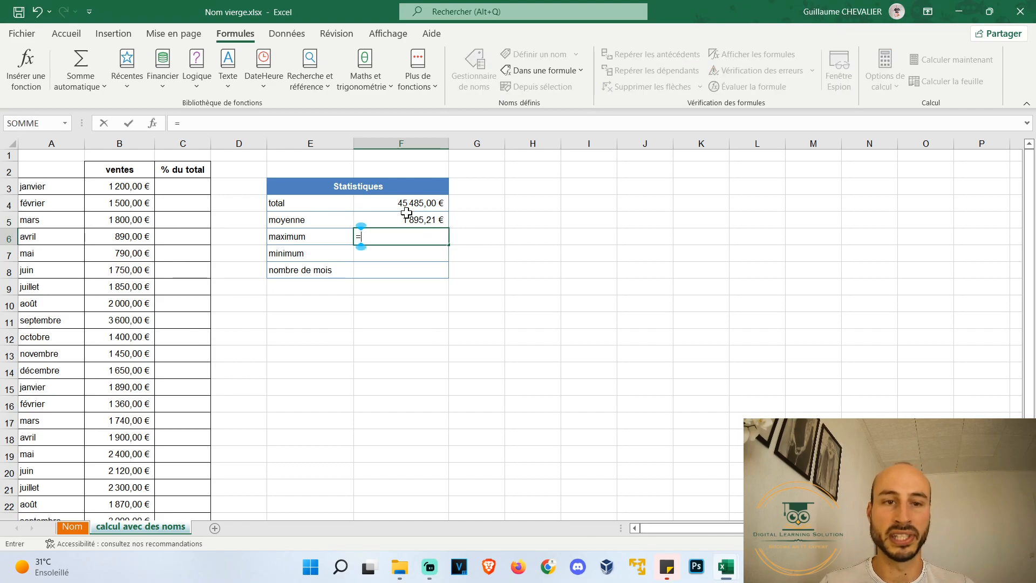
pyautogui.write('max(ventes')
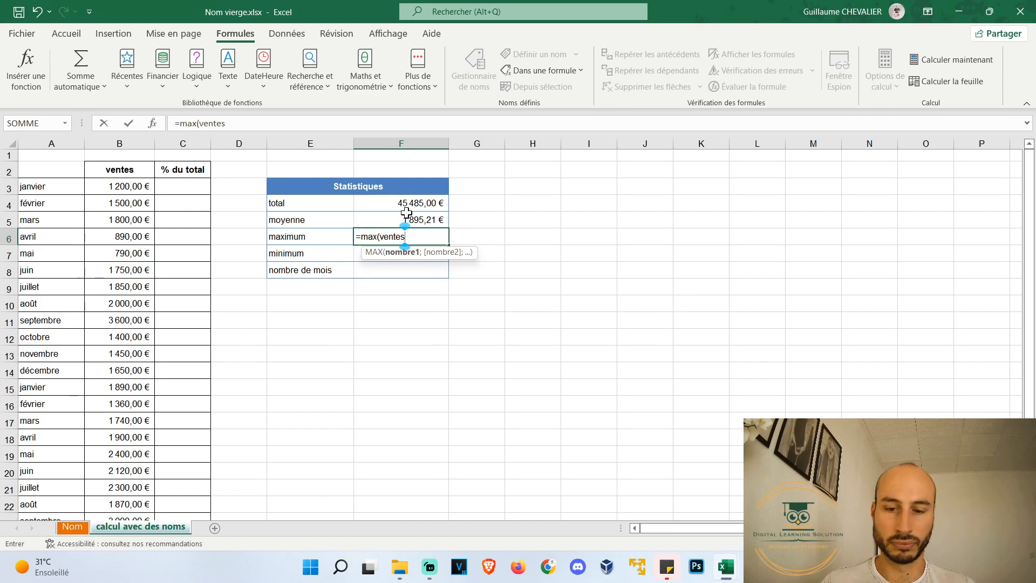
pyautogui.press('Return')
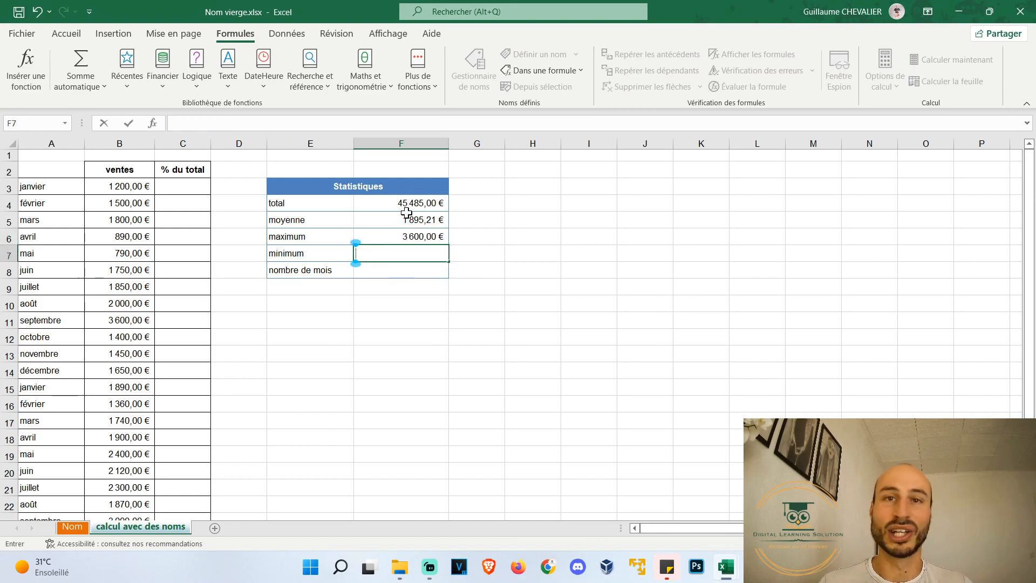
# Calculate the minimum in F7 with =min(ventes) and the number of months in F8 with =nb(ventes).
pyautogui.write('=min')
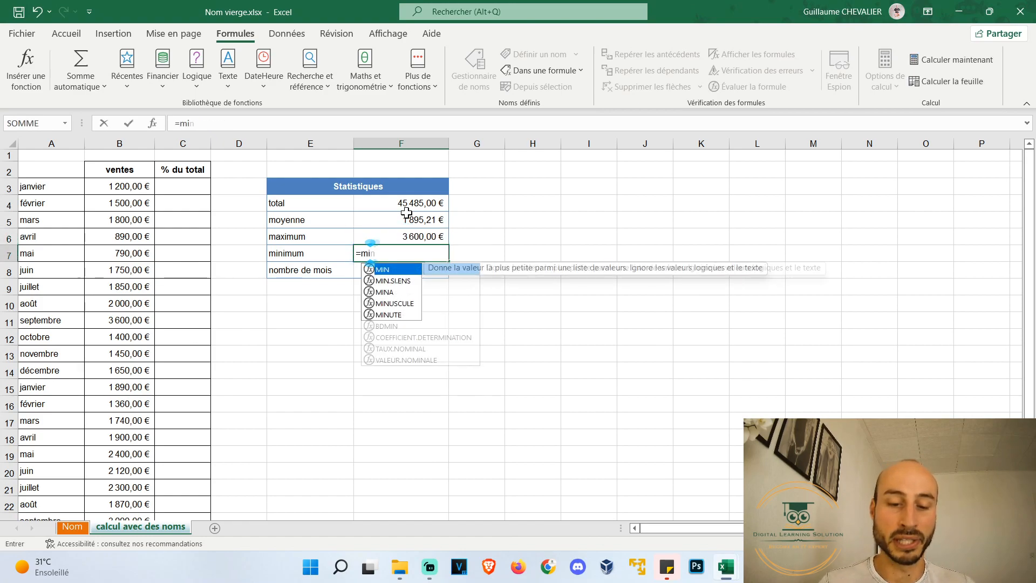
pyautogui.write('(')
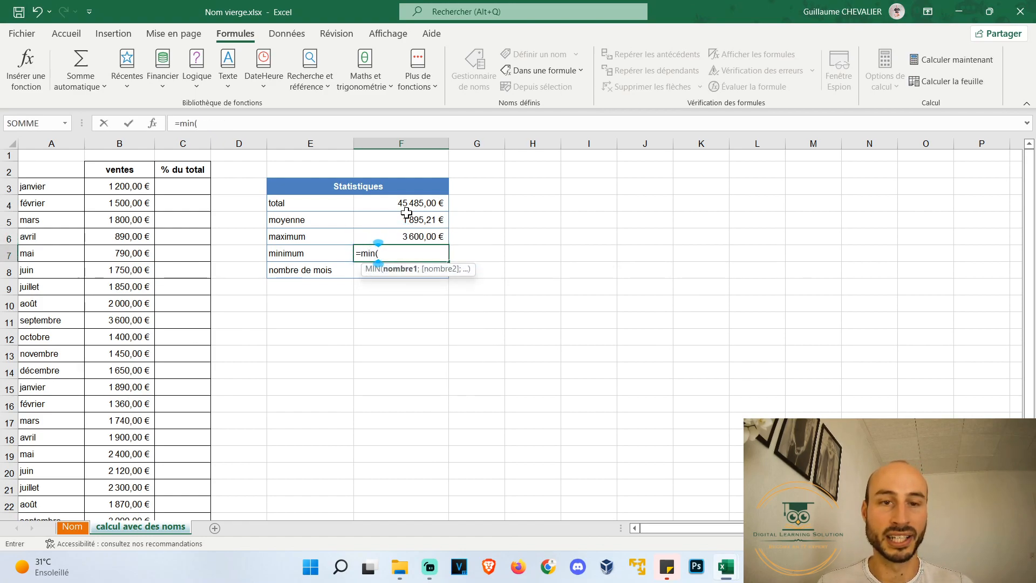
pyautogui.write('ve')
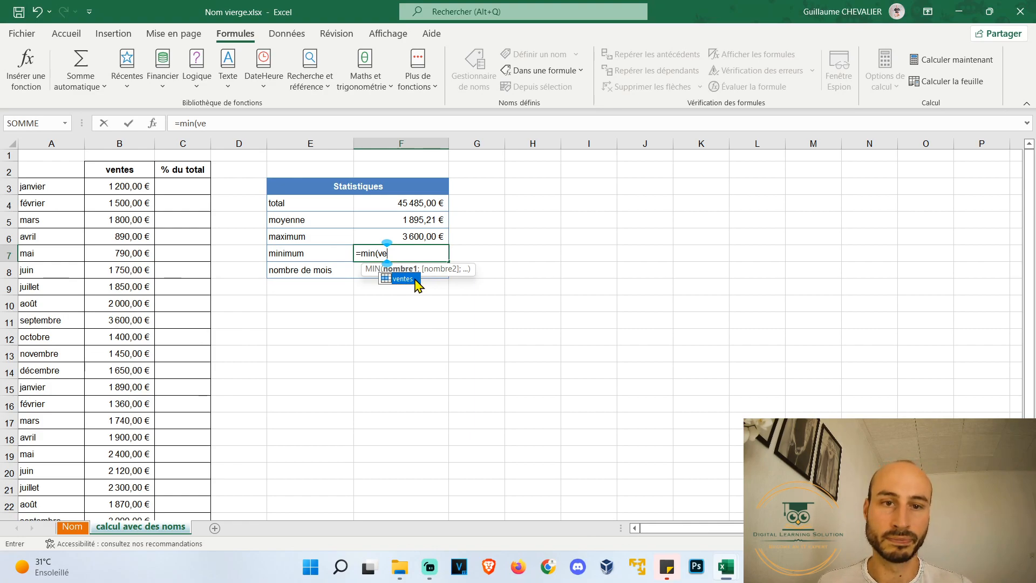
pyautogui.doubleClick(415, 278)
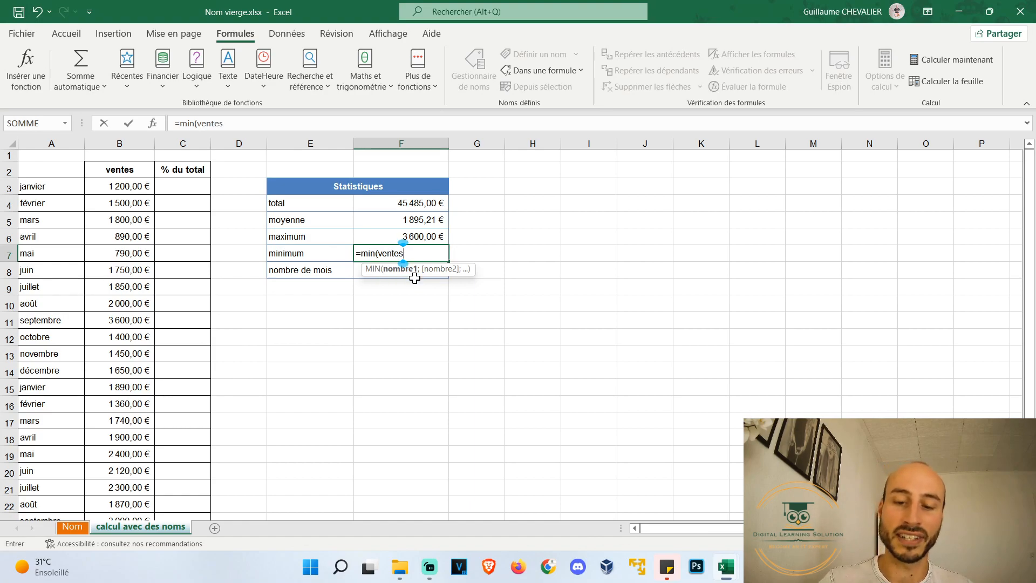
pyautogui.press('Return')
pyautogui.write('=nb(')
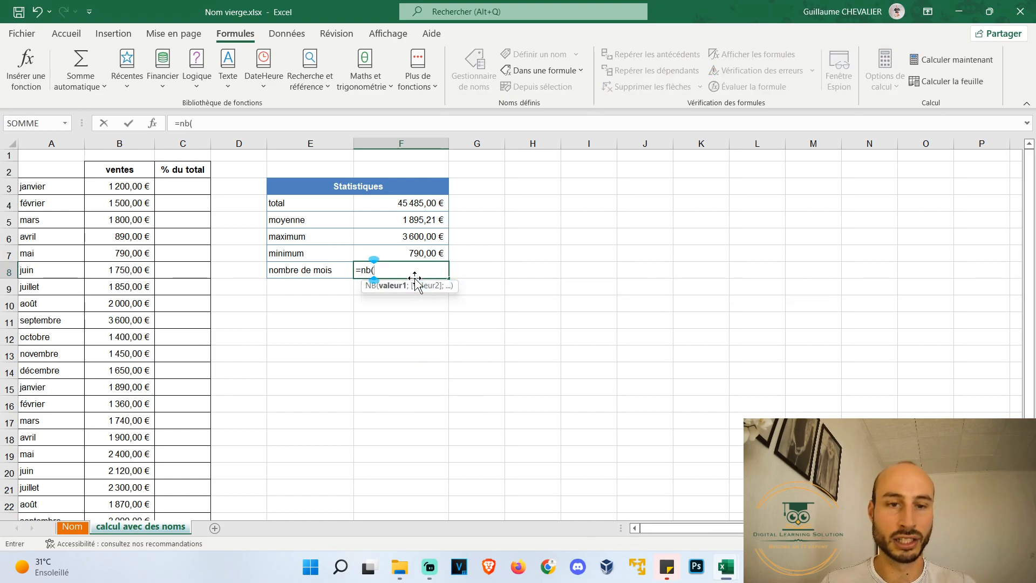
pyautogui.write('ventes')
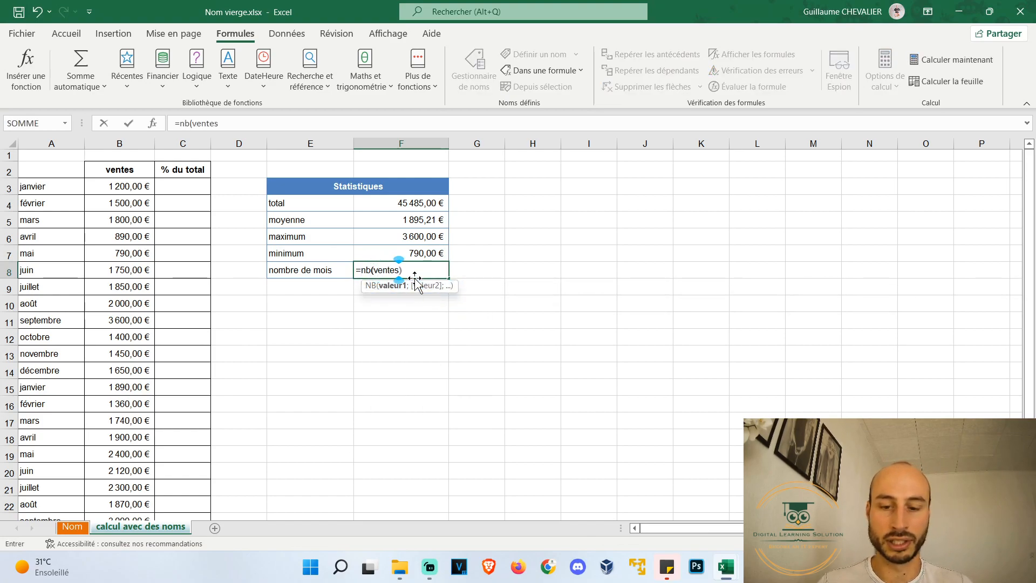
pyautogui.press('Return')
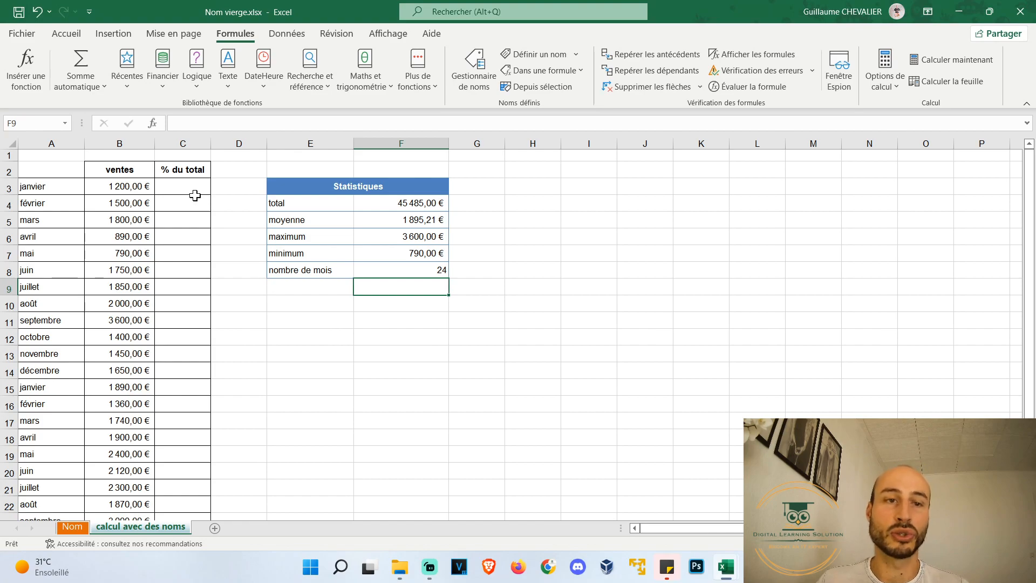
# Write the percentage formula =C3/F4*100 as plain text in E10, below the statistics table.
pyautogui.click(332, 305)
pyautogui.write("'=")
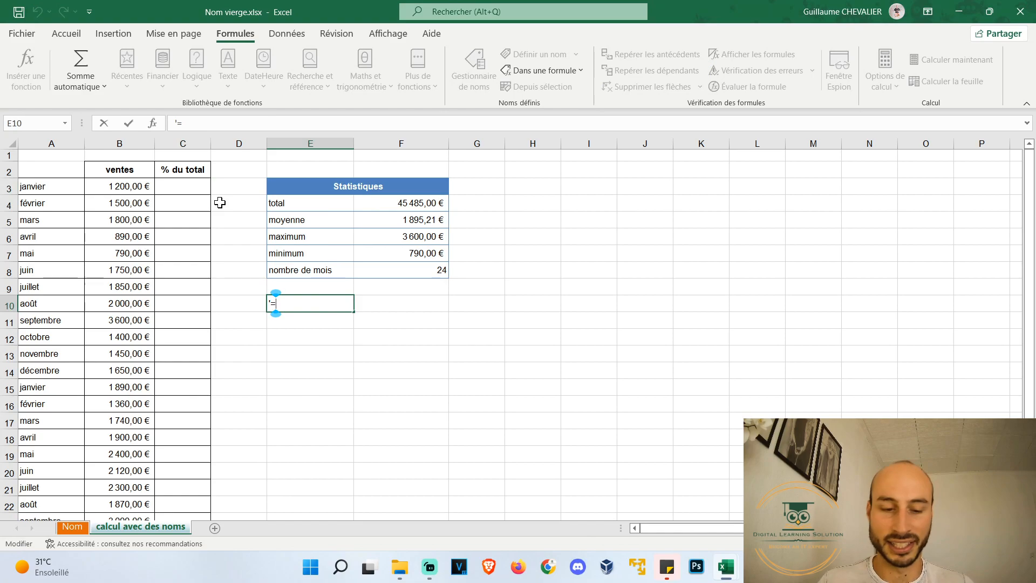
pyautogui.write('C3')
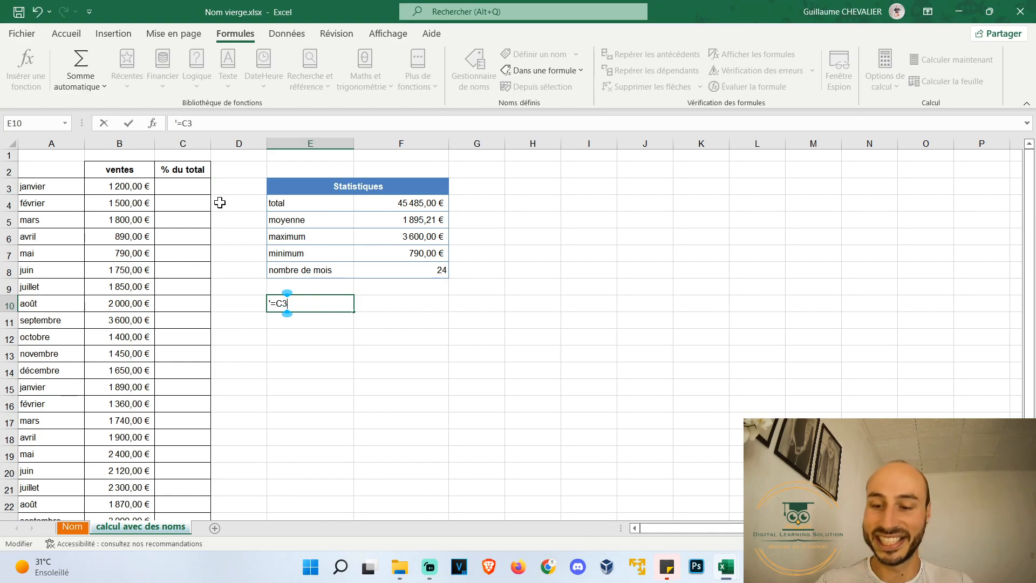
pyautogui.write('/F4')
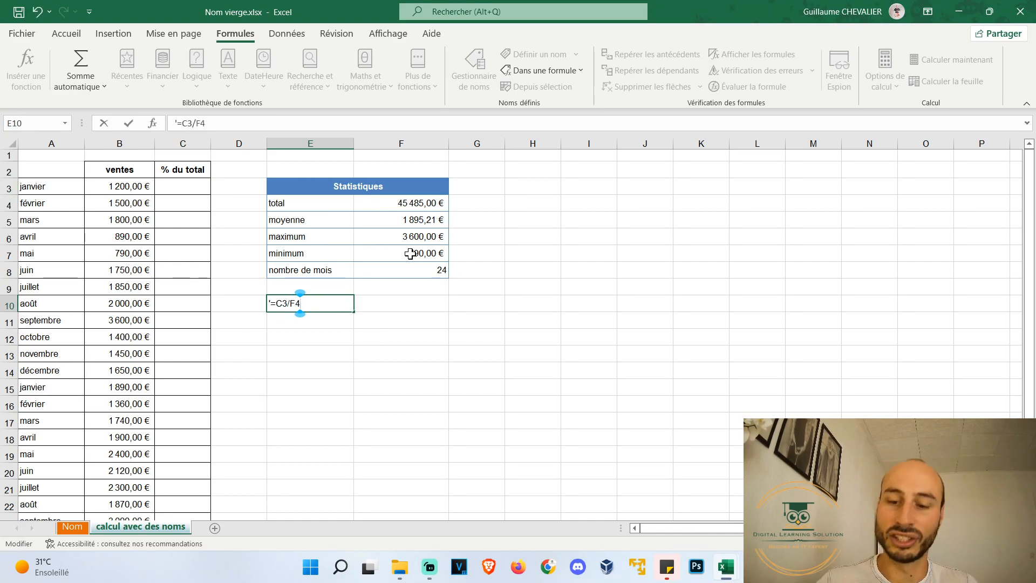
pyautogui.write('*100')
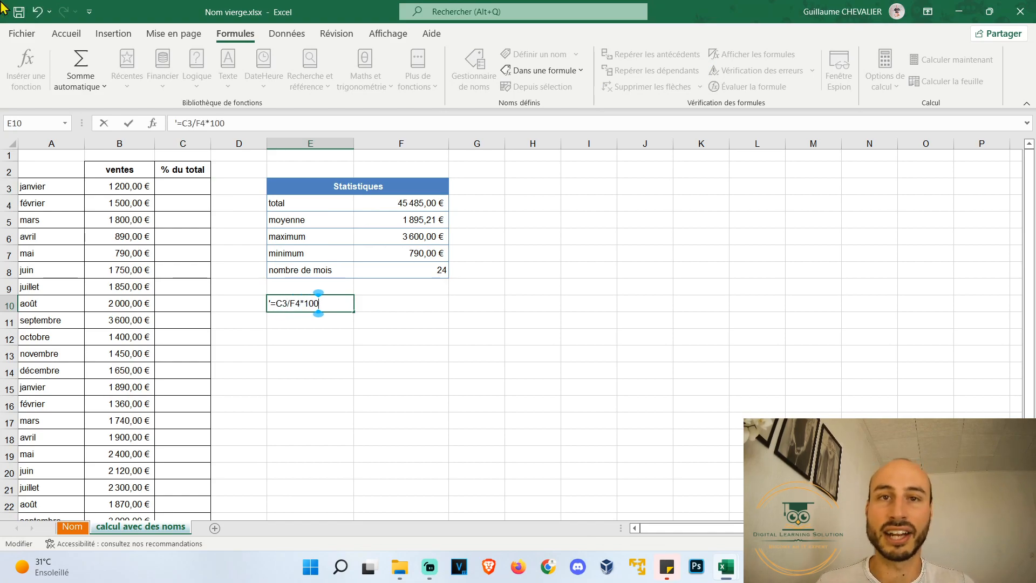
pyautogui.press('Return')
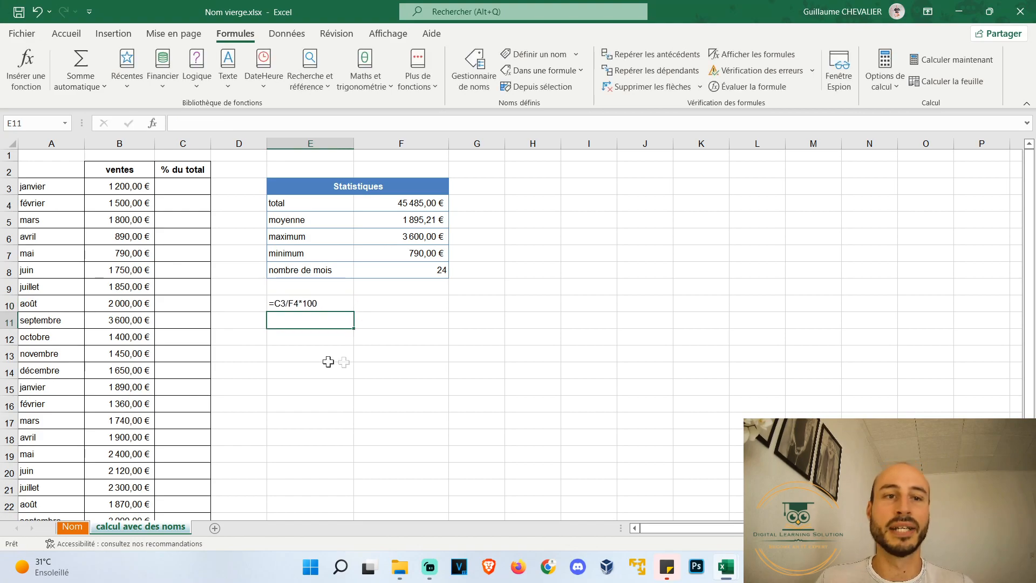
# Fill the % du total column by entering the formula =ventes/F4 in C3.
pyautogui.click(182, 184)
pyautogui.click(66, 34)
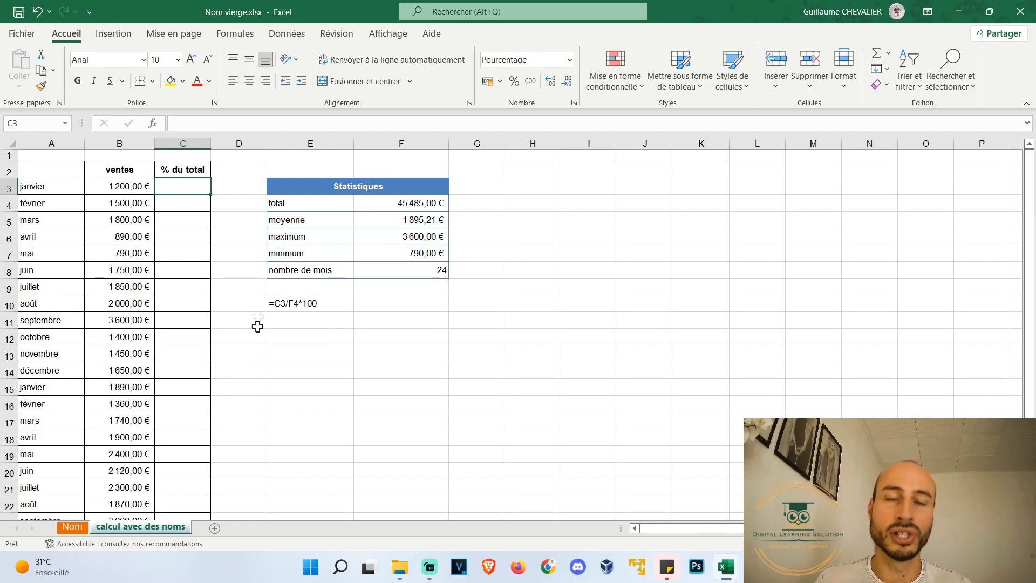
pyautogui.doubleClick(198, 186)
pyautogui.write('=ventes')
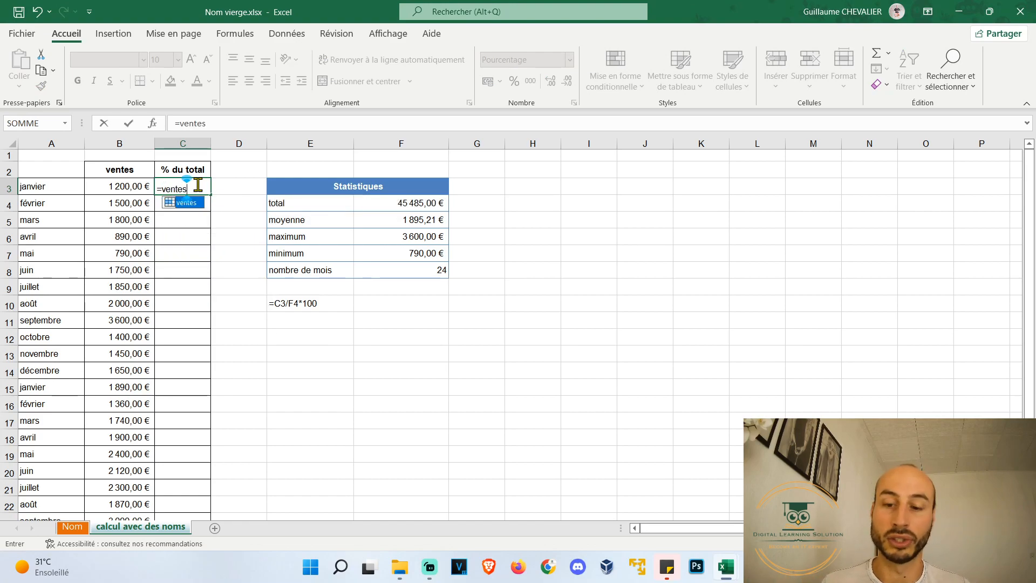
pyautogui.write('/')
pyautogui.click(423, 202)
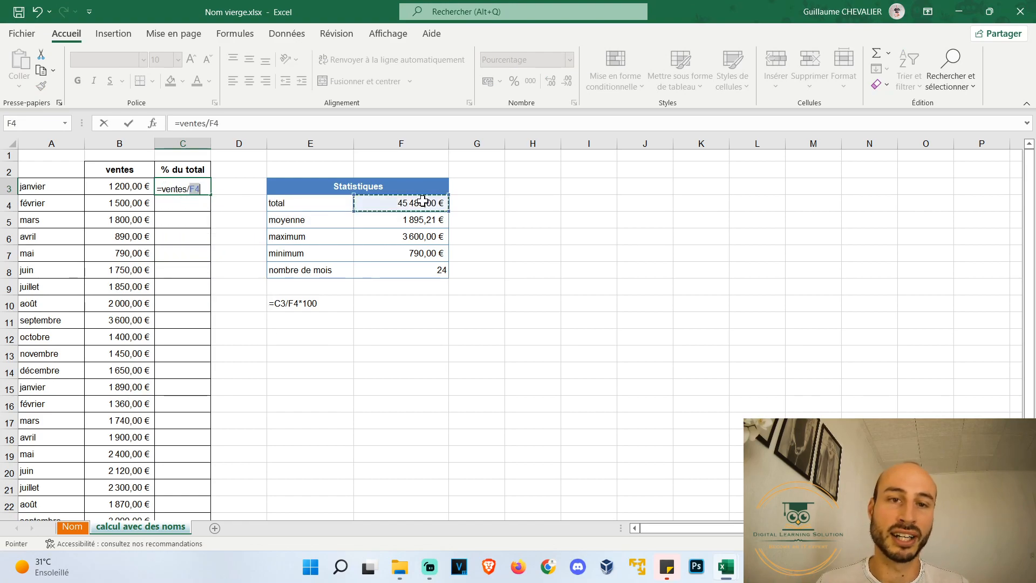
pyautogui.press('Return')
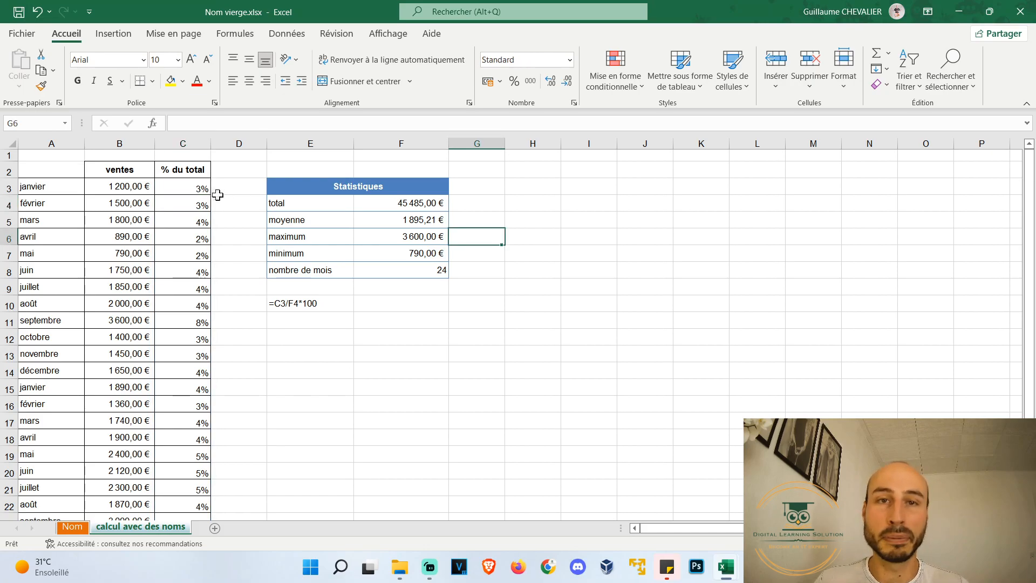
# Show the percentages in C3:C26 with two decimal places and deselect the range.
pyautogui.moveTo(202, 189); pyautogui.dragTo(200, 501)
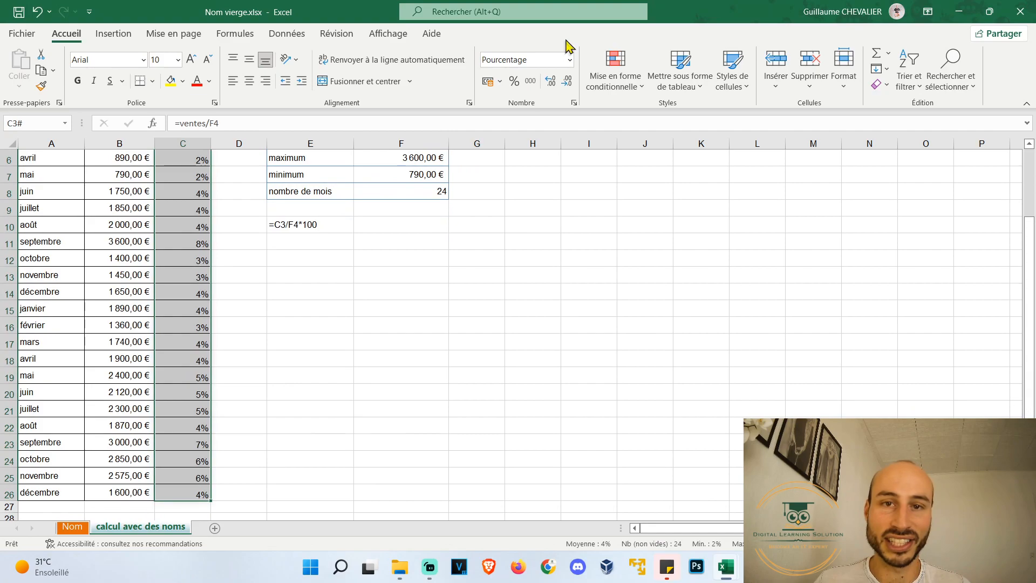
pyautogui.click(553, 84)
pyautogui.click(552, 84)
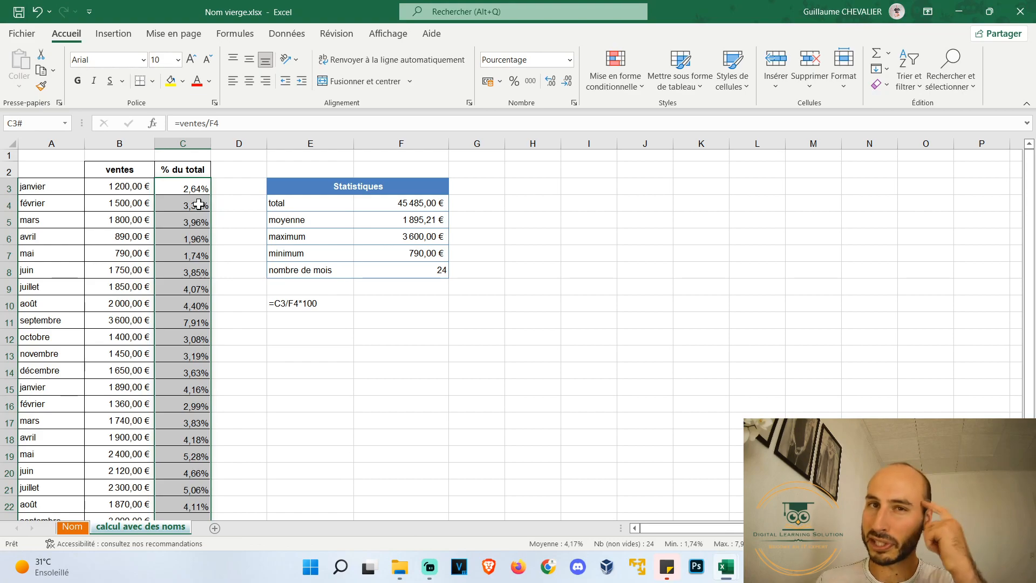
pyautogui.click(375, 288)
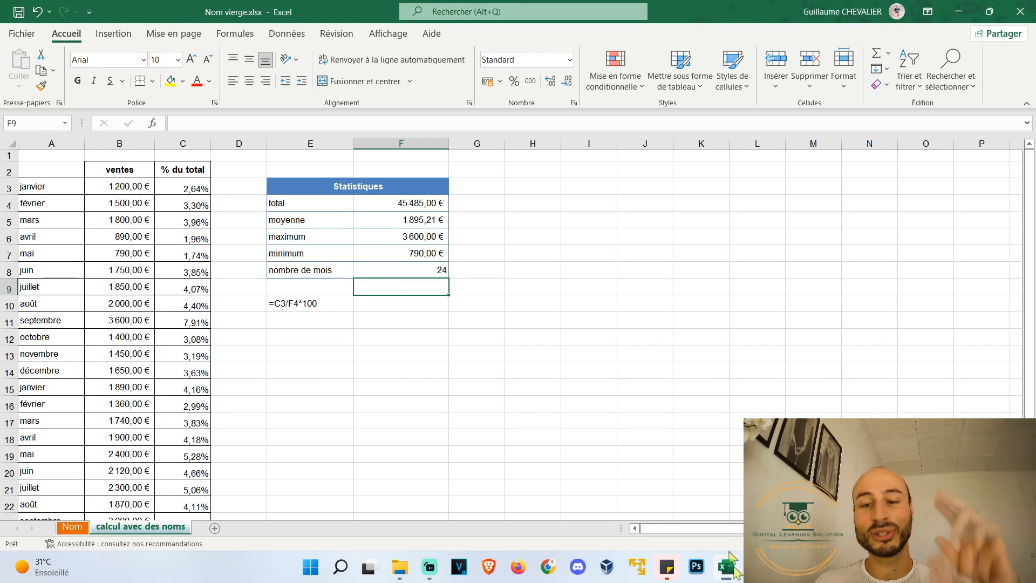
# Switch to the bloquer les cellules vierge workbook and calculate the t-shirt price increase in D7 with =C7*D4, filled down to D9.
pyautogui.moveTo(726, 567)
pyautogui.click(871, 502)
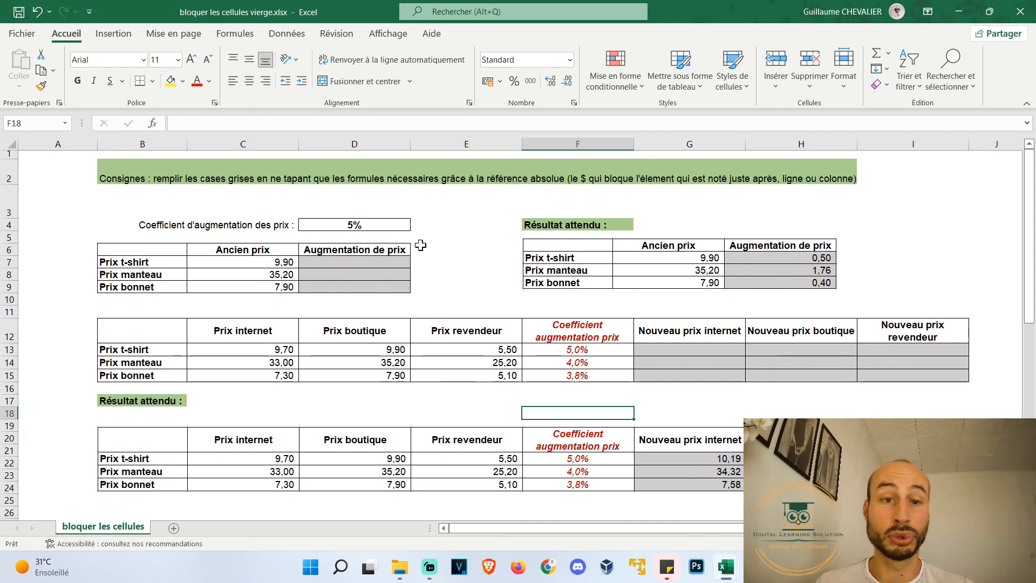
pyautogui.doubleClick(369, 260)
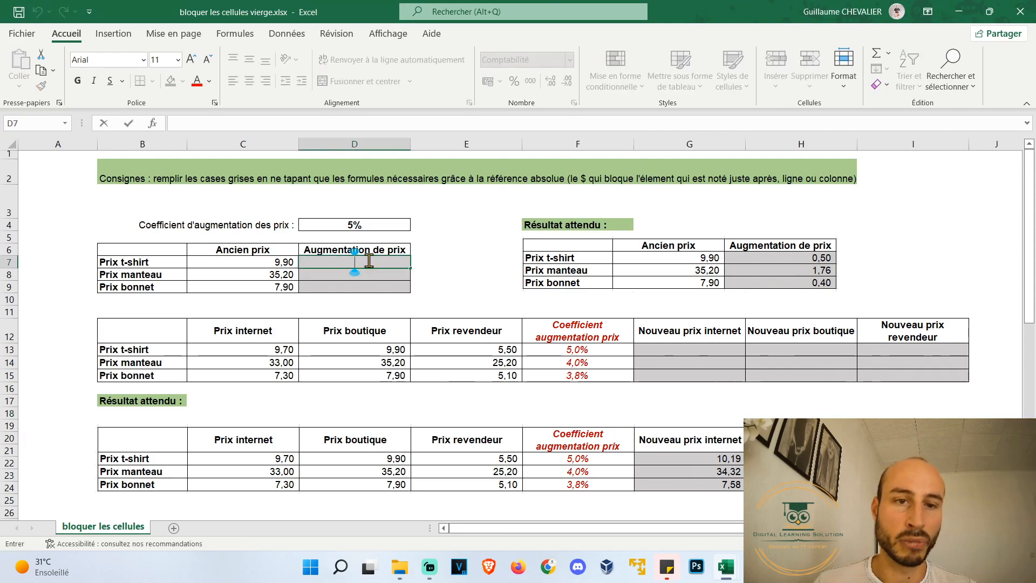
pyautogui.write('=')
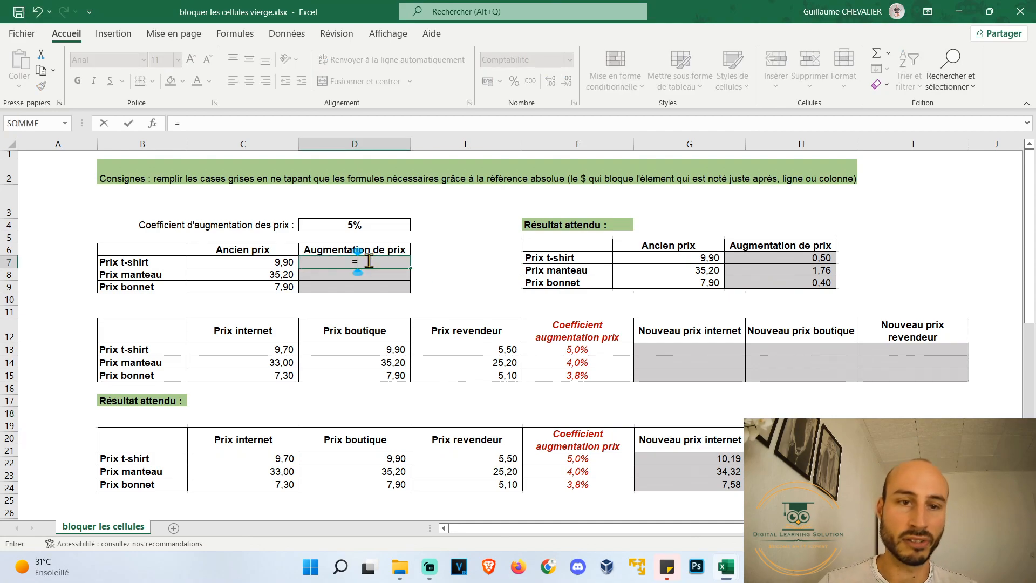
pyautogui.click(292, 260)
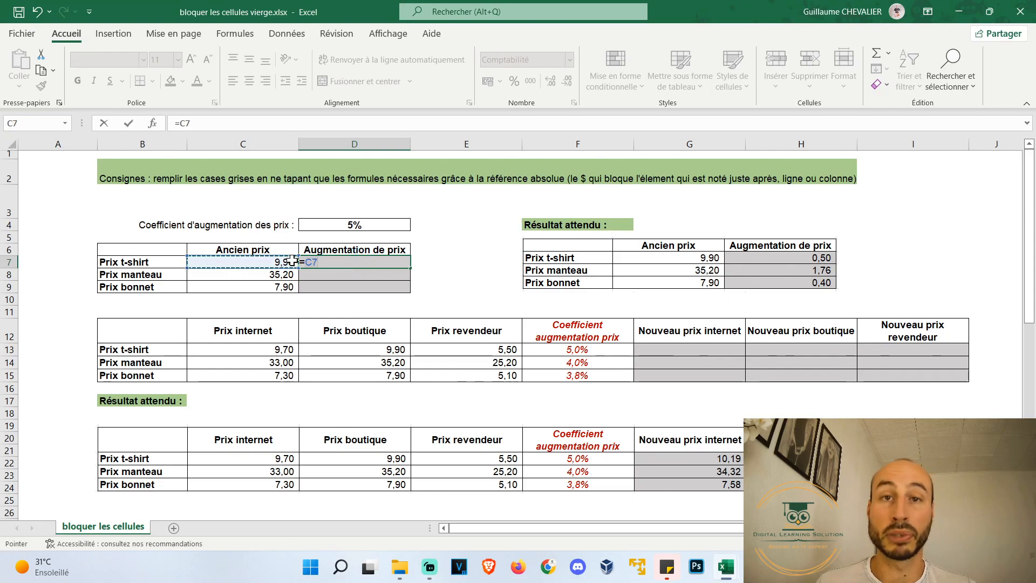
pyautogui.write('*')
pyautogui.click(387, 224)
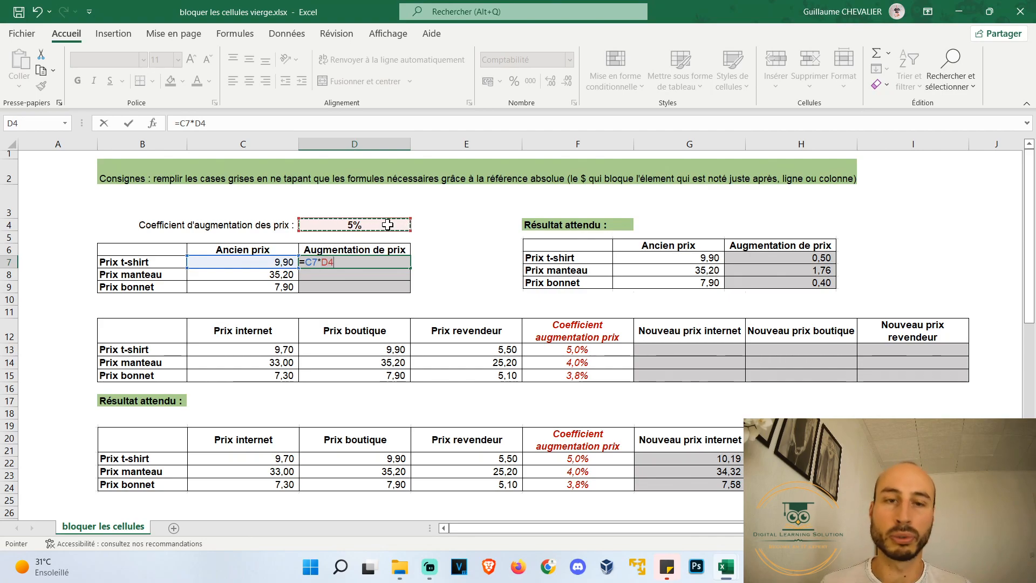
pyautogui.hotkey('ctrl', 'Return')
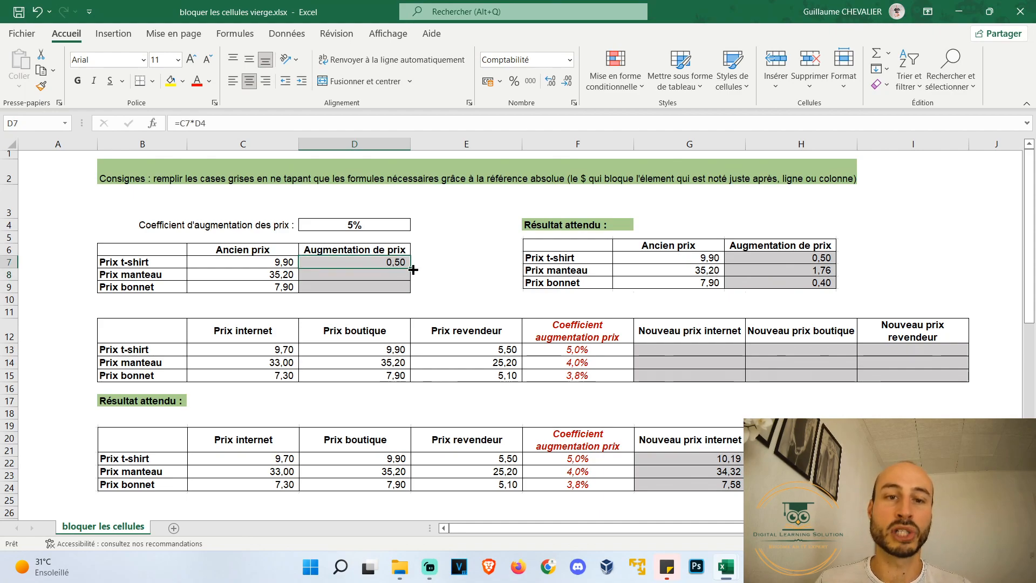
pyautogui.moveTo(413, 270); pyautogui.dragTo(413, 292)
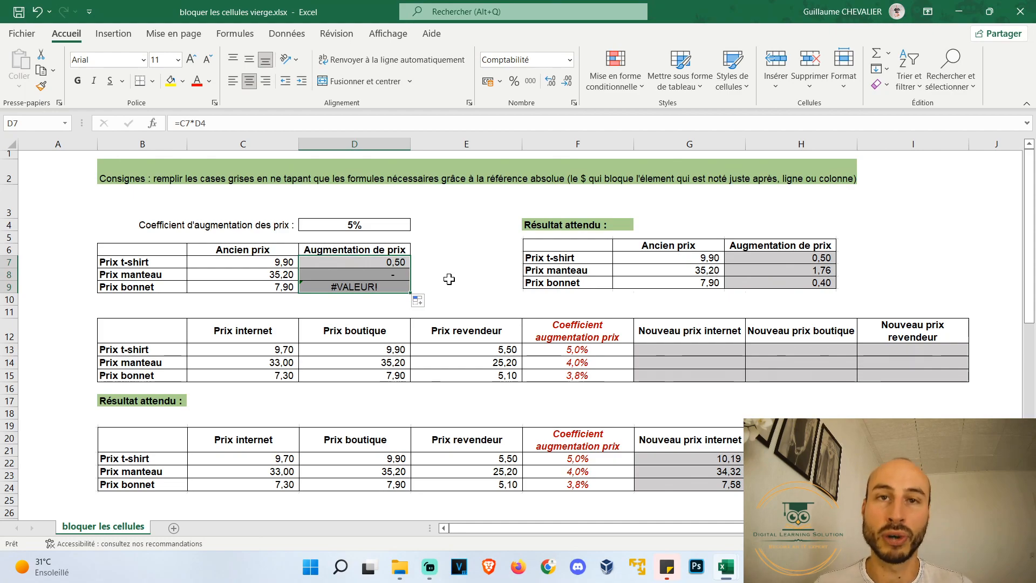
# Check the references in D7 and D8, lock the coefficient in D7 as =C7*$D$4 and fill the formula down to D9.
pyautogui.click(404, 273)
pyautogui.click(406, 262)
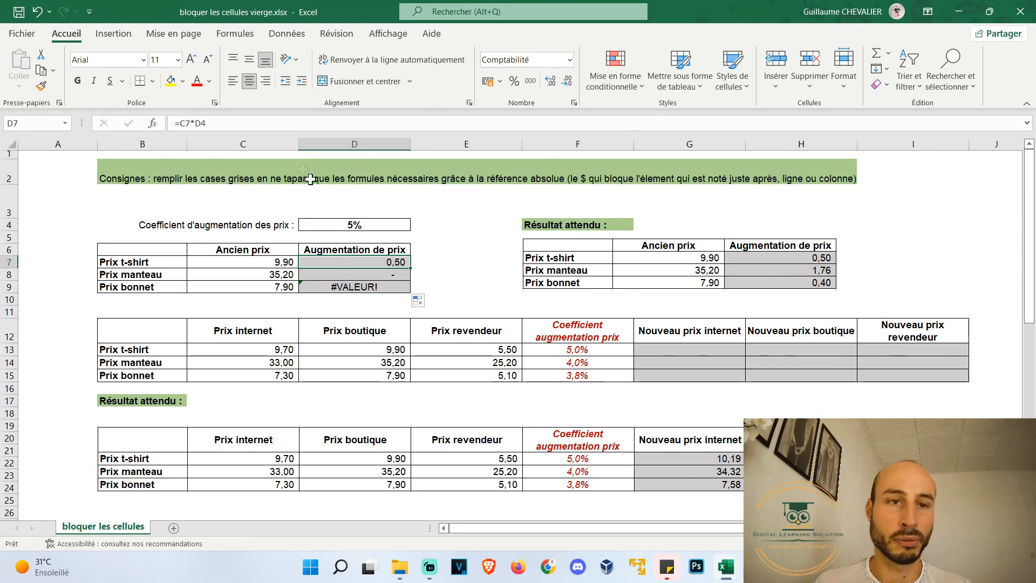
pyautogui.click(206, 123)
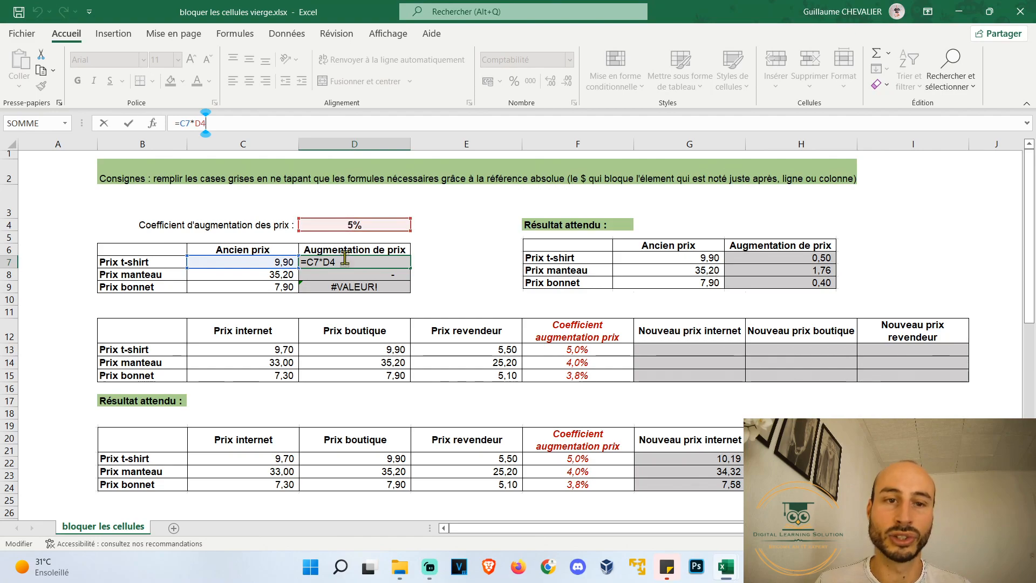
pyautogui.doubleClick(337, 275)
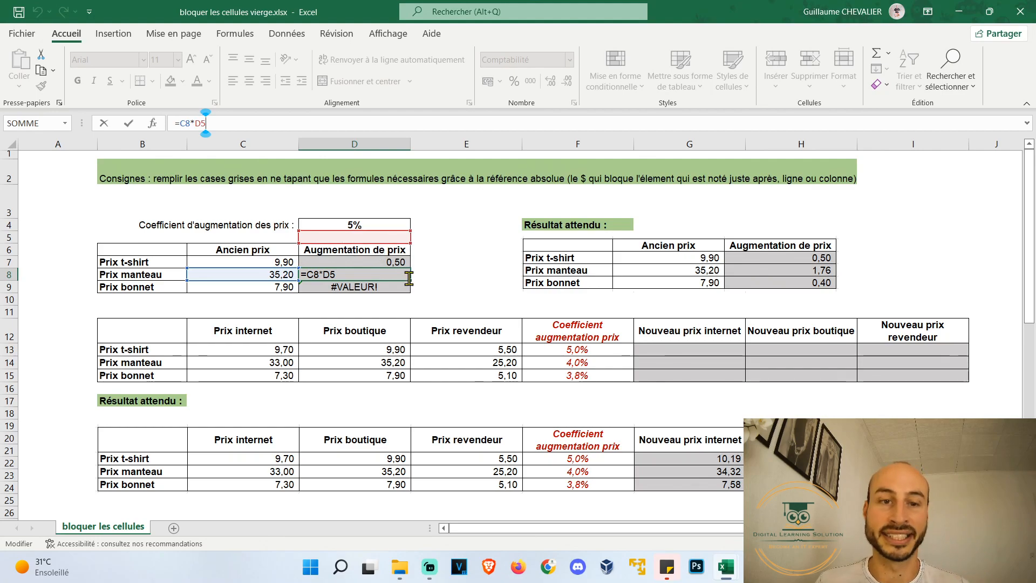
pyautogui.hotkey('shift', 'Return')
pyautogui.click(229, 123)
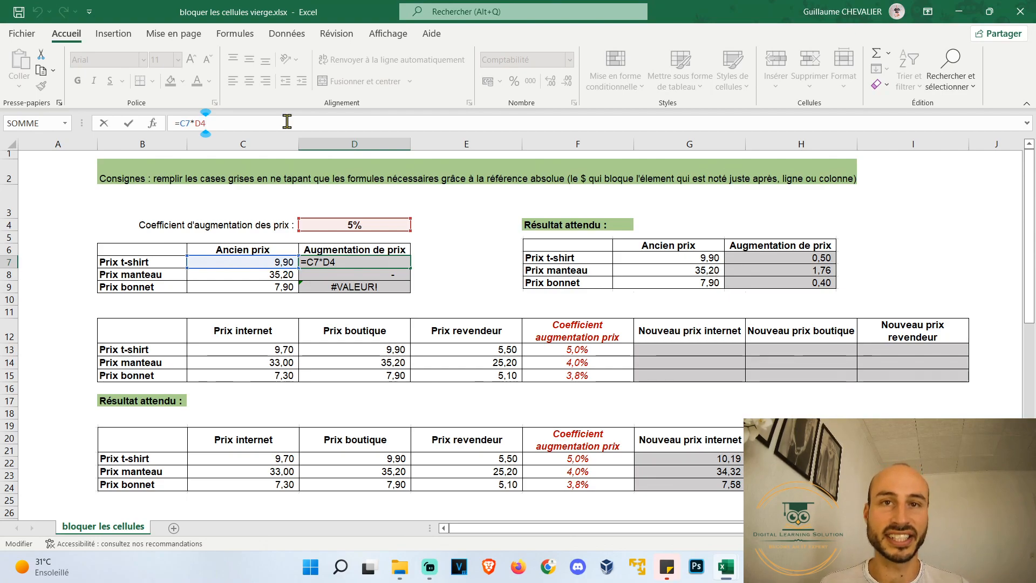
pyautogui.press('F4')
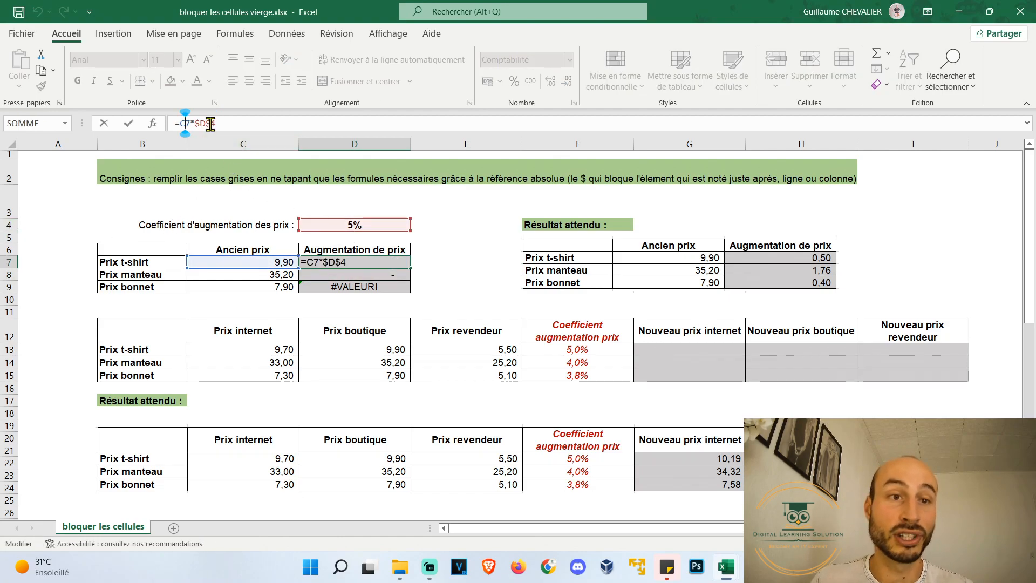
pyautogui.hotkey('ctrl', 'Return')
pyautogui.moveTo(410, 268); pyautogui.dragTo(413, 286)
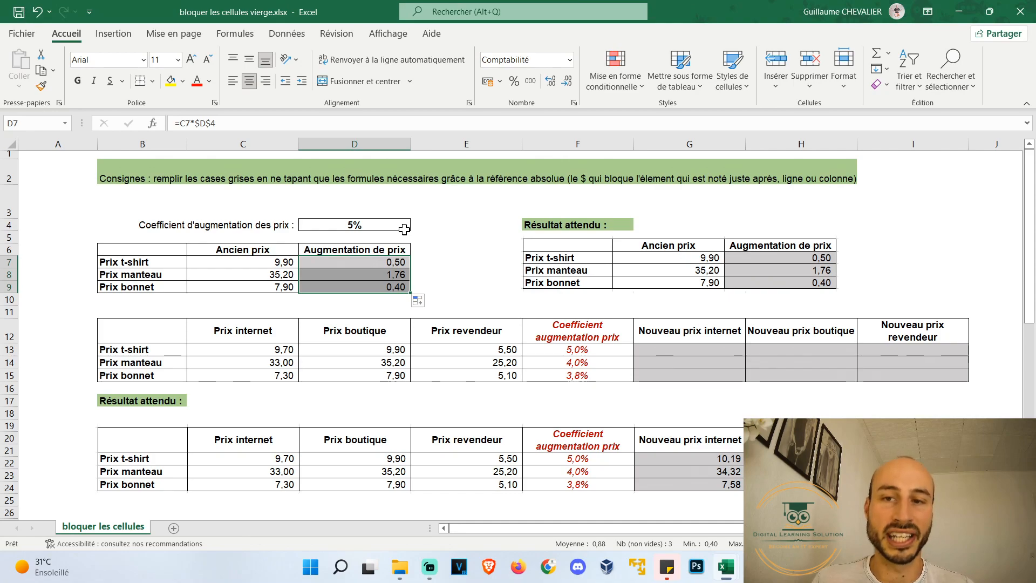
# Try re-entering the coefficient reference D4 in D7's formula and toggling its row and column locks.
pyautogui.click(388, 262)
pyautogui.click(199, 124)
pyautogui.moveTo(198, 123); pyautogui.dragTo(301, 125)
pyautogui.press('BackSpace')
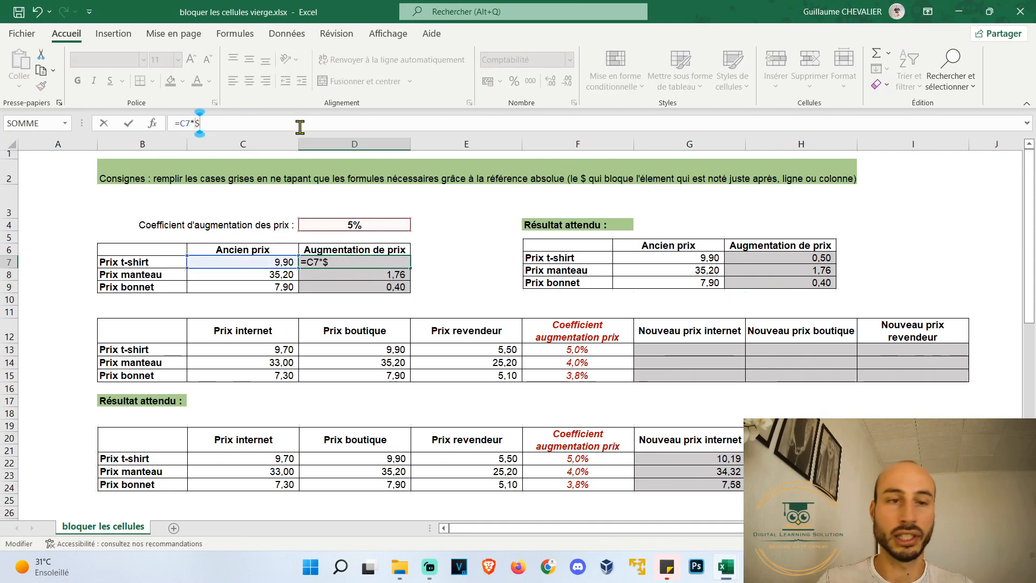
pyautogui.click(360, 224)
pyautogui.press('F4')
pyautogui.press('F4')
pyautogui.press('F4')
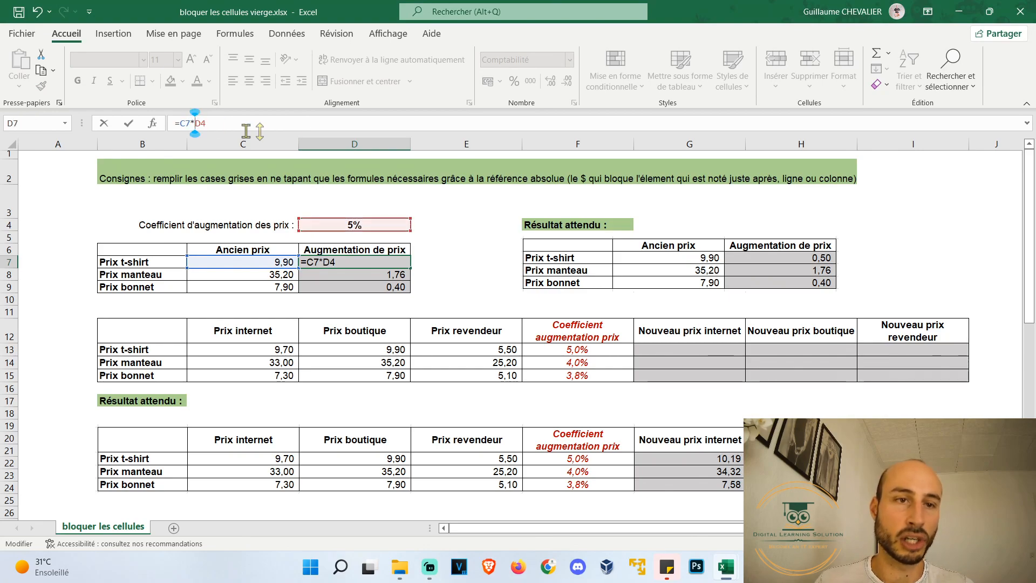
pyautogui.press('Right')
pyautogui.write('$')
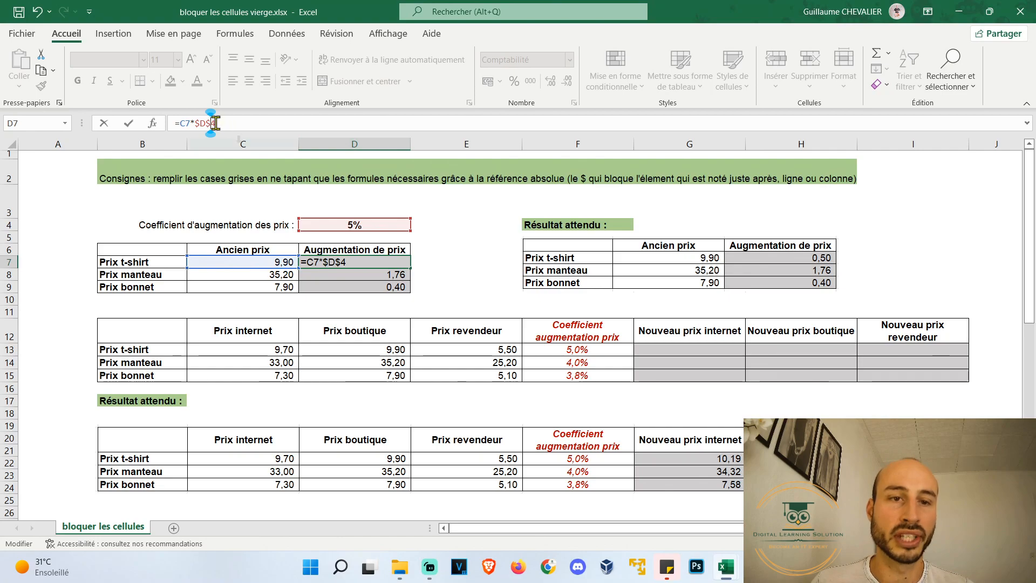
pyautogui.press('Escape')
# Return D7 to the unlocked formula =C7*D4, fill it down to D9 and inspect the copied formulas.
pyautogui.moveTo(196, 124); pyautogui.dragTo(311, 140)
pyautogui.write('$D$4')
pyautogui.press('Return')
pyautogui.hotkey('ctrl', 'z')
pyautogui.moveTo(410, 268); pyautogui.dragTo(409, 292)
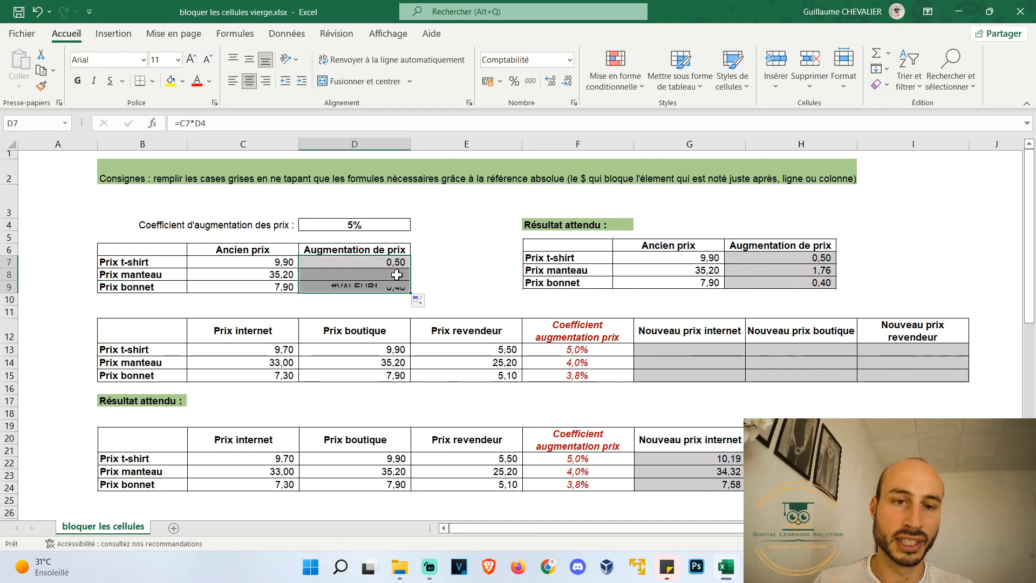
pyautogui.click(396, 275)
pyautogui.press('Up')
pyautogui.press('Down')
pyautogui.press('Down')
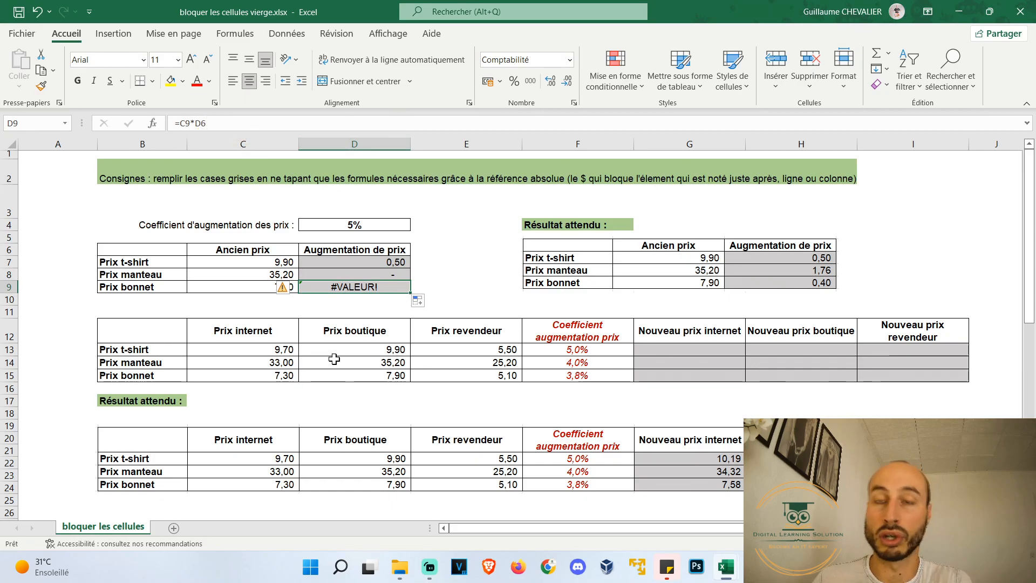
# Lock only the row of the coefficient in D7 with =C7*D$4 and fill the formula down to D9.
pyautogui.click(398, 263)
pyautogui.click(199, 123)
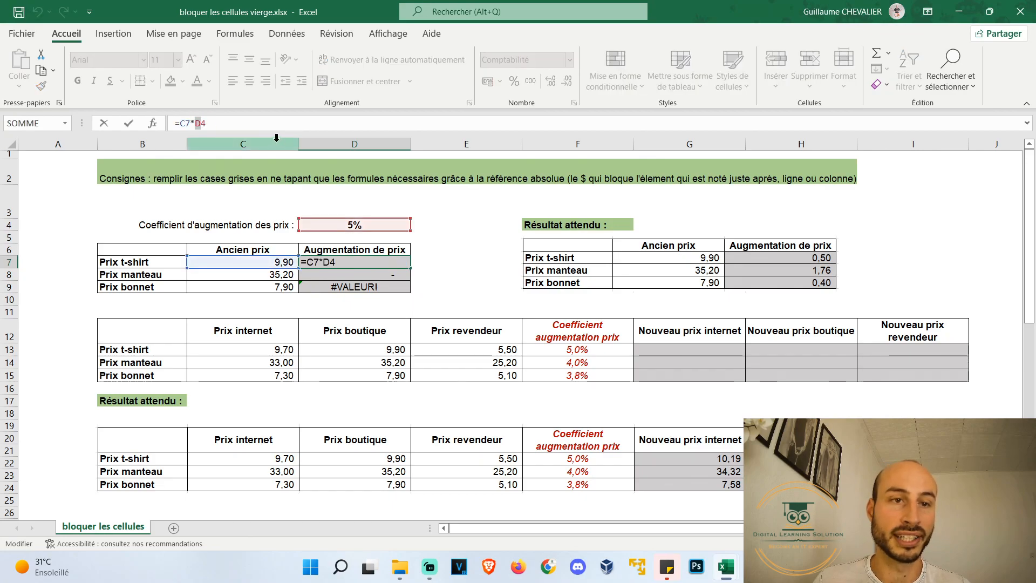
pyautogui.press('Right')
pyautogui.write('$')
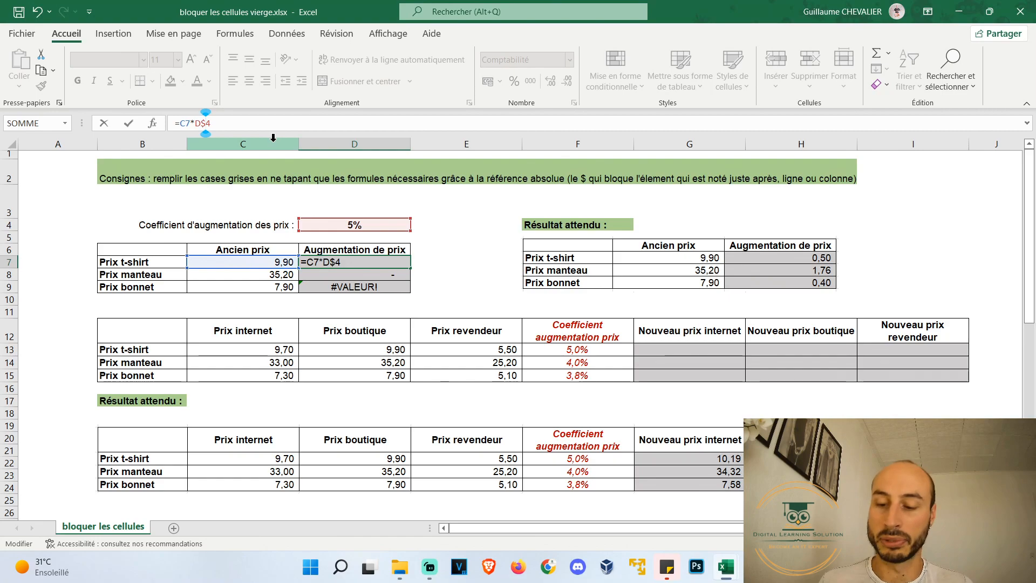
pyautogui.press('Return')
pyautogui.click(399, 263)
pyautogui.moveTo(411, 269); pyautogui.dragTo(412, 291)
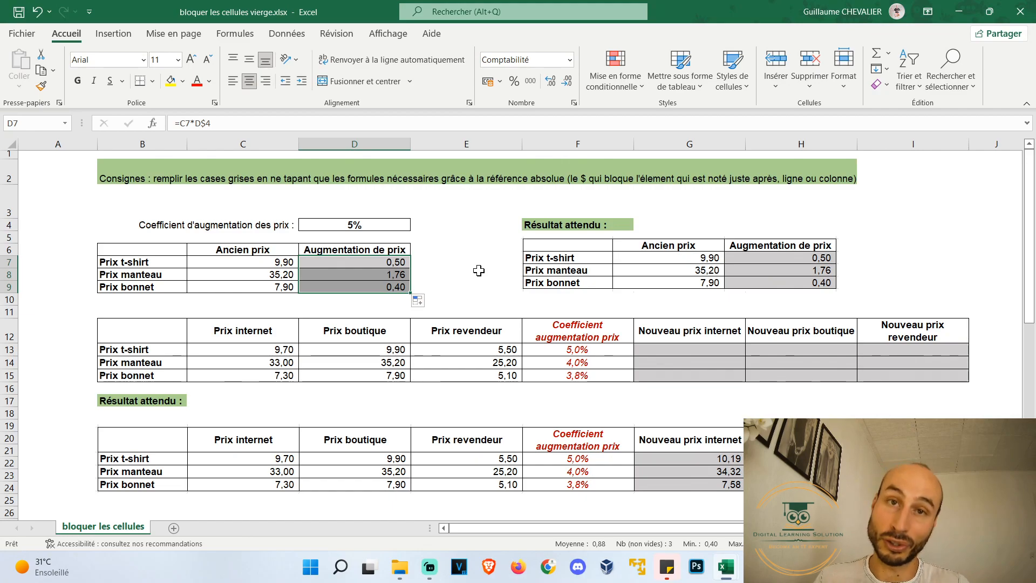
# Write the new price formula =ancien prix * (1+taux) as plain text in F17, below the second table.
pyautogui.scroll(-1, 479, 270)
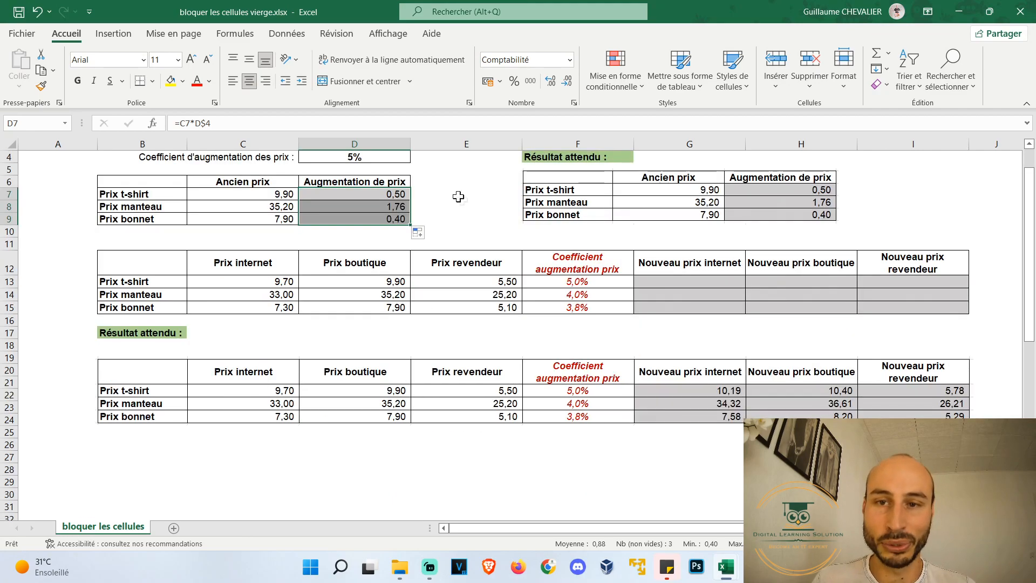
pyautogui.scroll(-2, 483, 260)
pyautogui.click(483, 260)
pyautogui.click(686, 204)
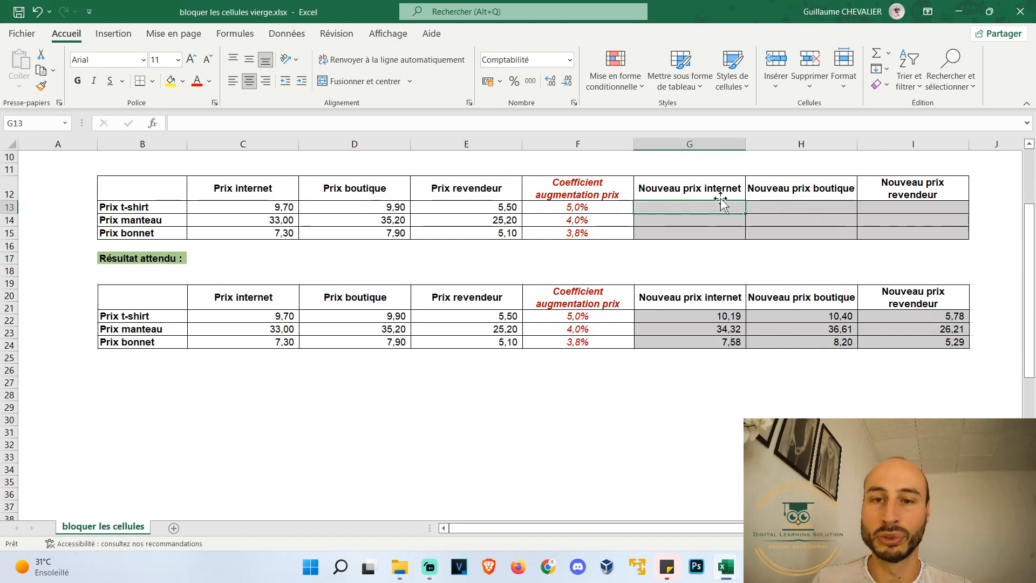
pyautogui.click(579, 260)
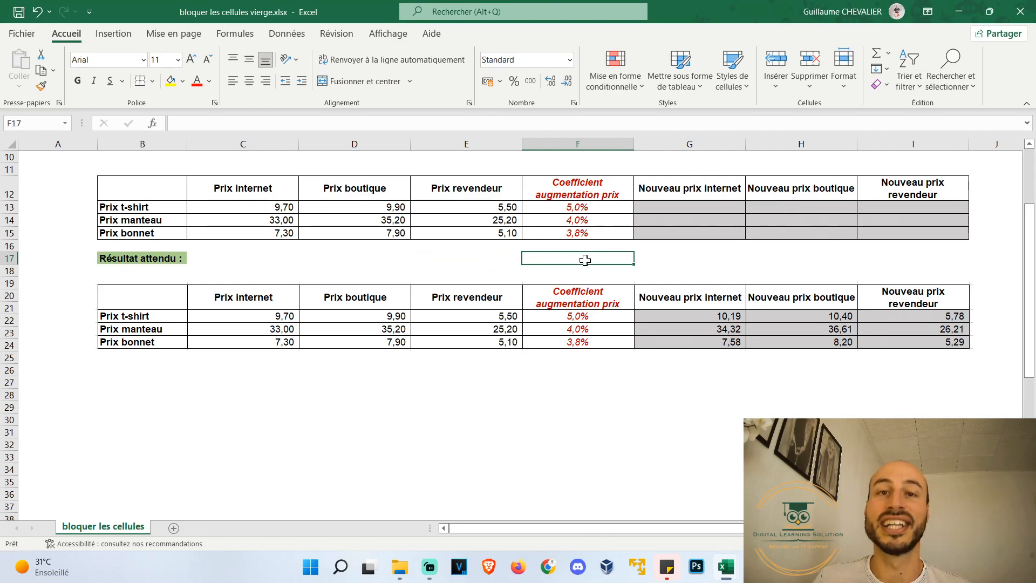
pyautogui.write("'=")
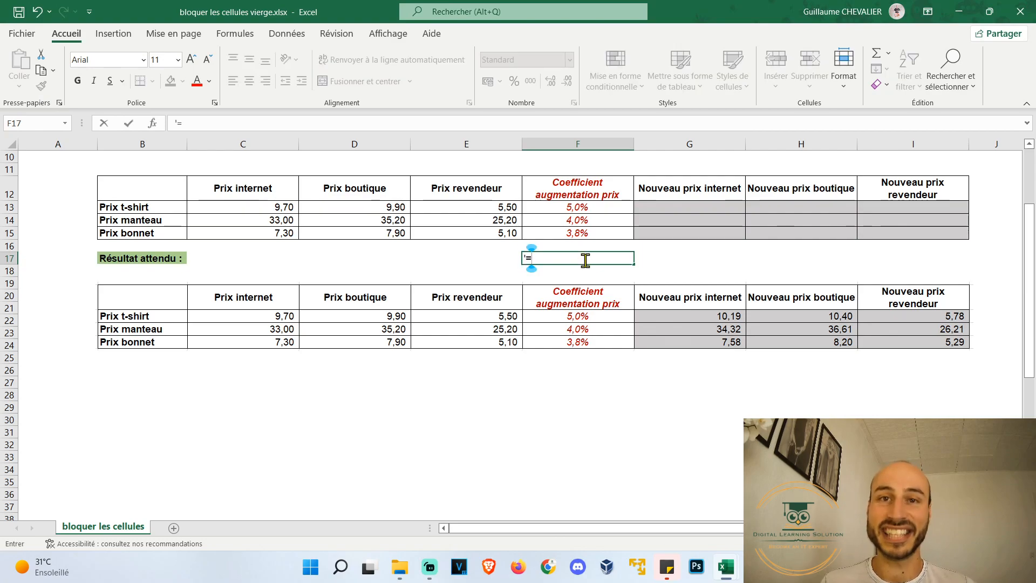
pyautogui.write('ancien prix')
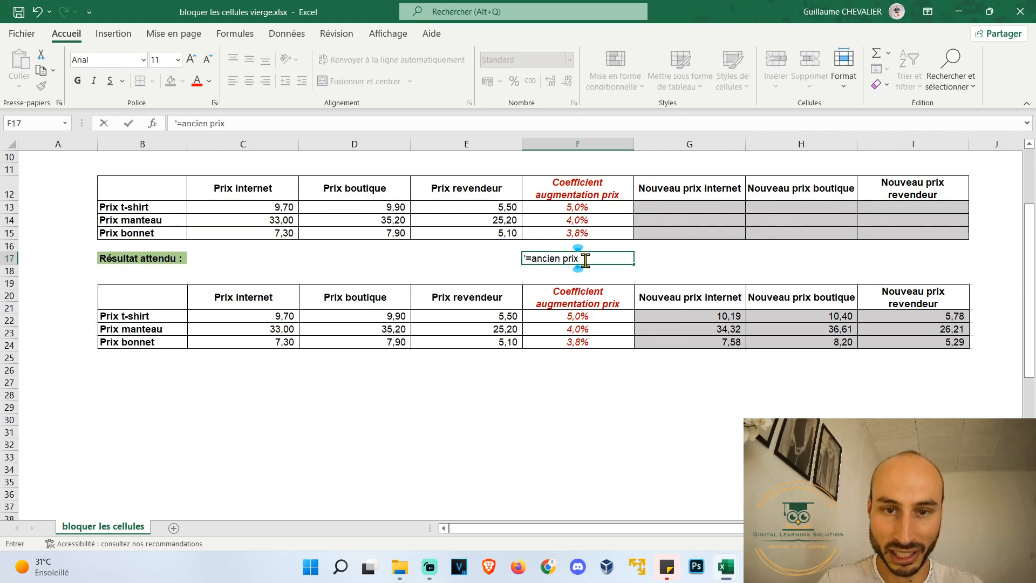
pyautogui.write(' * (')
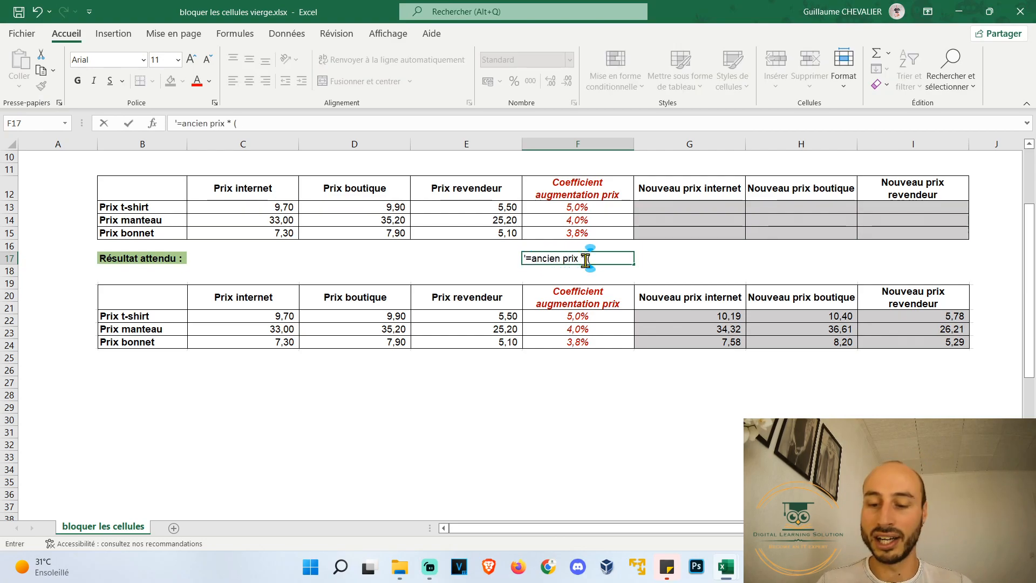
pyautogui.write('1+taux)')
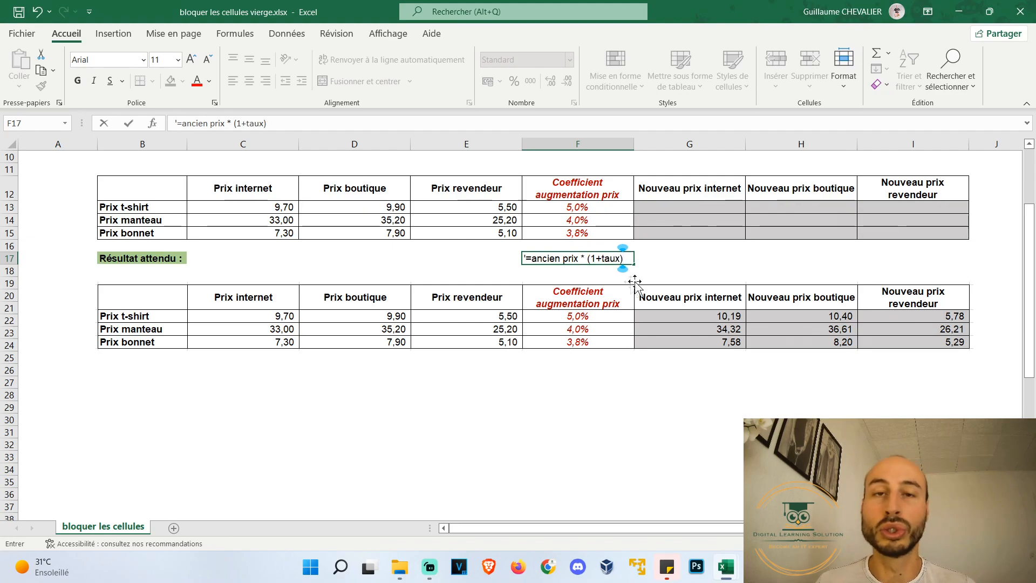
pyautogui.press('Return')
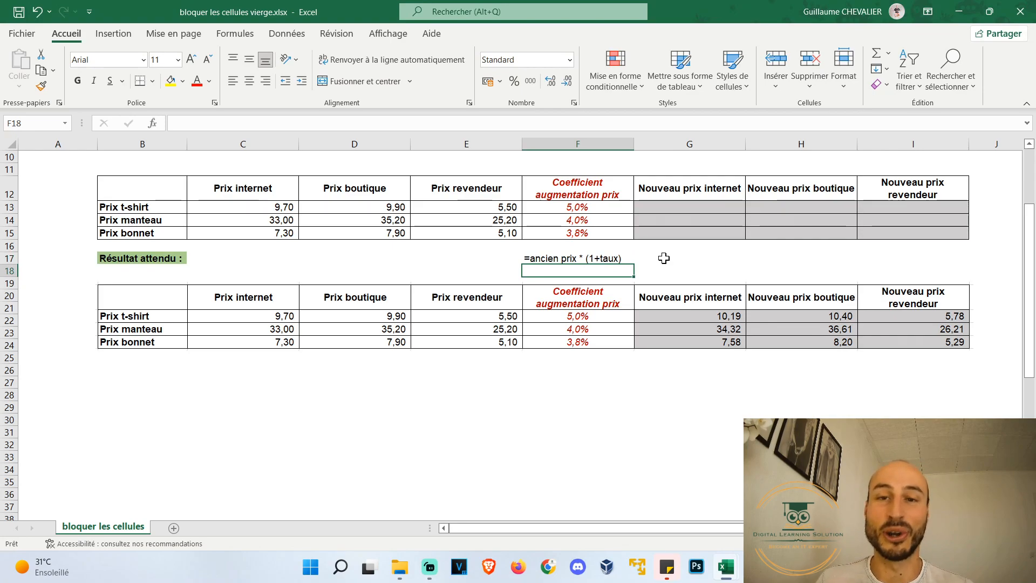
# Calculate the t-shirt's new internet price in G13 with =C13*(1+F13).
pyautogui.click(671, 206)
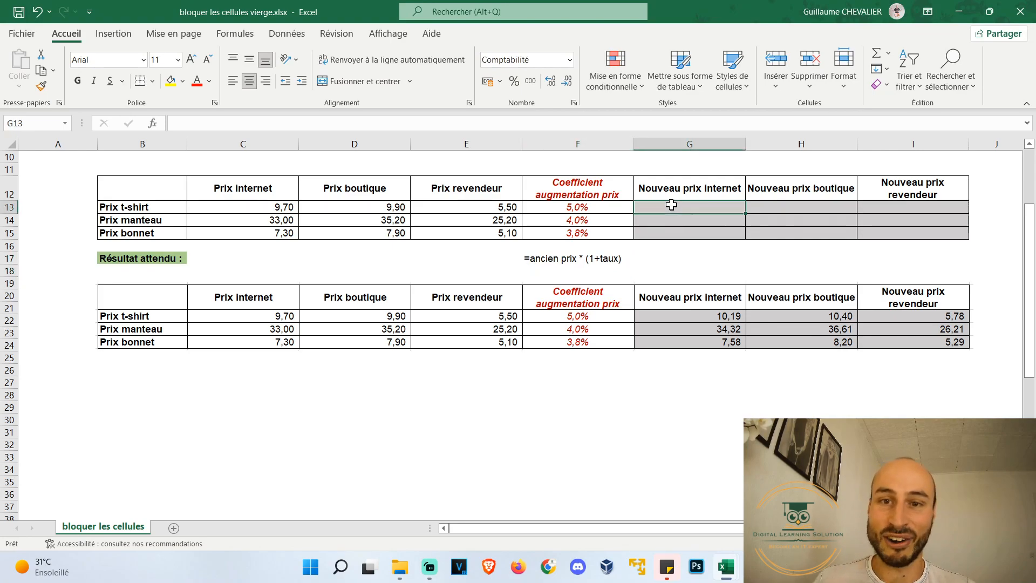
pyautogui.write('=')
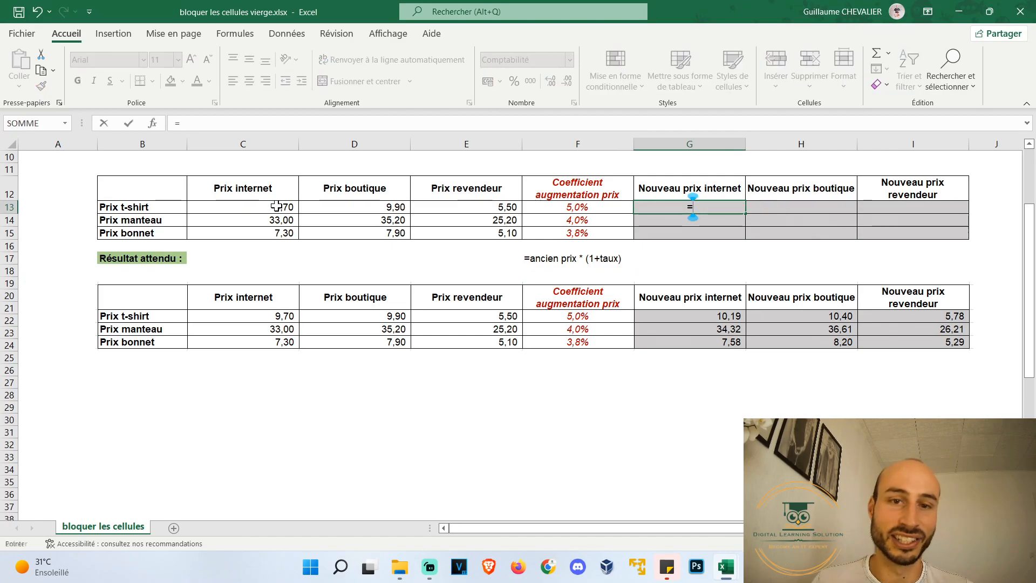
pyautogui.click(244, 206)
pyautogui.write('*')
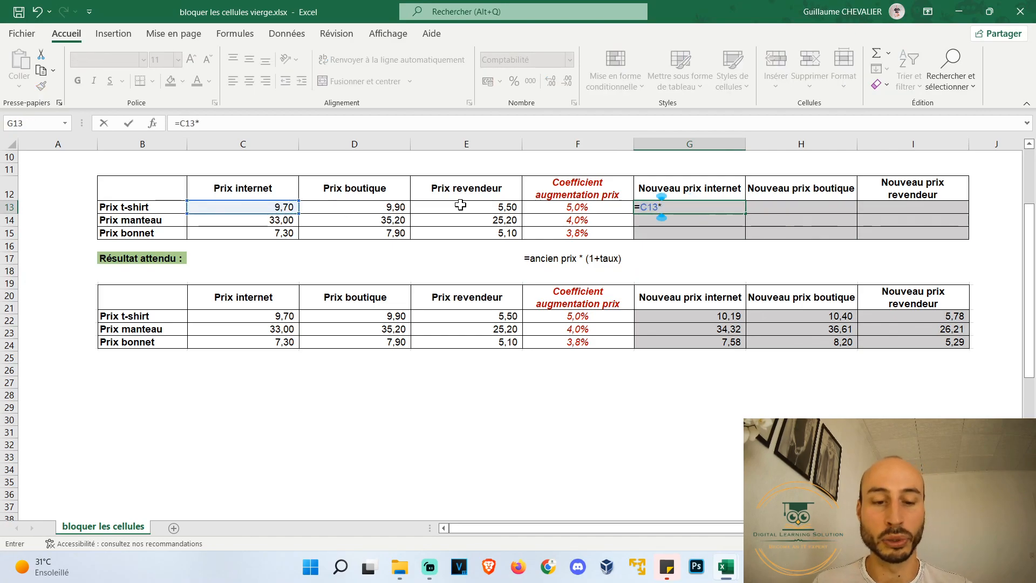
pyautogui.write('(1+')
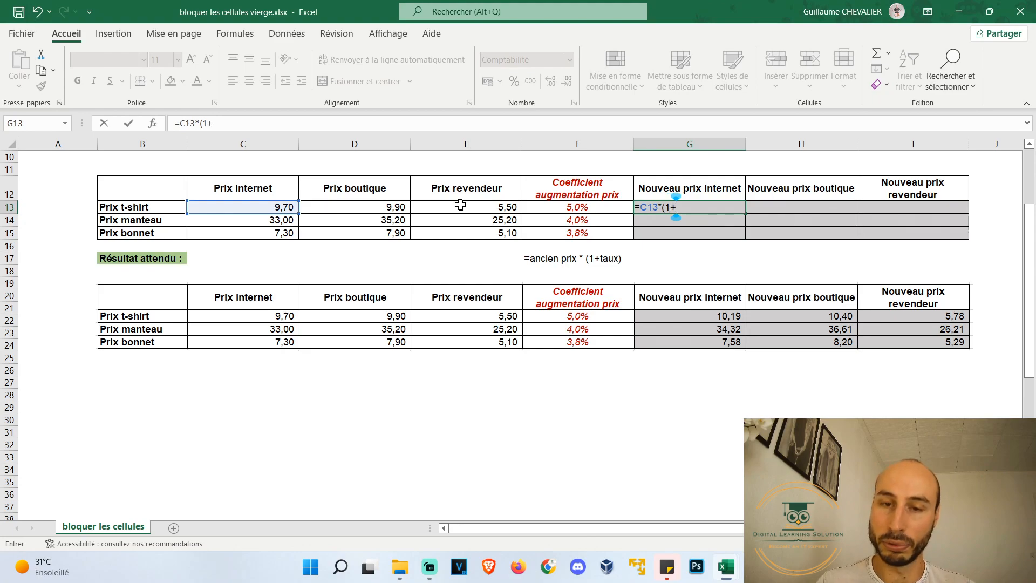
pyautogui.click(577, 212)
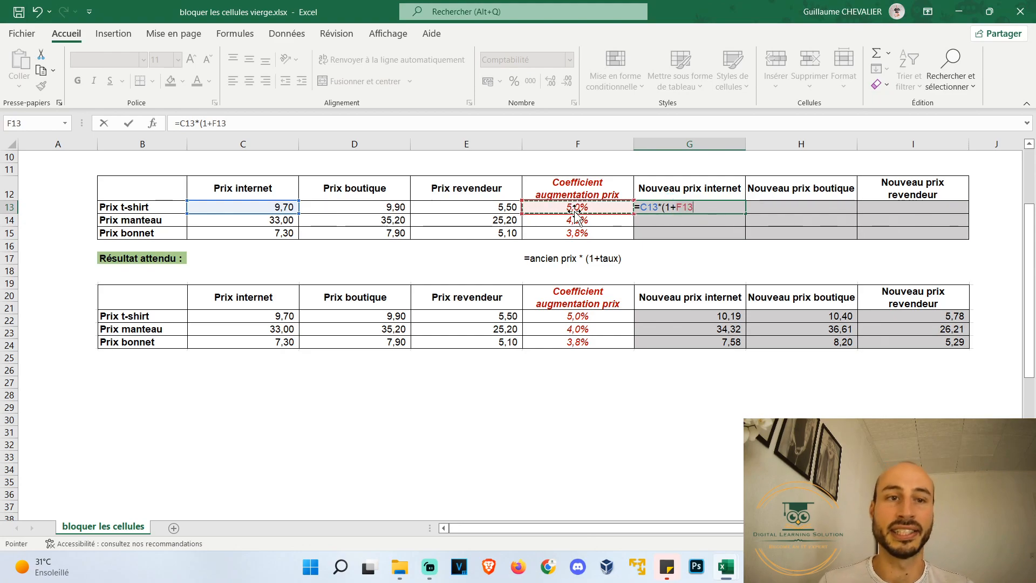
pyautogui.write(')')
pyautogui.press('Return')
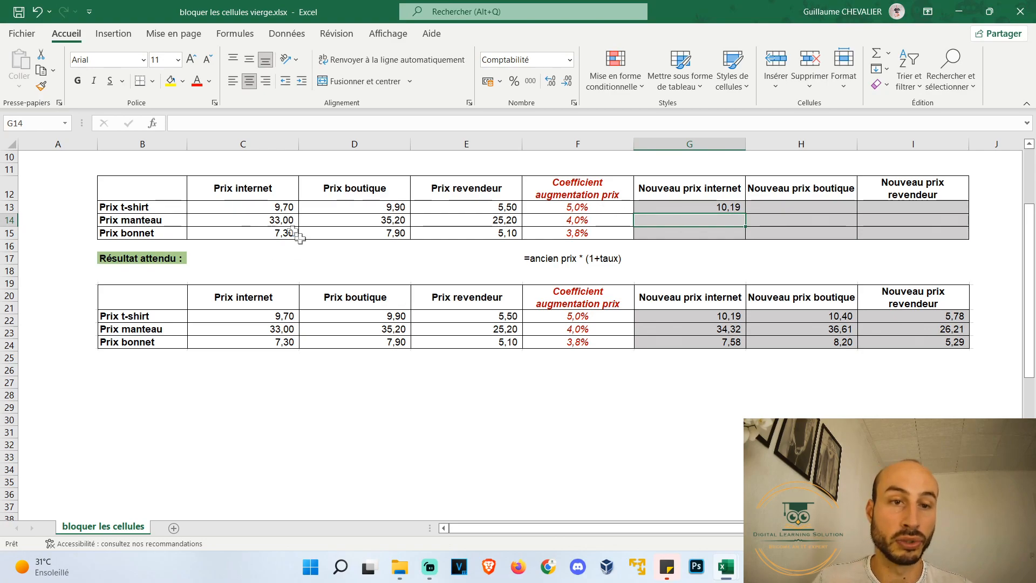
# Calculate the t-shirt's internet price increase in D17, below the second table, with =C13*F13.
pyautogui.click(294, 258)
pyautogui.click(333, 258)
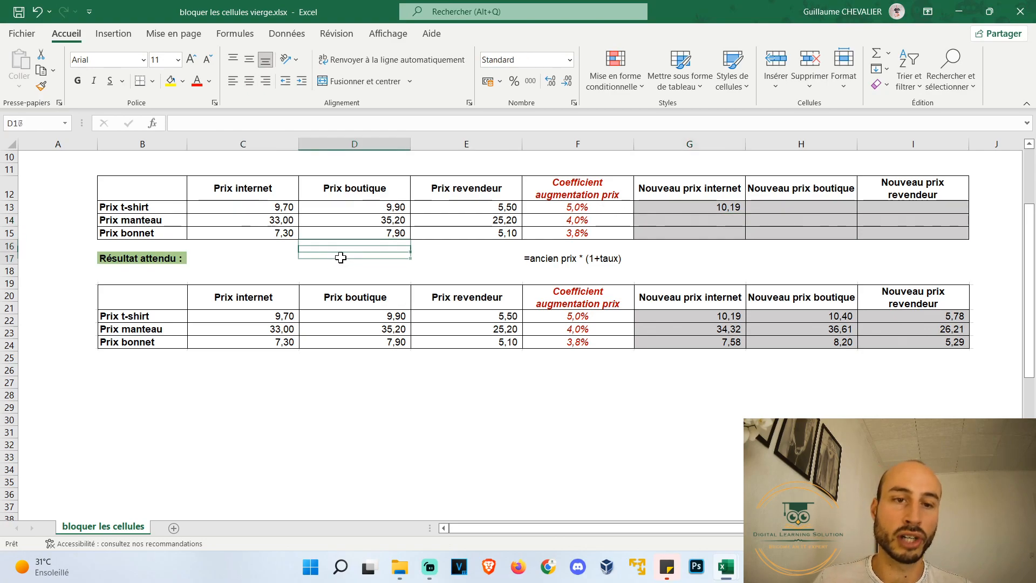
pyautogui.doubleClick(341, 258)
pyautogui.write('=')
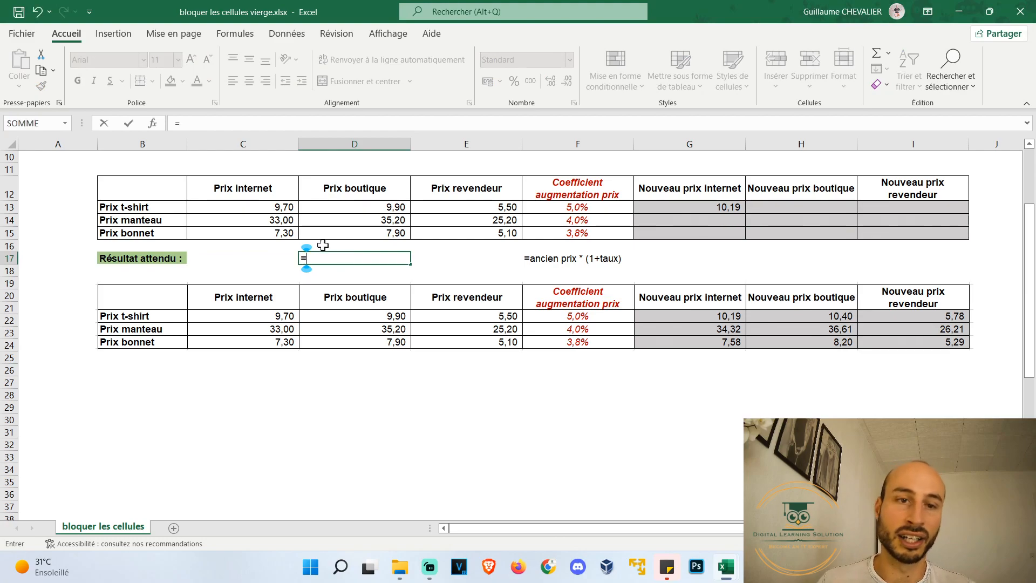
pyautogui.click(258, 210)
pyautogui.write('*')
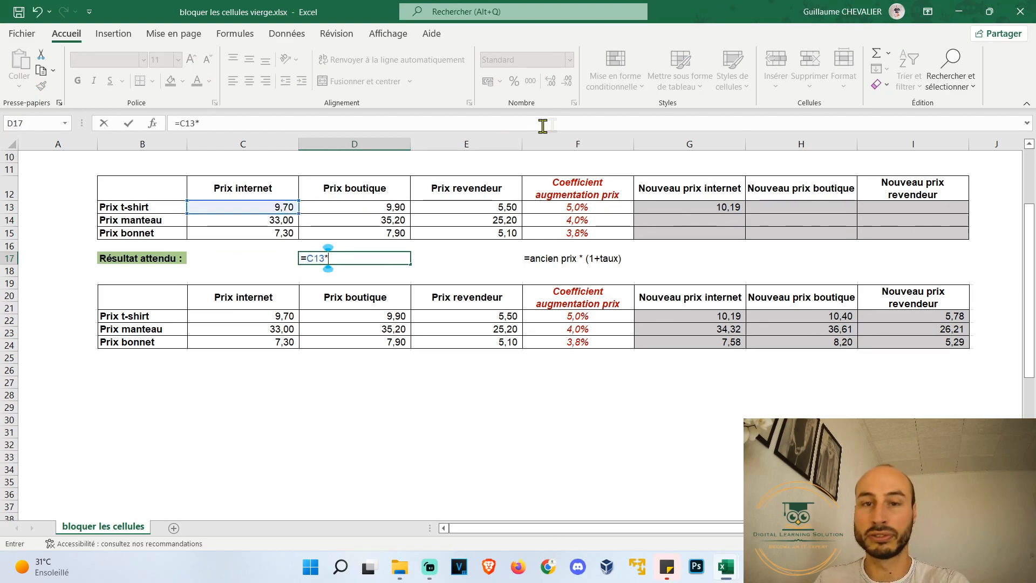
pyautogui.click(581, 212)
pyautogui.press('Return')
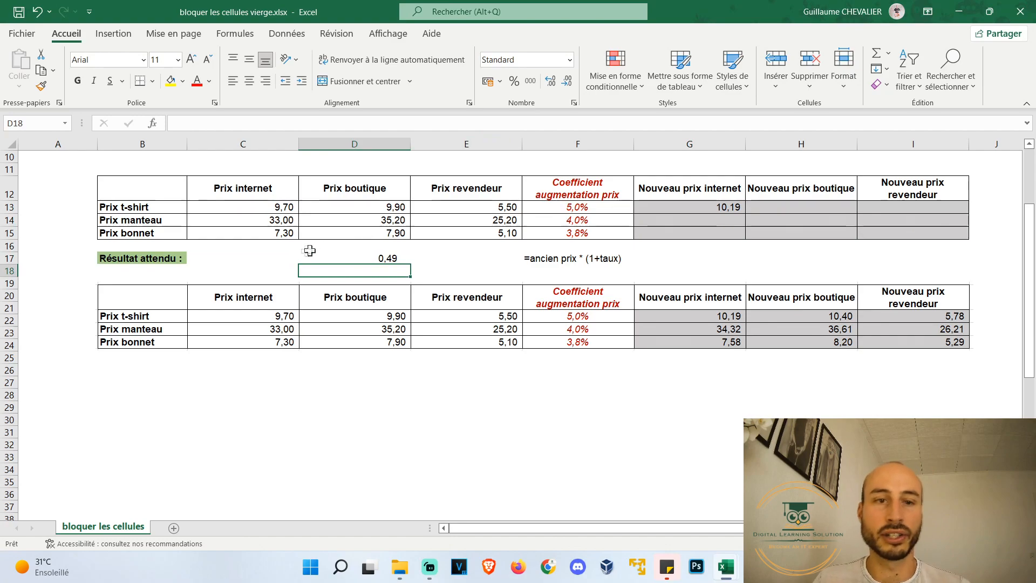
# Add the increase to the old price in D18 with =C13+D17, and clear the helper cells D17:D18.
pyautogui.write('=')
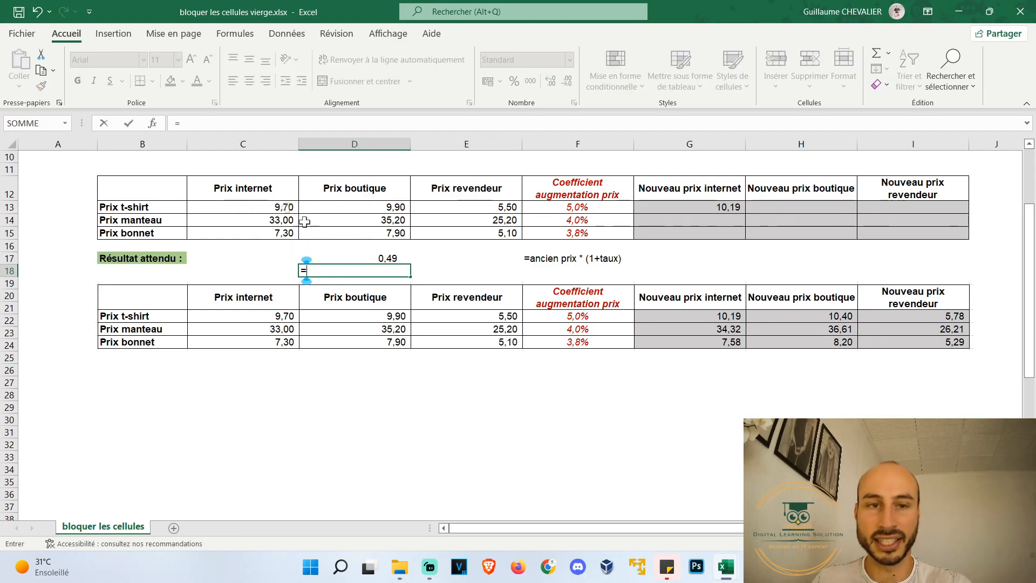
pyautogui.click(277, 208)
pyautogui.write('+')
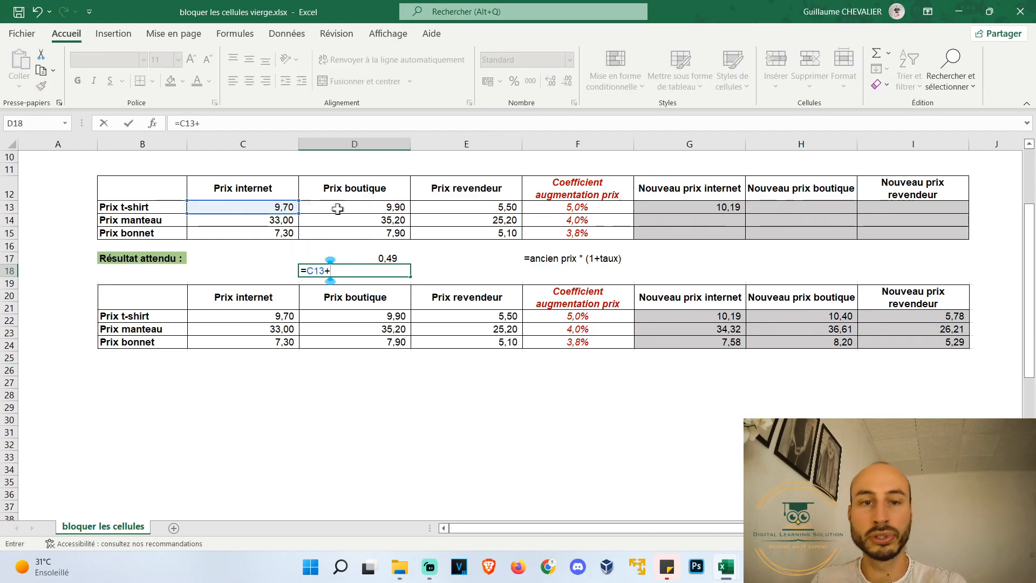
pyautogui.click(377, 259)
pyautogui.press('Return')
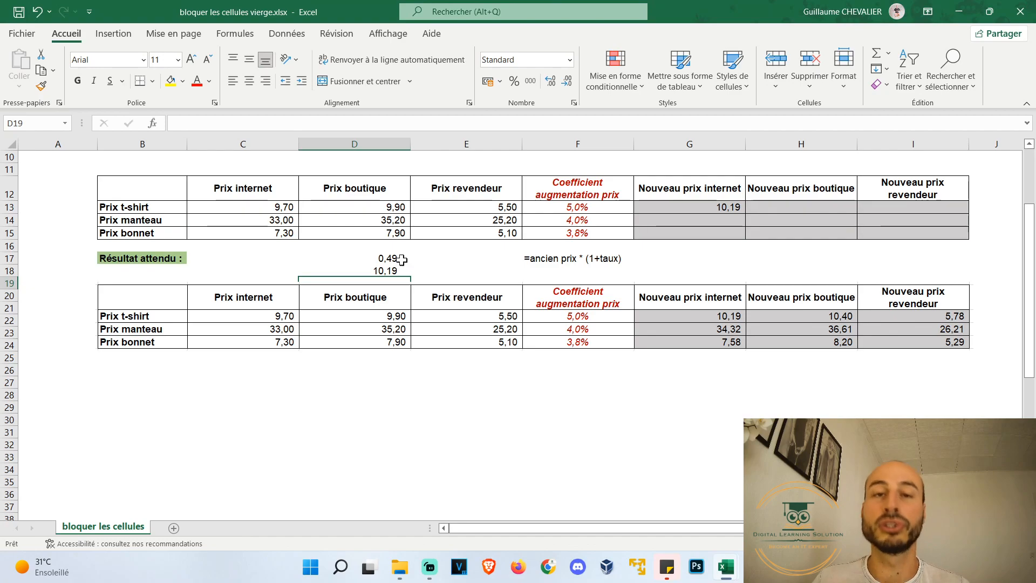
pyautogui.moveTo(391, 257); pyautogui.dragTo(399, 271)
pyautogui.press('Delete')
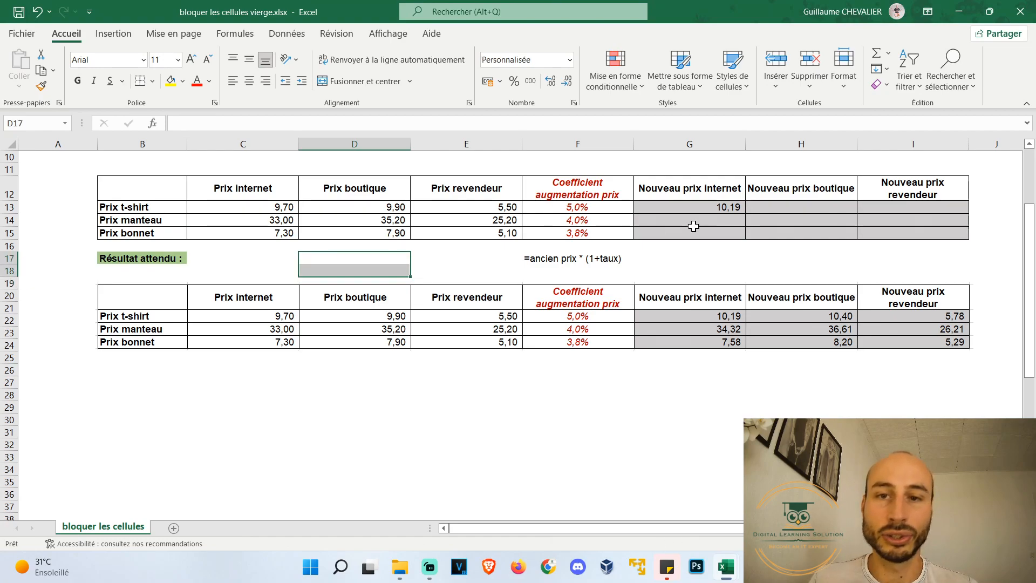
# Fill the unlocked G13 formula across to I13 and inspect the references in G13 and H13.
pyautogui.click(721, 208)
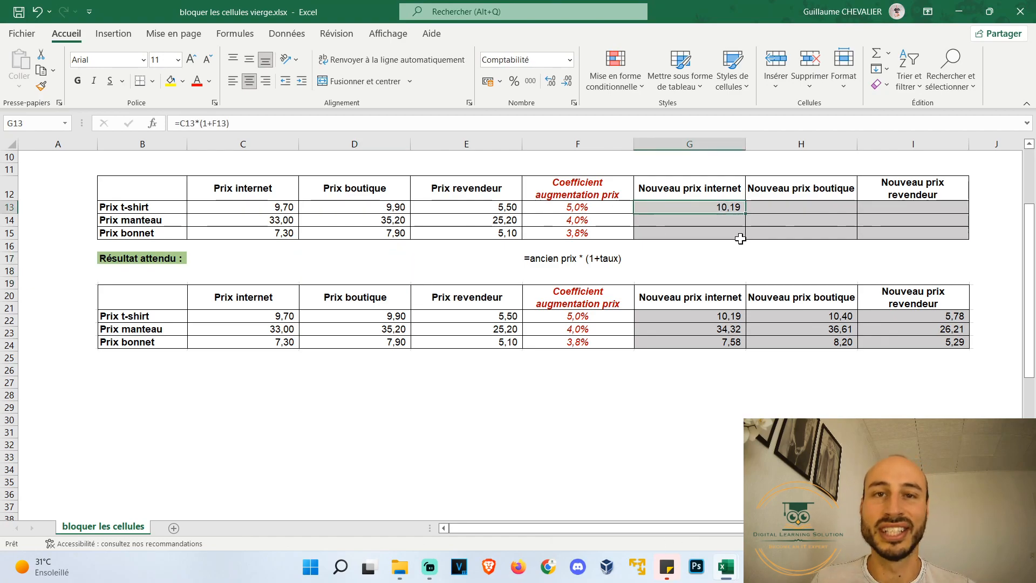
pyautogui.moveTo(745, 213); pyautogui.dragTo(911, 219)
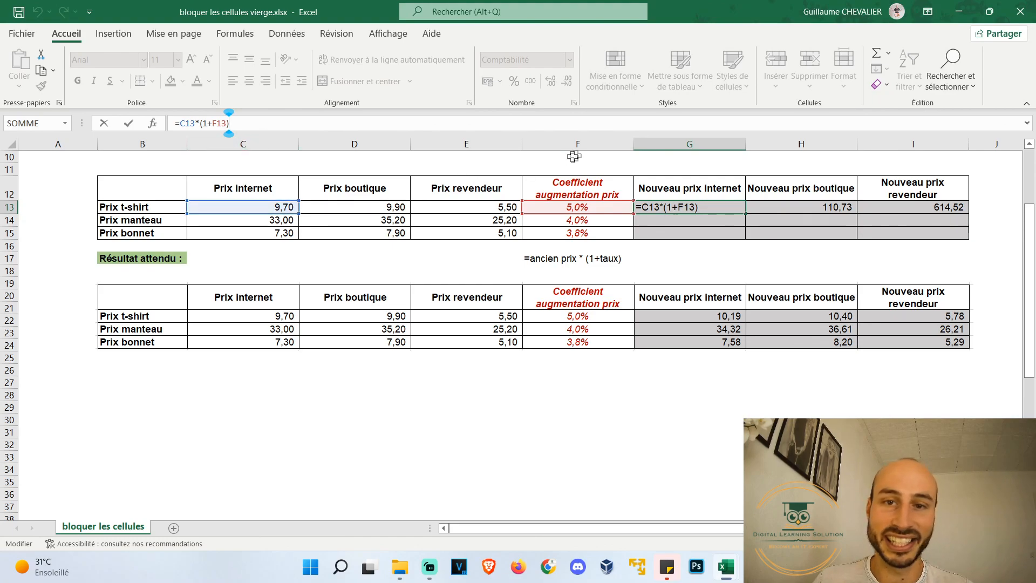
pyautogui.press('Escape')
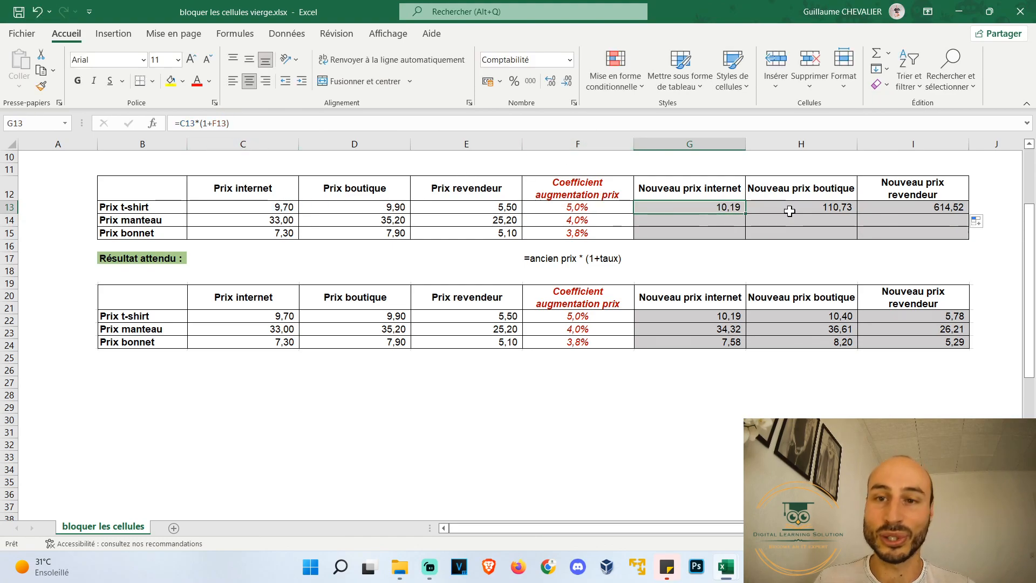
pyautogui.click(790, 211)
pyautogui.press('F2')
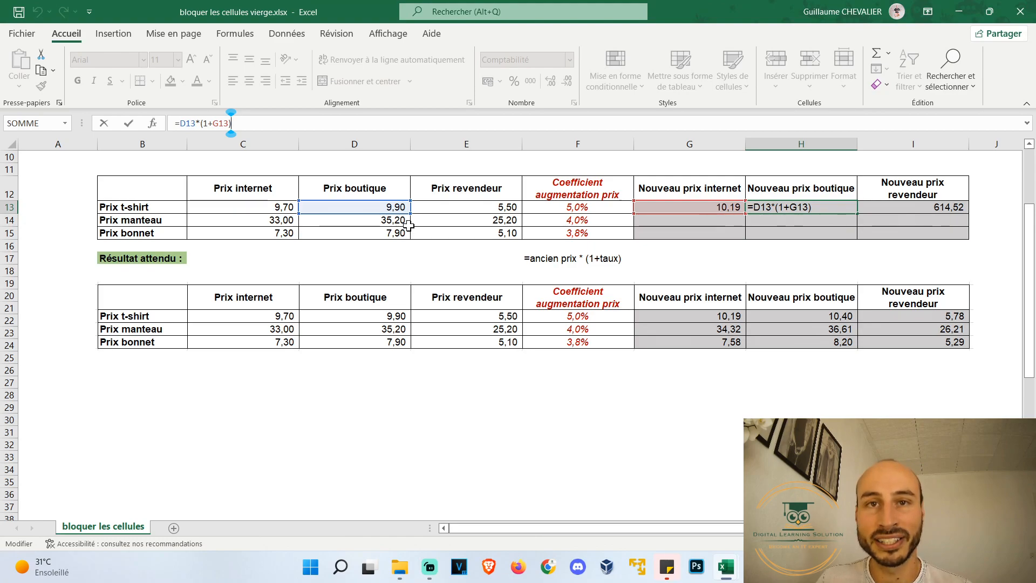
# Inspect the references of the unlocked formula in G13 and fill it down to G15.
pyautogui.click(739, 210)
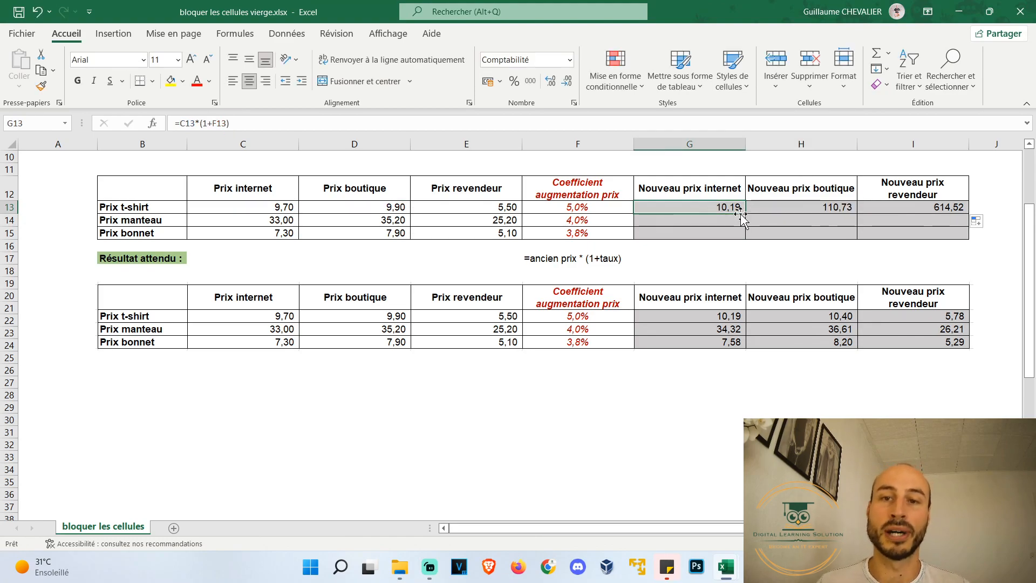
pyautogui.click(438, 120)
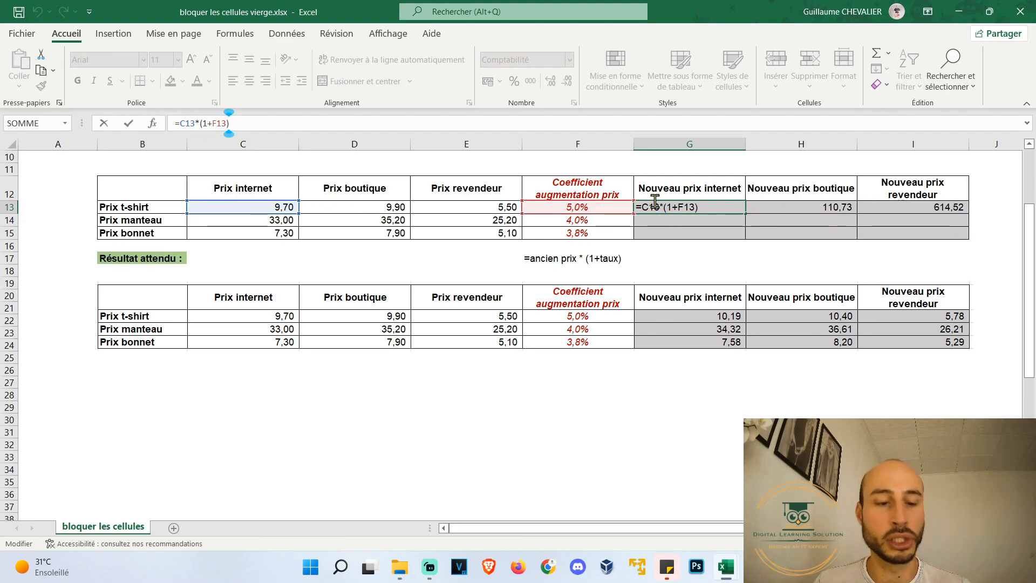
pyautogui.click(703, 211)
pyautogui.moveTo(746, 214); pyautogui.dragTo(742, 241)
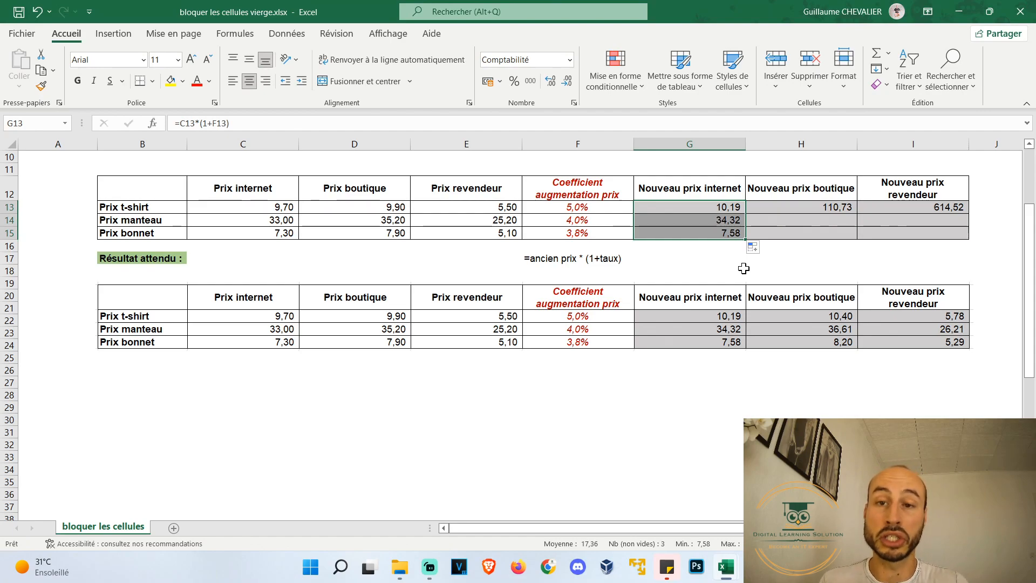
# Lock only the column of the coefficient in G13 with =C13*(1+$F13).
pyautogui.click(737, 209)
pyautogui.click(213, 123)
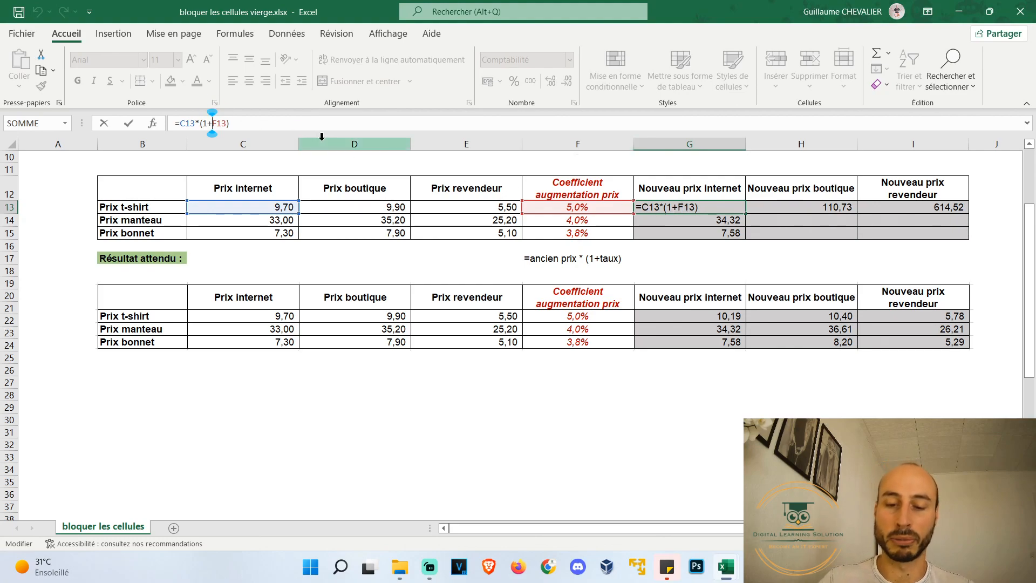
pyautogui.write('$')
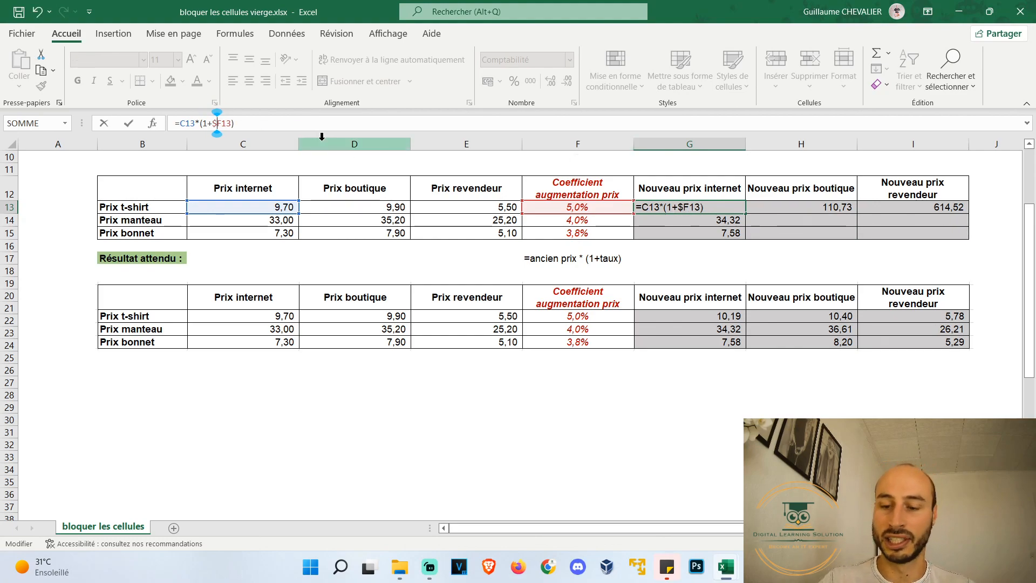
pyautogui.press('Return')
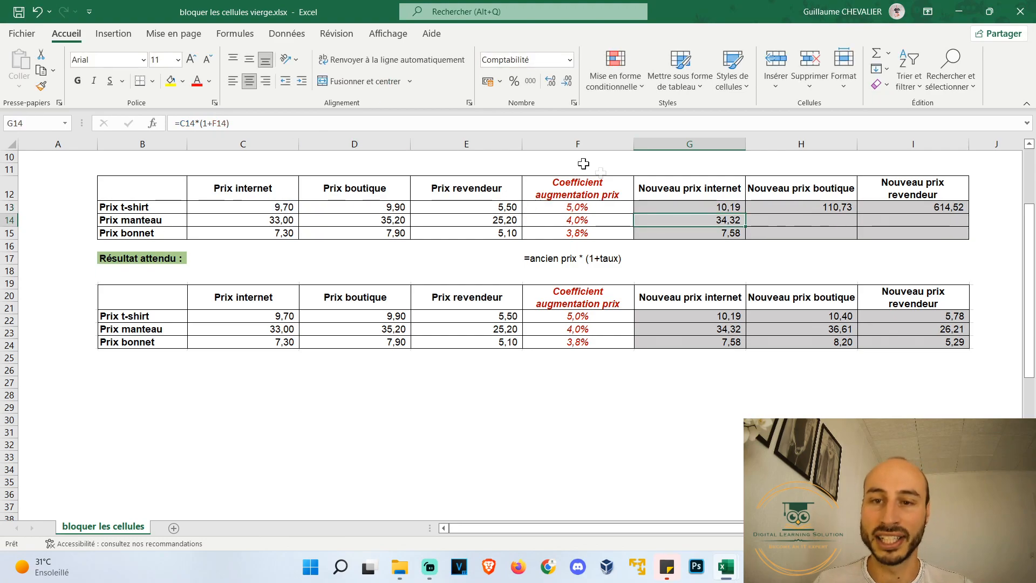
# Fill the G13 formula down and across the range G13:I15, and inspect the copied formula in I14.
pyautogui.click(726, 207)
pyautogui.moveTo(749, 213); pyautogui.dragTo(746, 237)
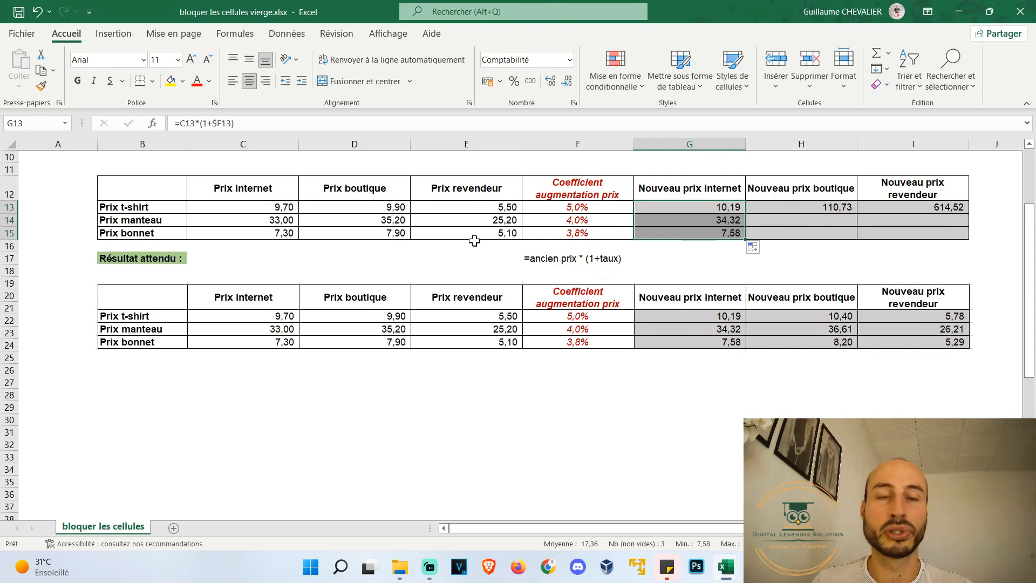
pyautogui.moveTo(745, 239); pyautogui.dragTo(922, 233)
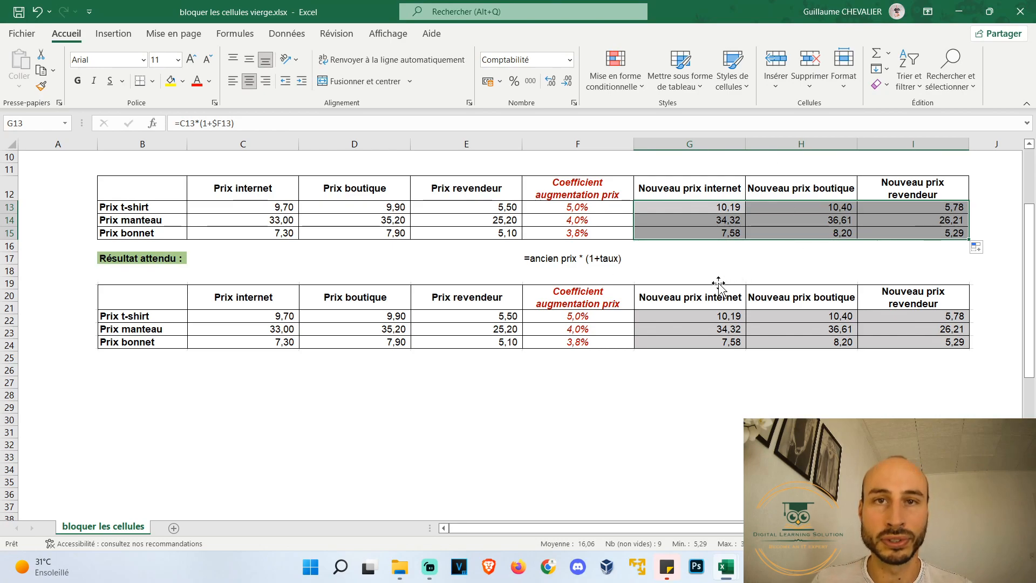
pyautogui.click(920, 222)
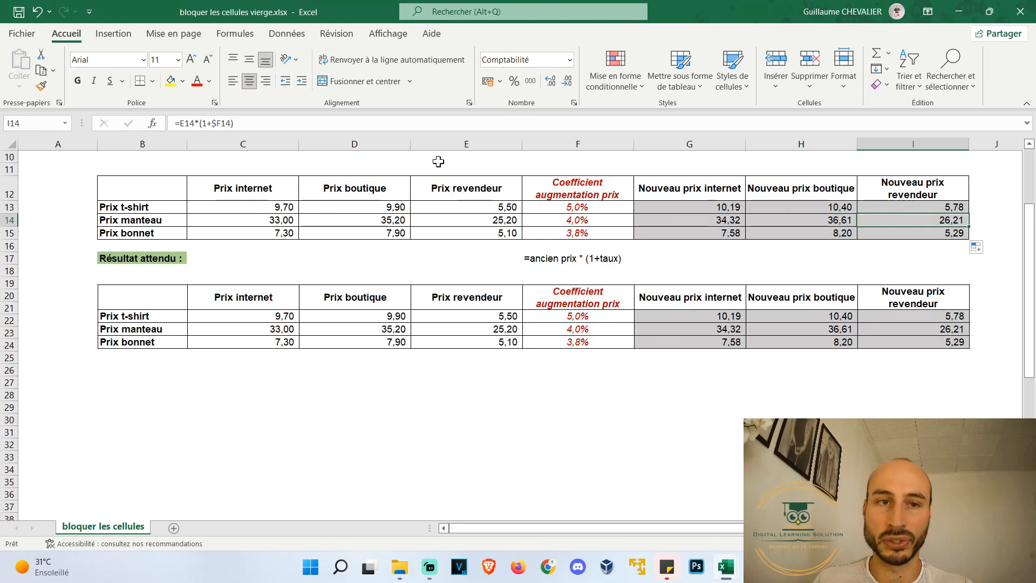
pyautogui.click(296, 120)
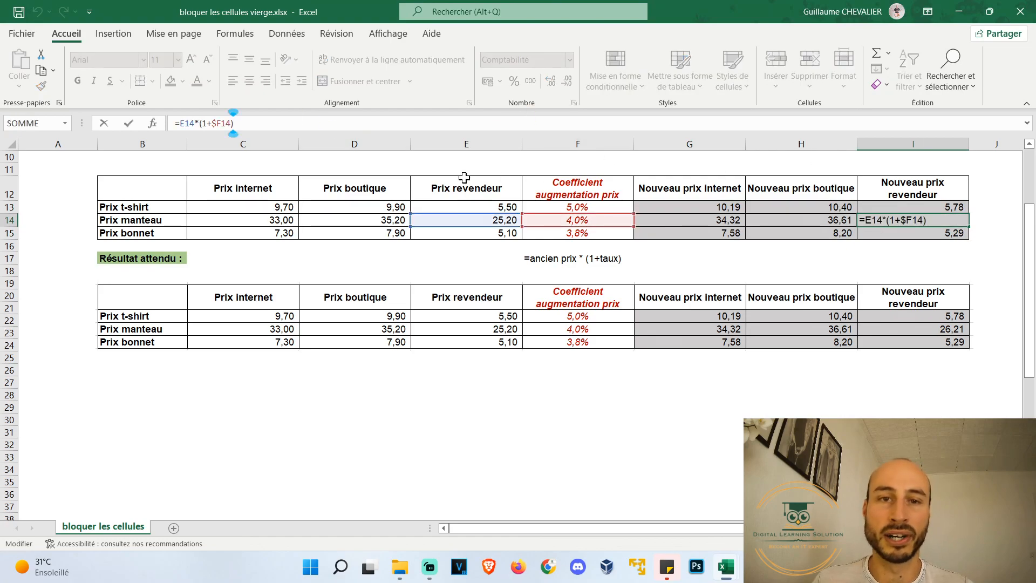